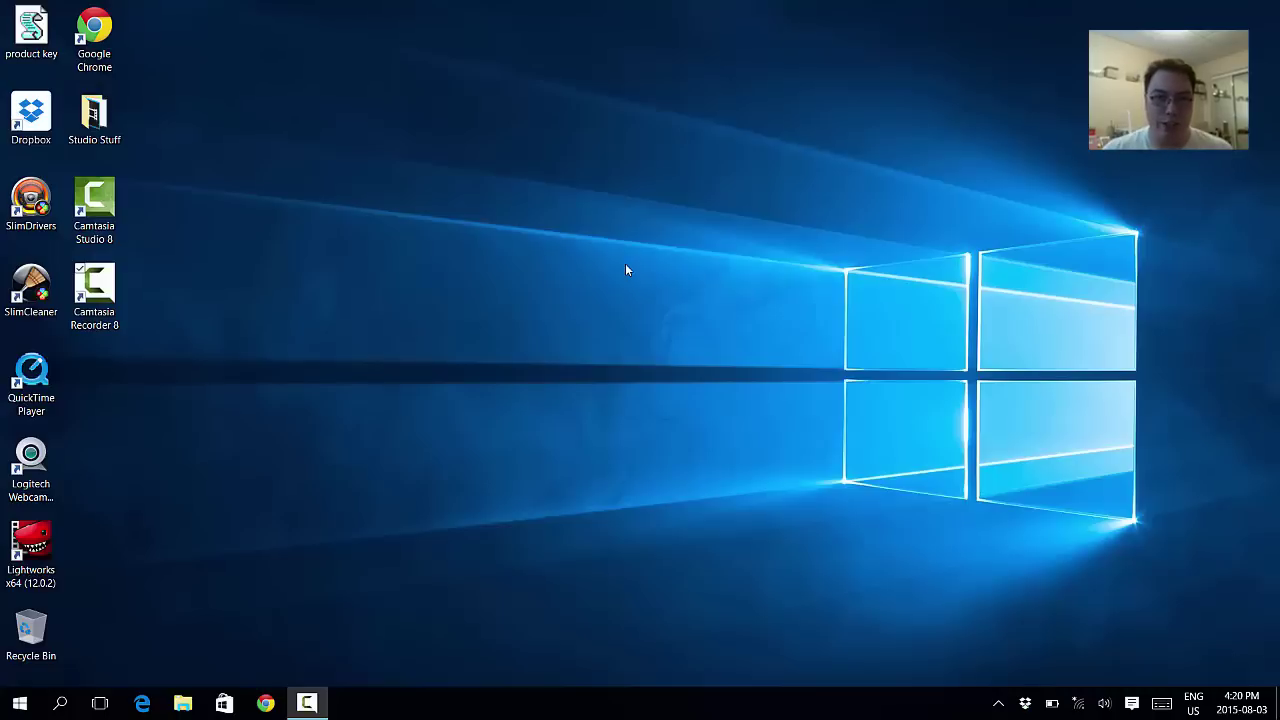
# Step: View the list of Wi-Fi networks in range from the tray, then close it
pyautogui.click(1078, 703)
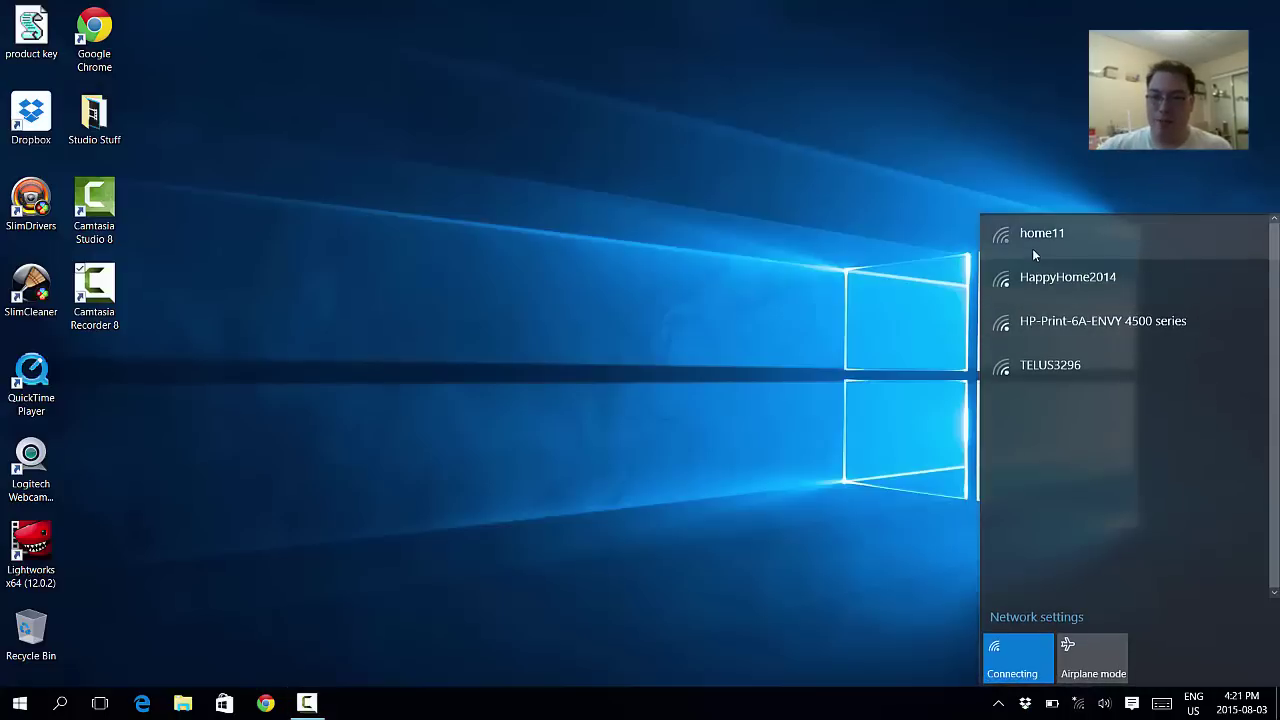
pyautogui.click(738, 400)
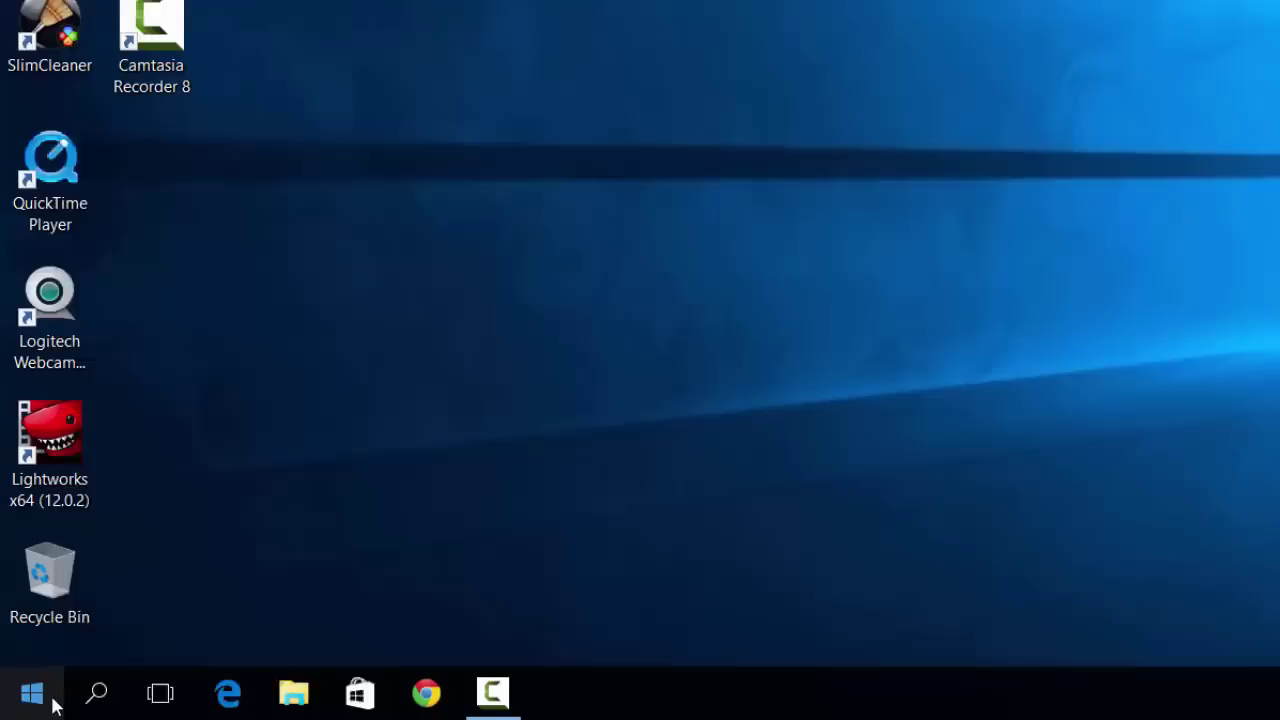
# Step: Open System from the Win+X menu, confirm Windows 10 Home is activated, then close it
pyautogui.rightClick(38, 702)
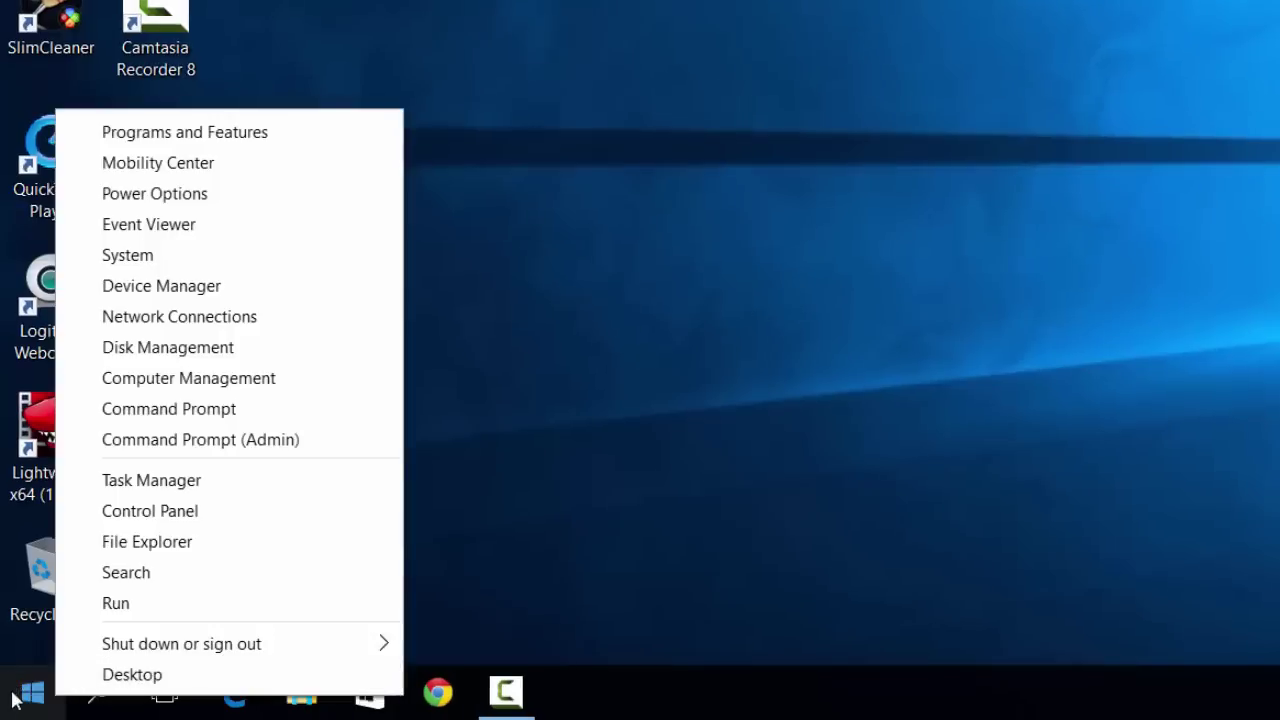
pyautogui.click(135, 258)
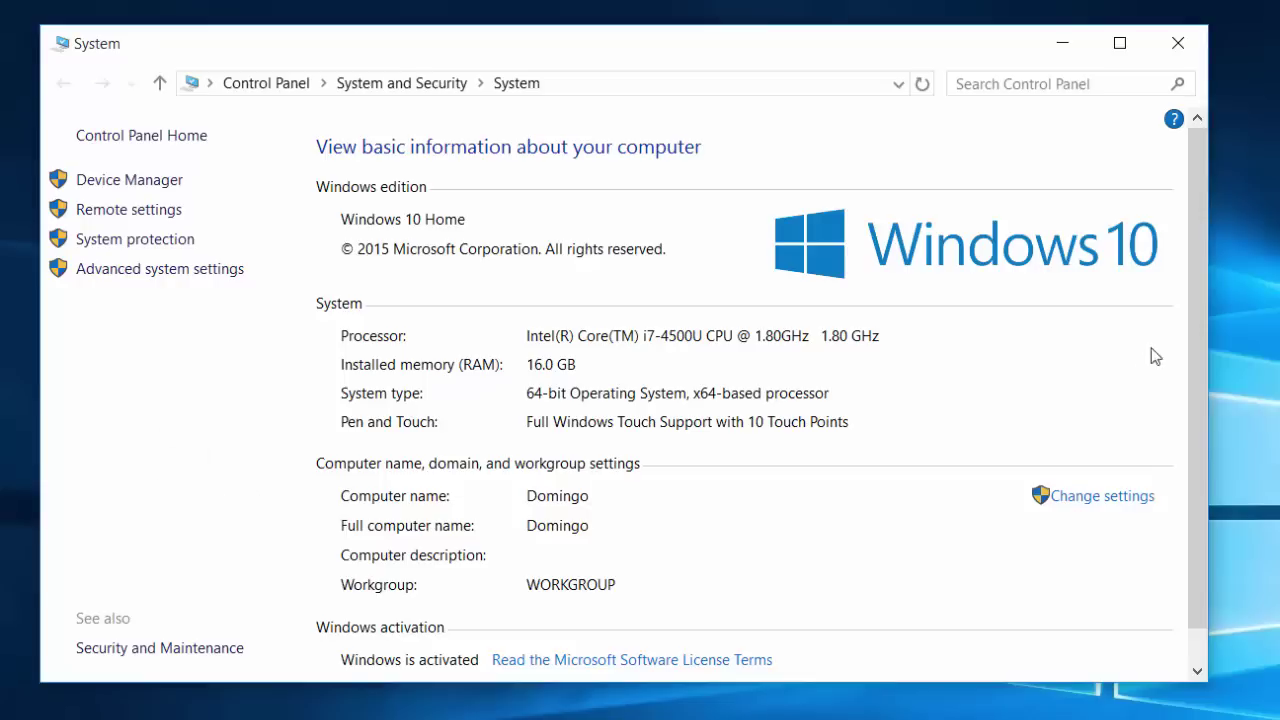
pyautogui.scroll(-1, 1197, 360)
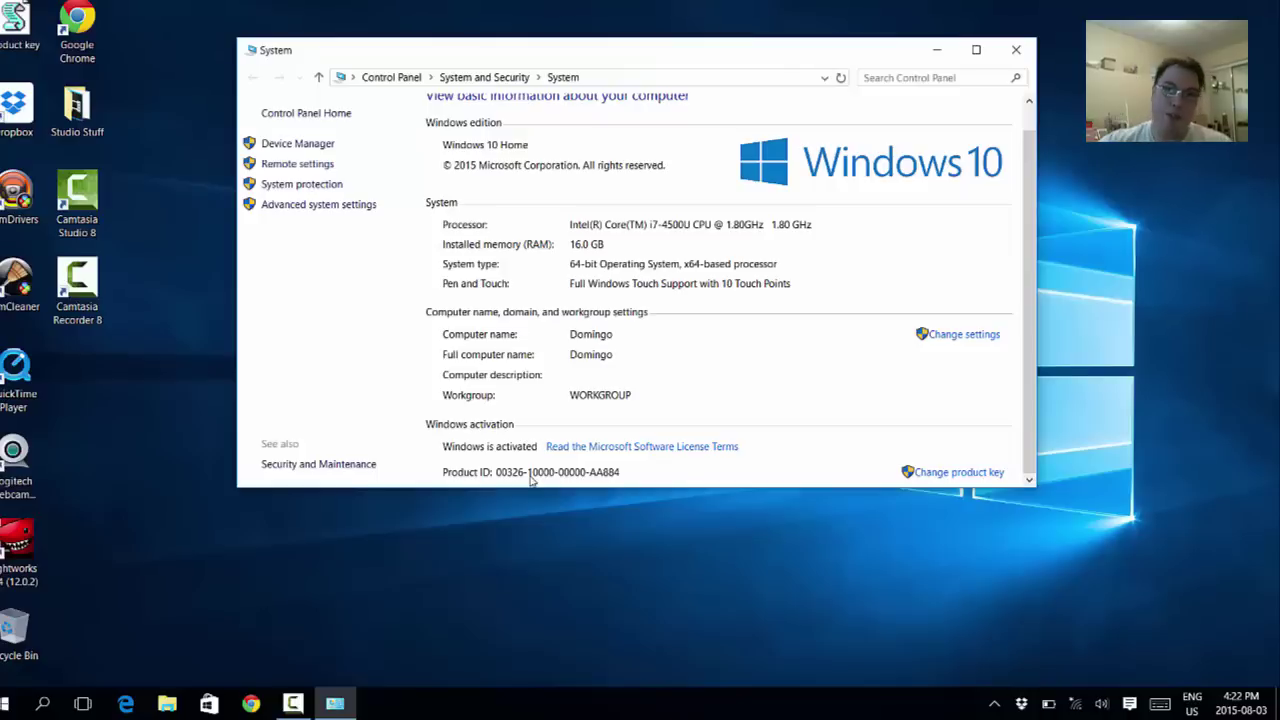
pyautogui.click(1015, 51)
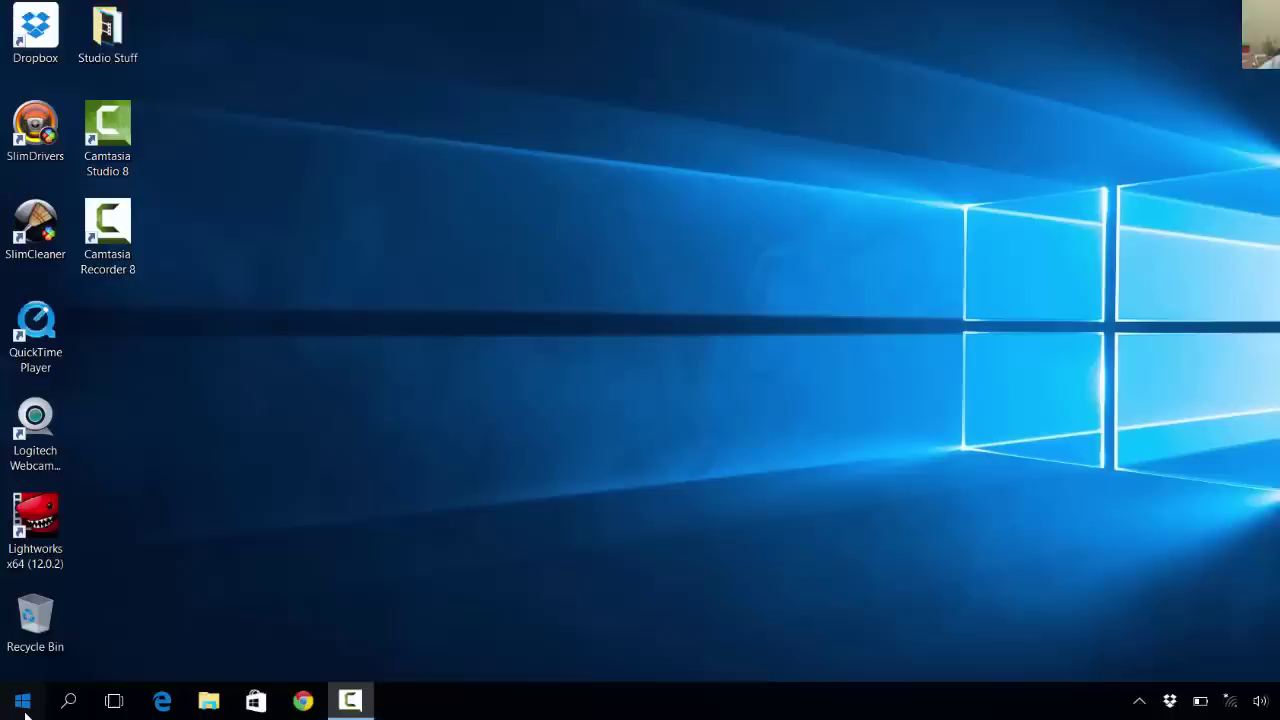
pyautogui.click(20, 705)
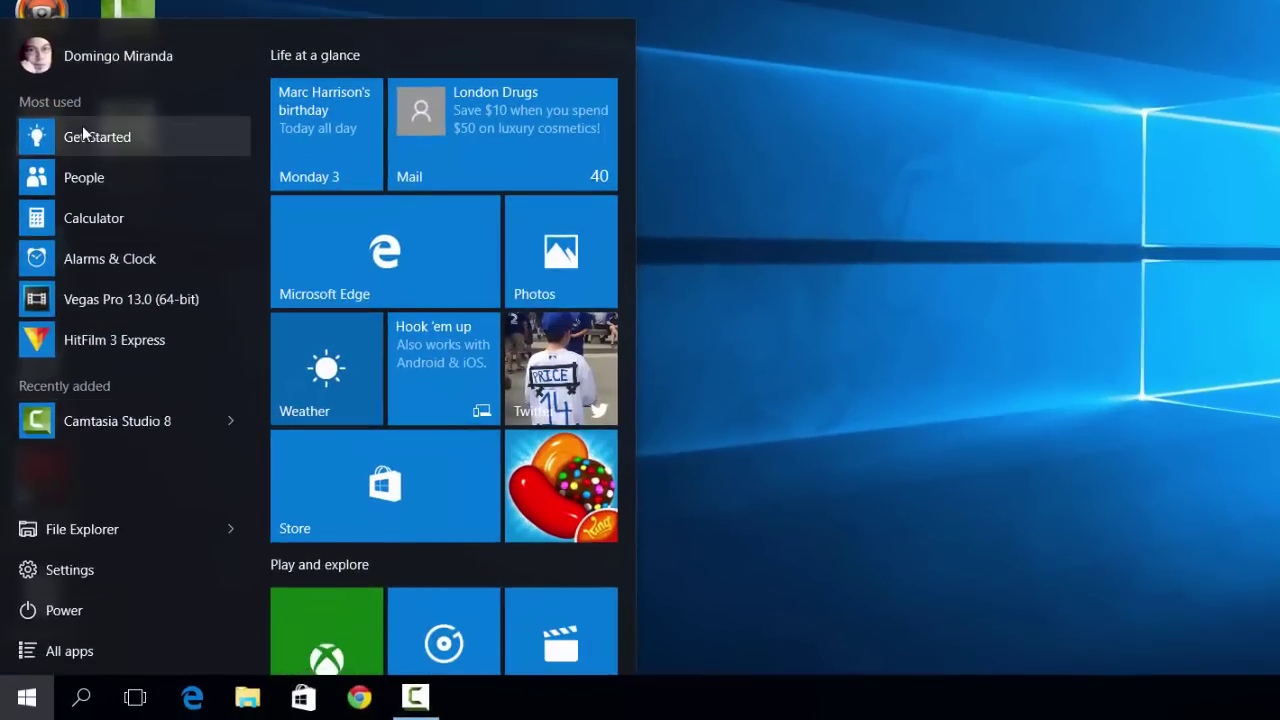
pyautogui.click(70, 651)
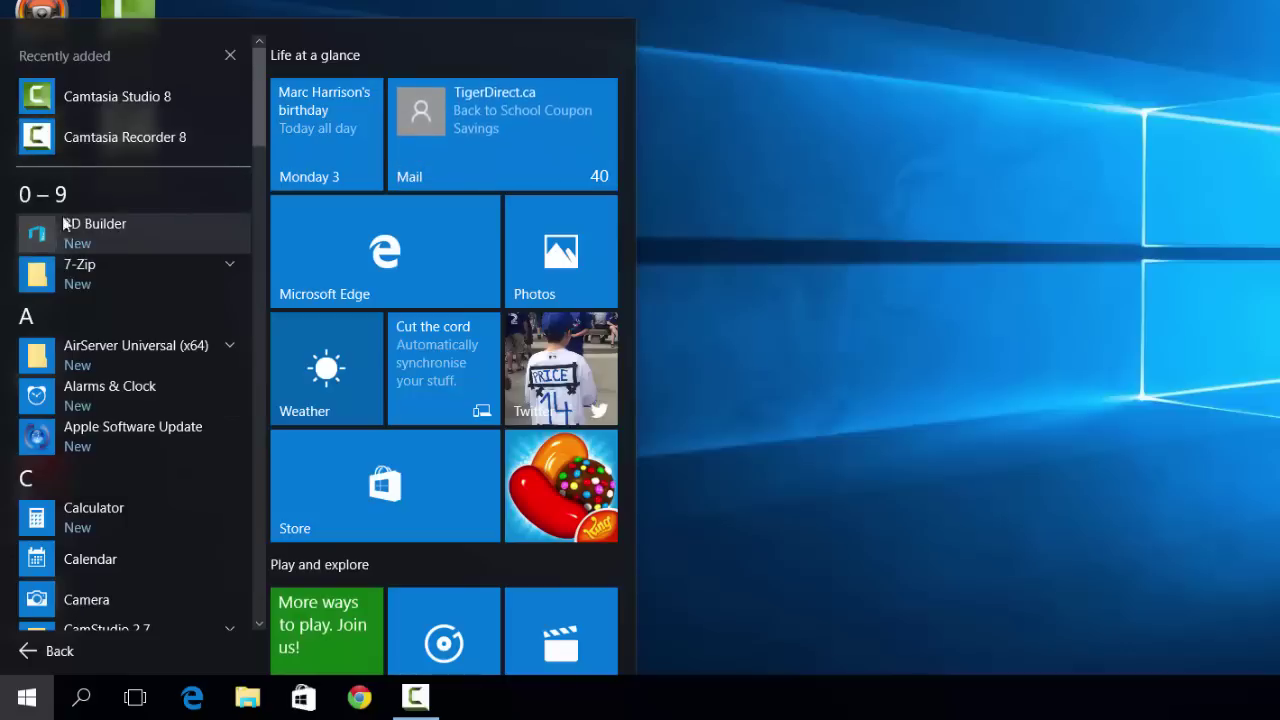
pyautogui.scroll(-1, 253, 157)
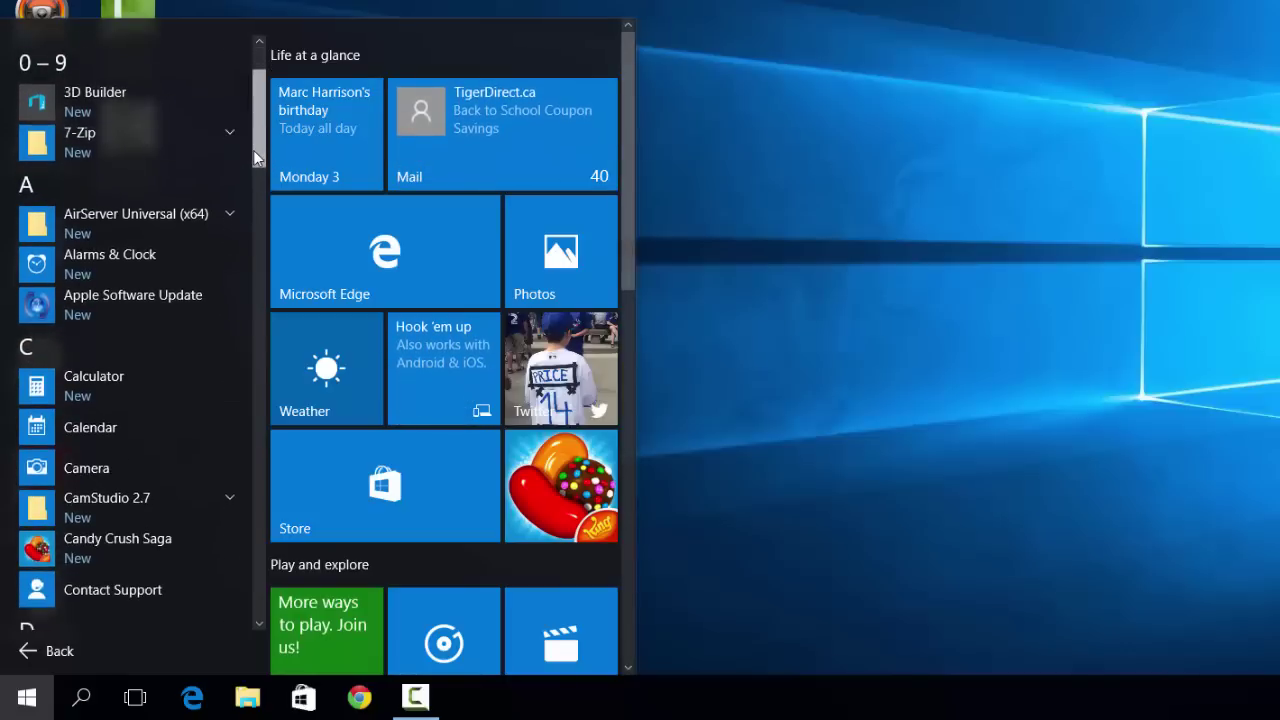
pyautogui.moveTo(253, 150); pyautogui.dragTo(255, 638)
pyautogui.scroll(-1, 255, 650)
pyautogui.moveTo(258, 532); pyautogui.dragTo(254, 58)
pyautogui.moveTo(256, 206); pyautogui.dragTo(262, 86)
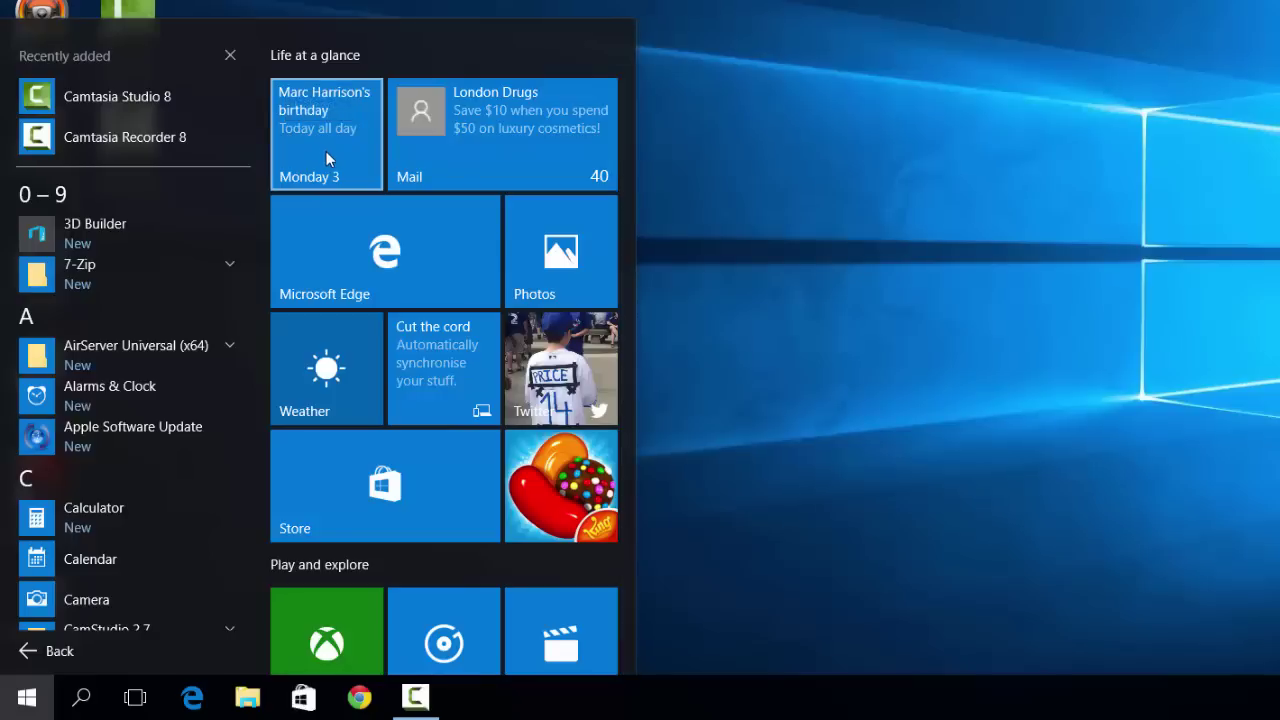
pyautogui.click(945, 376)
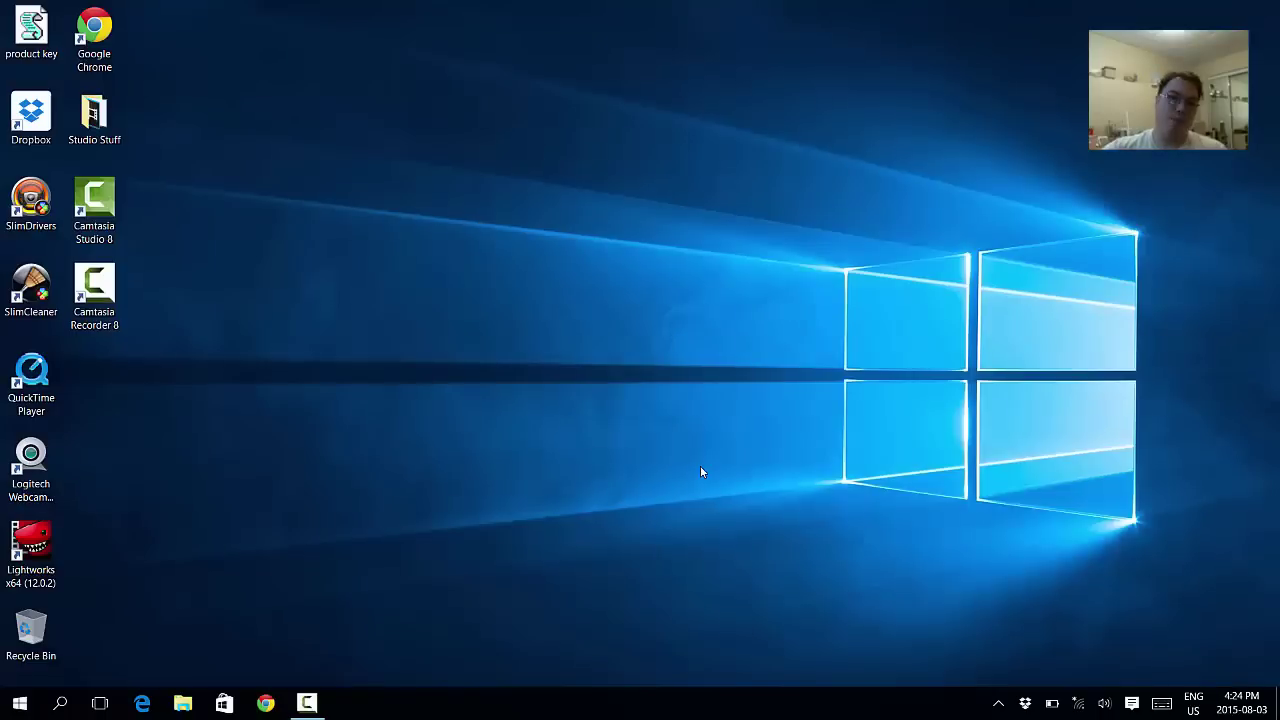
pyautogui.click(142, 703)
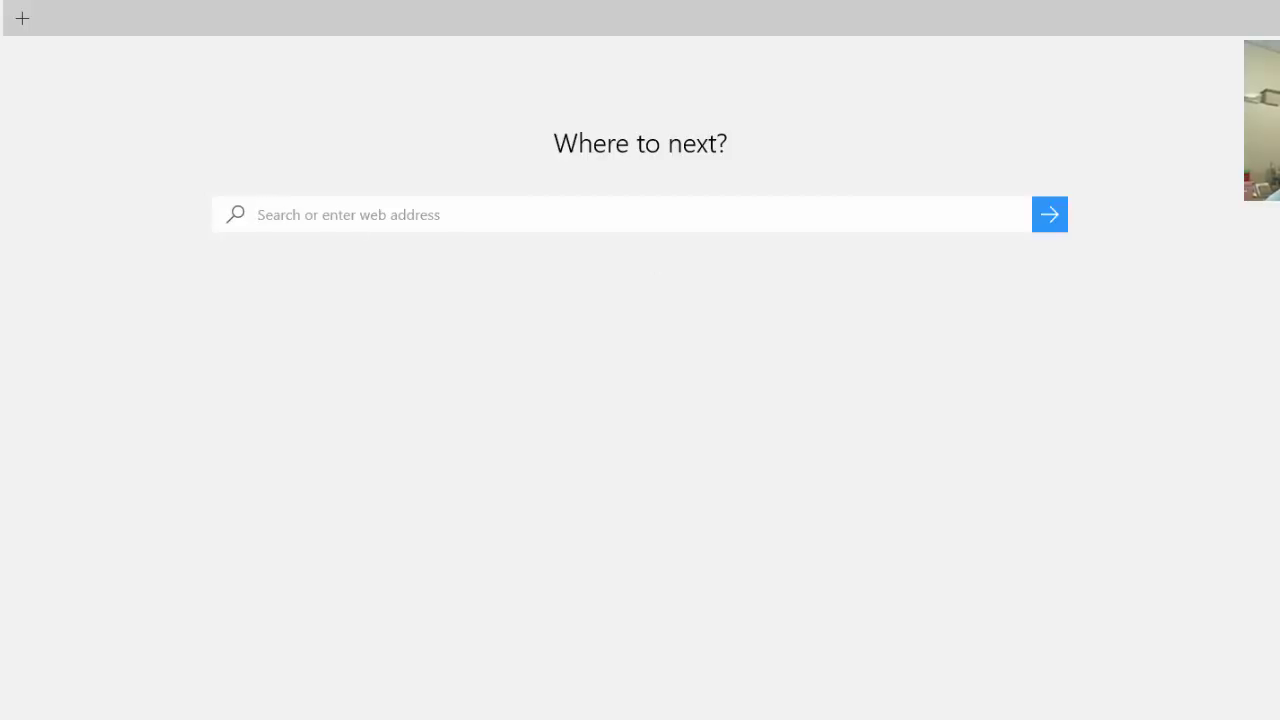
pyautogui.doubleClick(1152, 8)
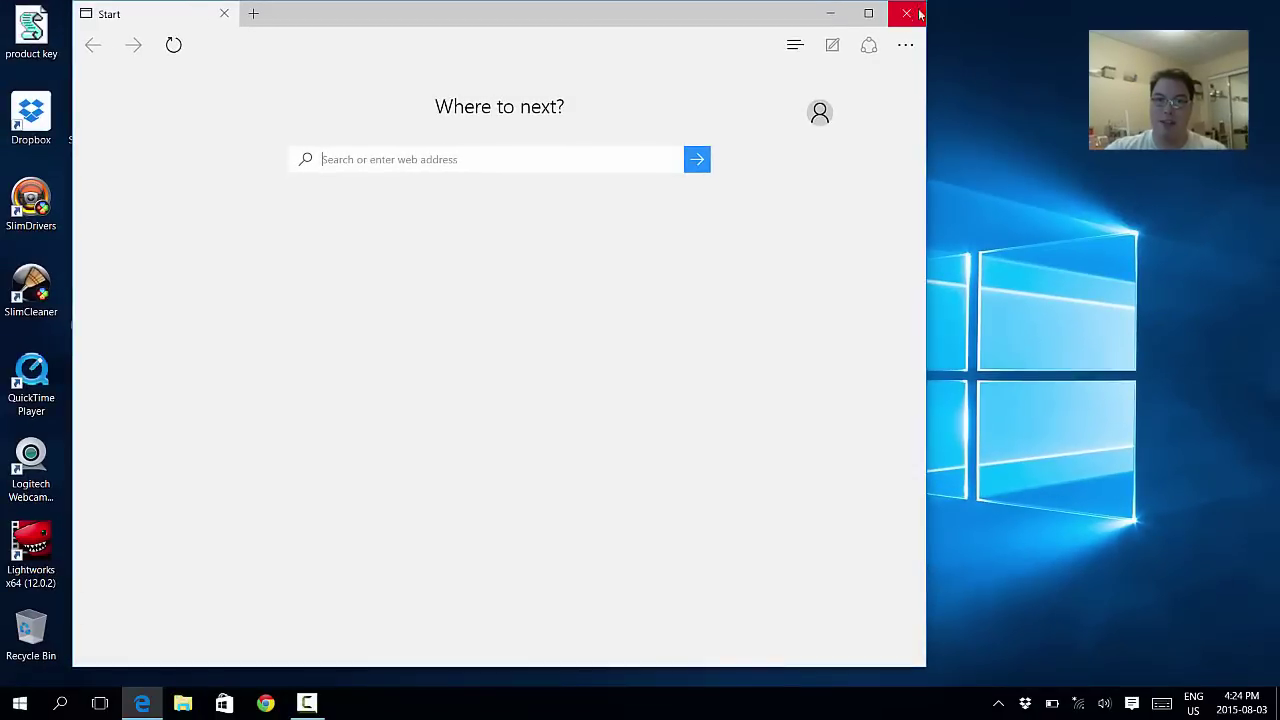
pyautogui.moveTo(769, 17); pyautogui.dragTo(865, 84)
pyautogui.click(1027, 80)
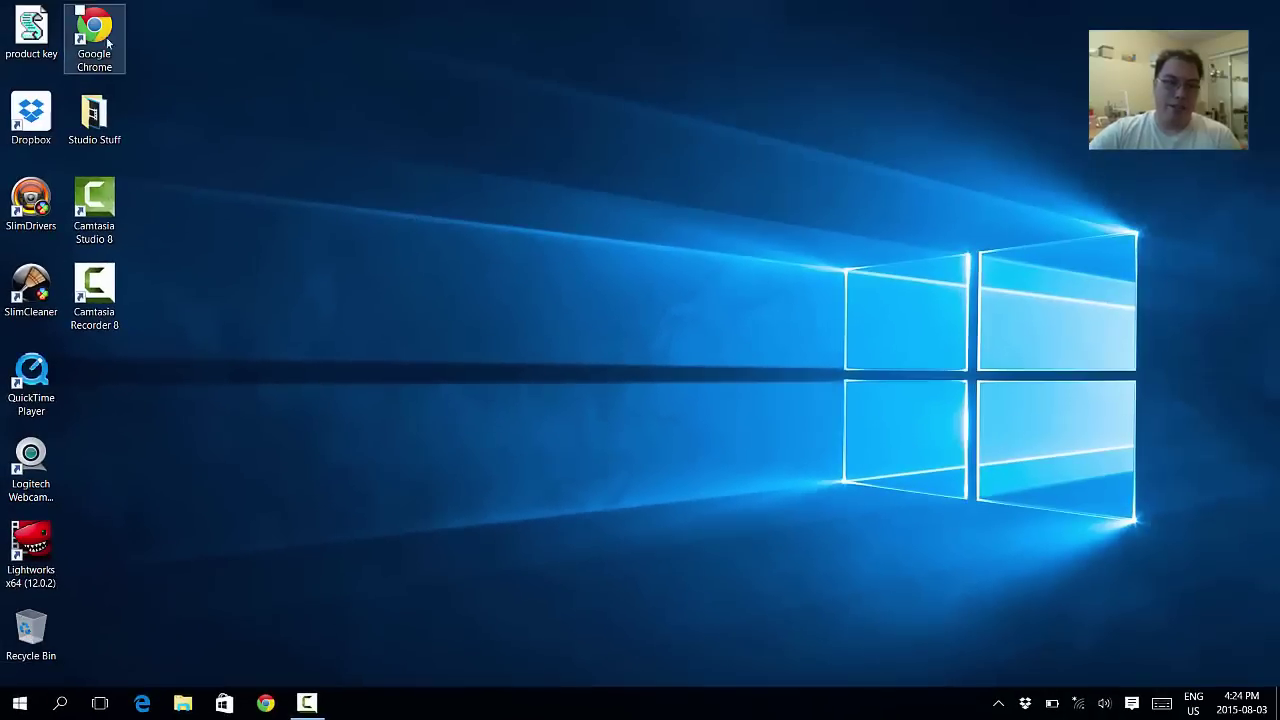
# Step: Move the product key shortcut into Studio Stuff, put Camtasia Recorder 8 top-left, and briefly view File Explorer
pyautogui.moveTo(35, 35); pyautogui.dragTo(96, 120)
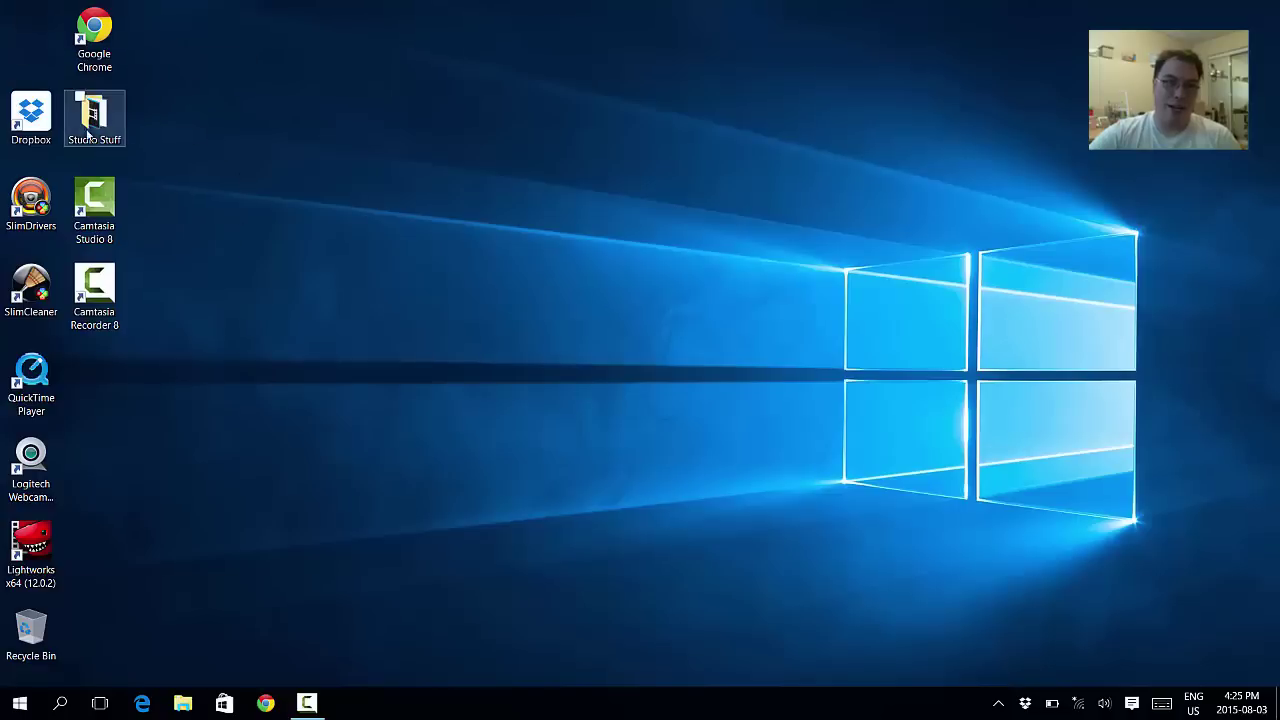
pyautogui.moveTo(94, 290); pyautogui.dragTo(31, 35)
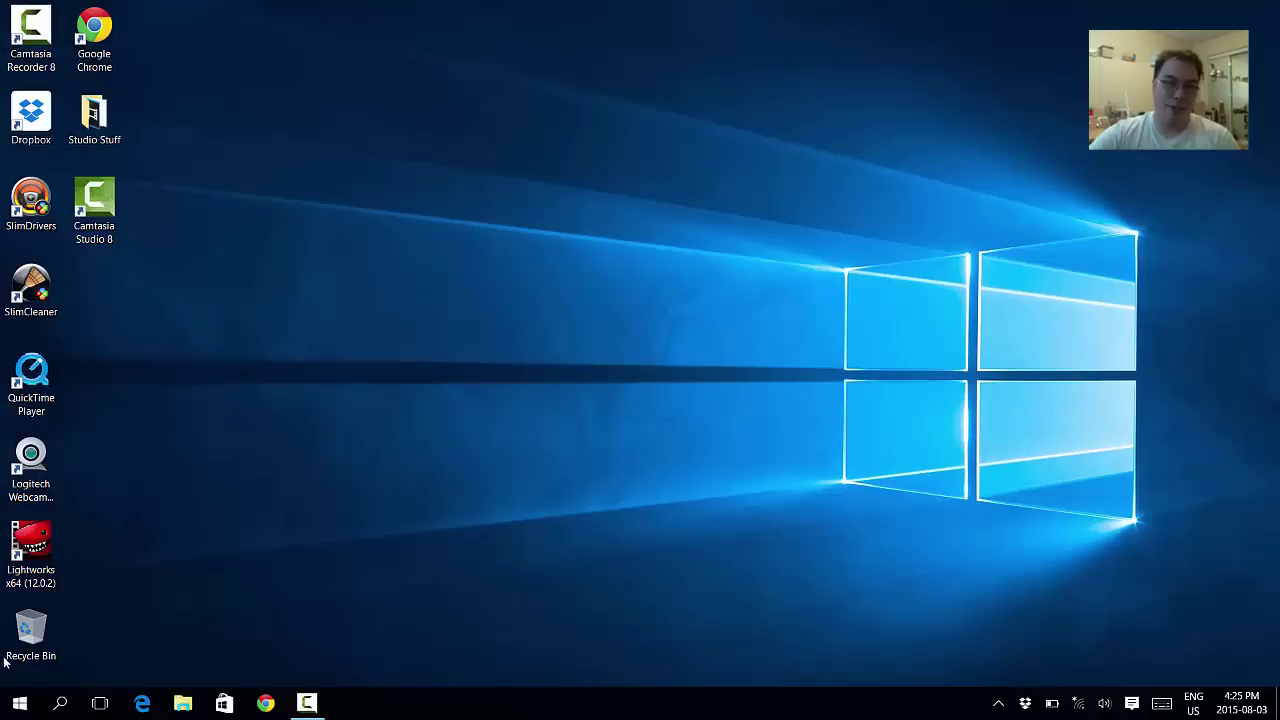
pyautogui.click(19, 703)
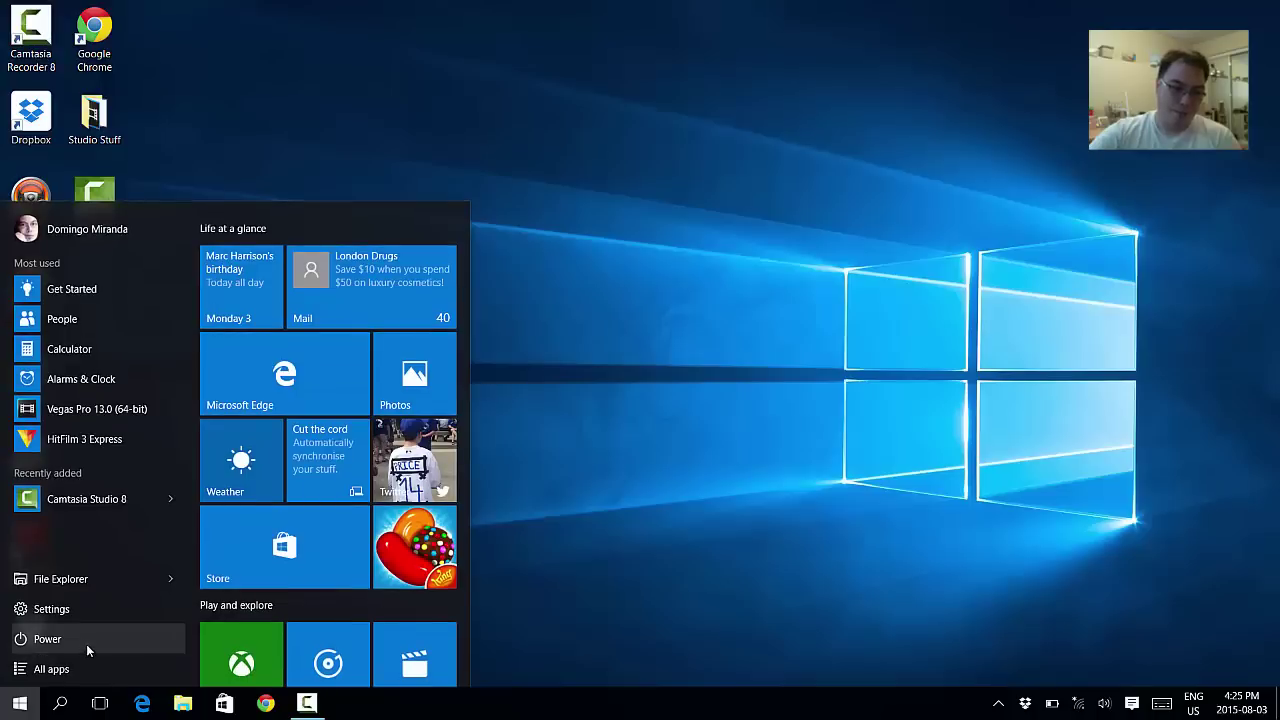
pyautogui.click(72, 579)
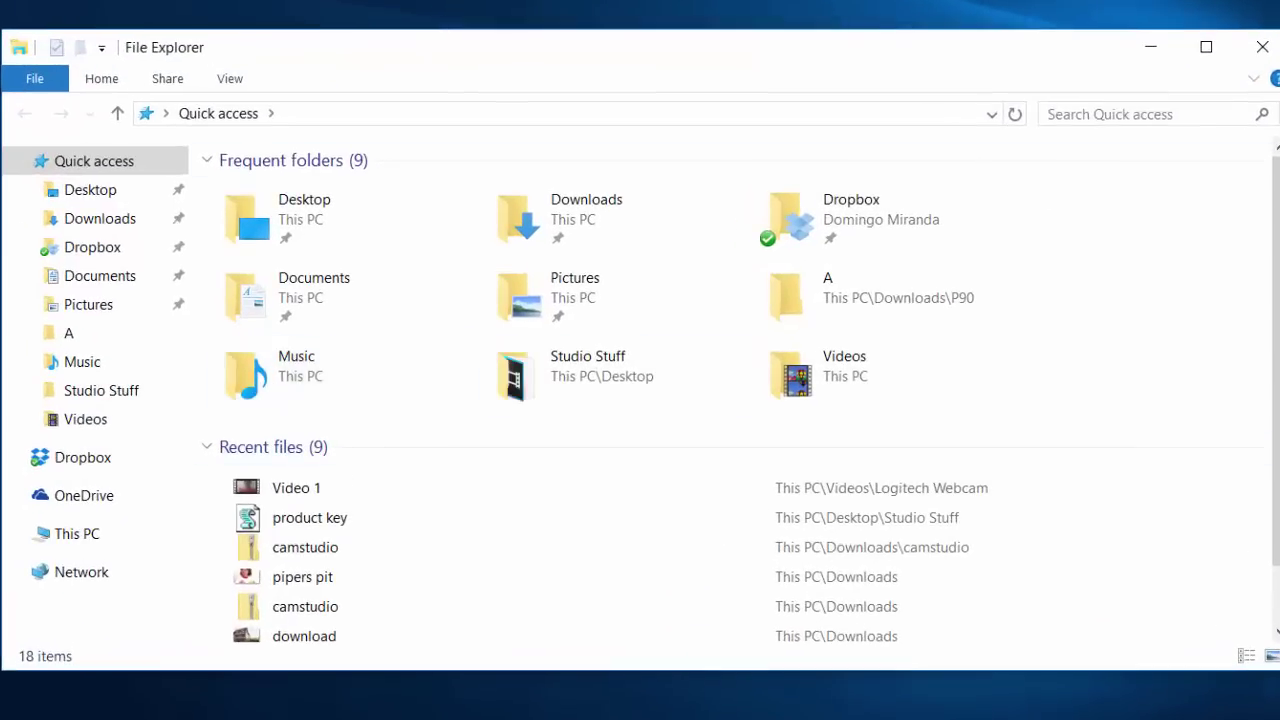
pyautogui.click(1264, 50)
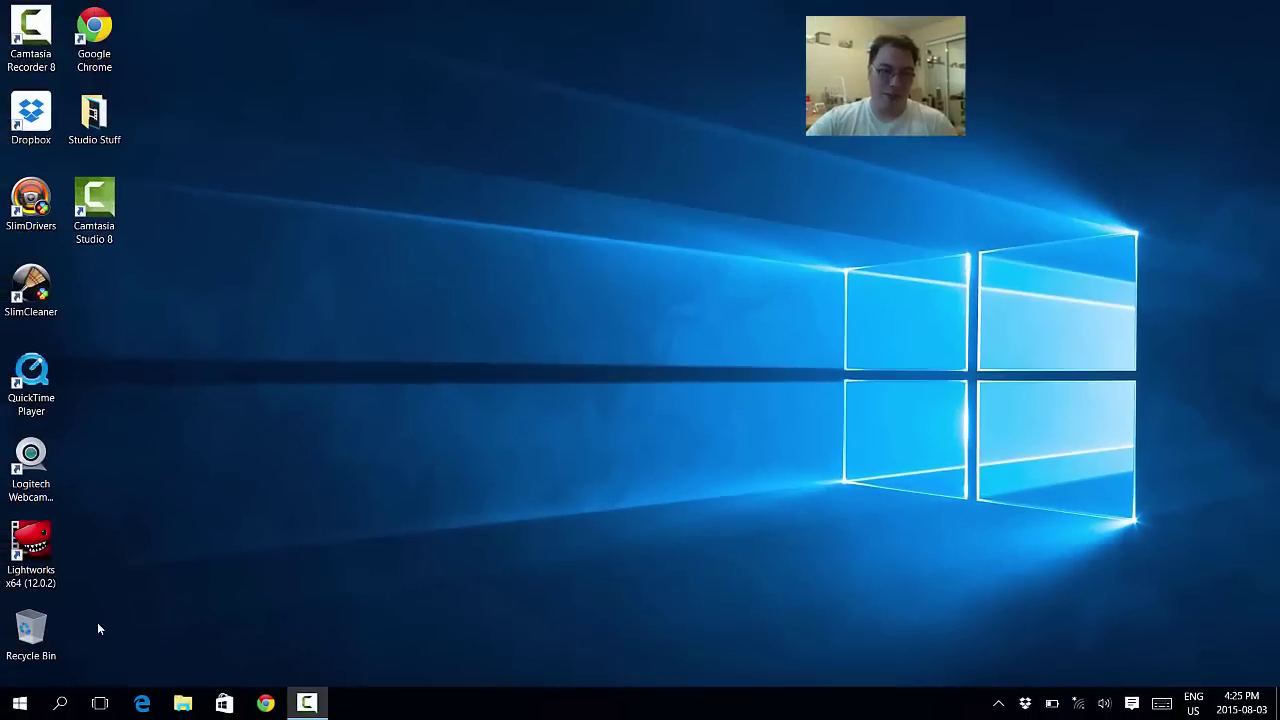
pyautogui.click(36, 695)
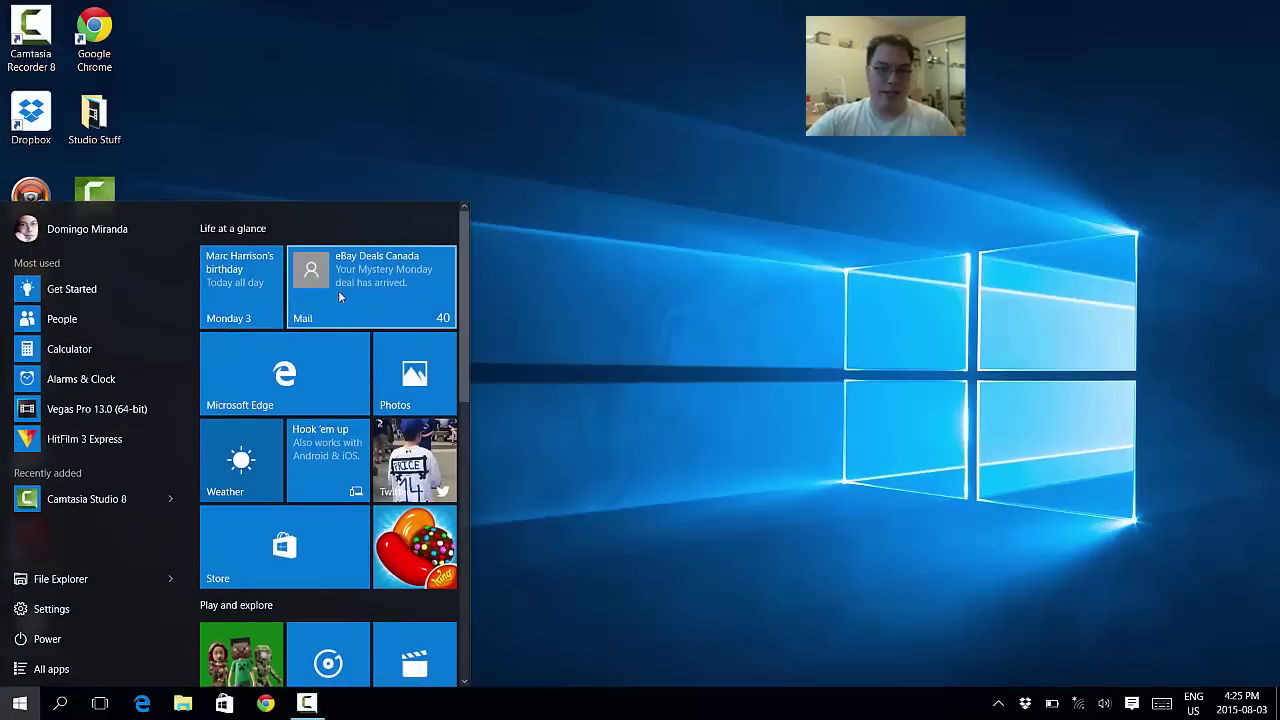
pyautogui.click(405, 378)
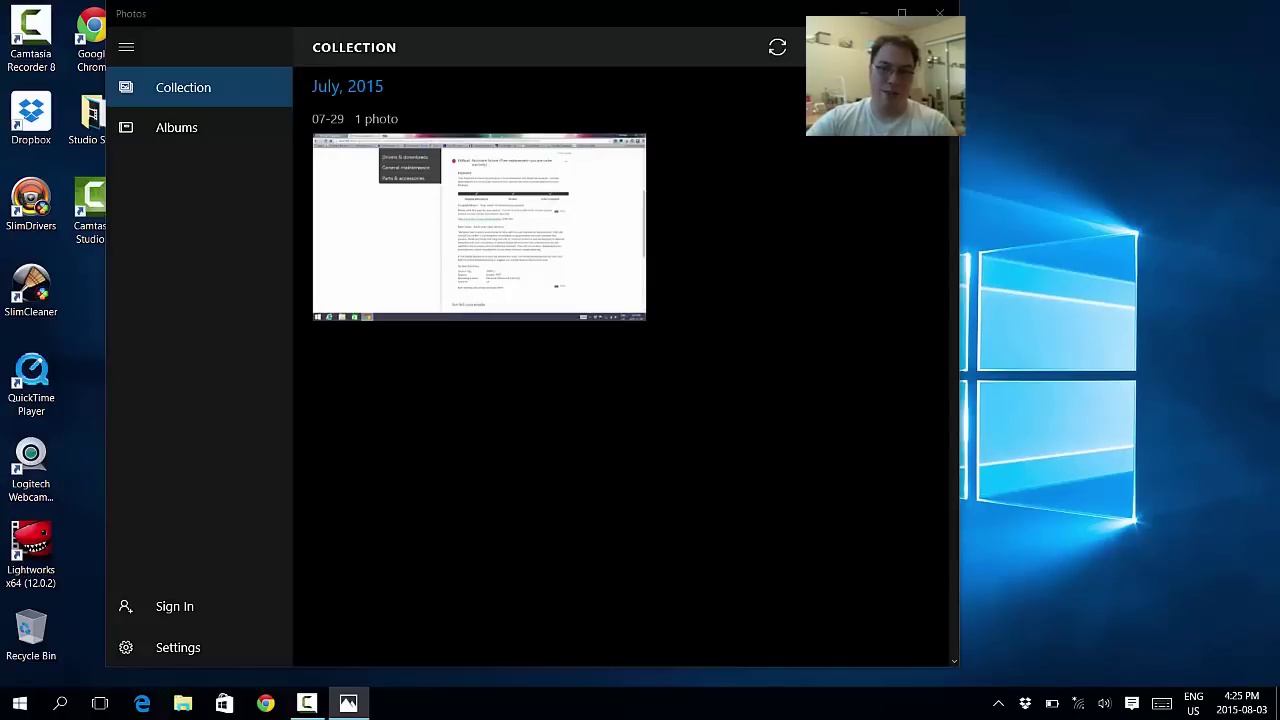
pyautogui.click(600, 250)
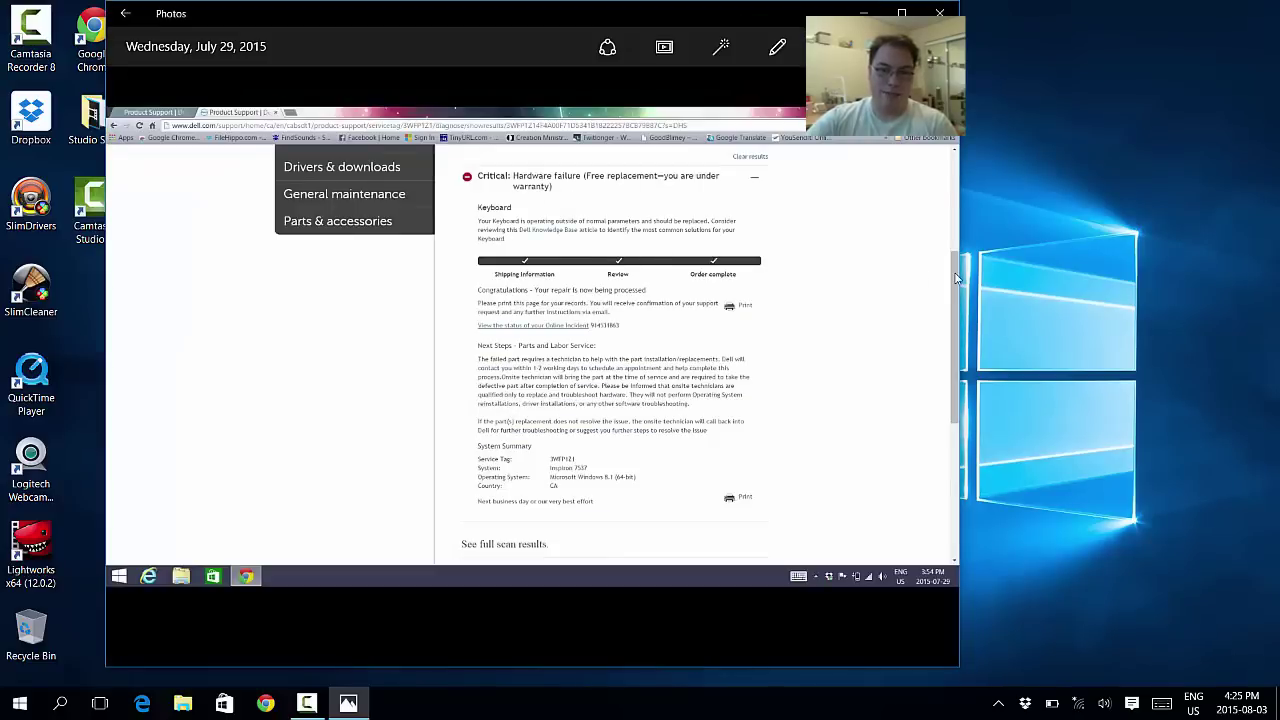
pyautogui.click(940, 13)
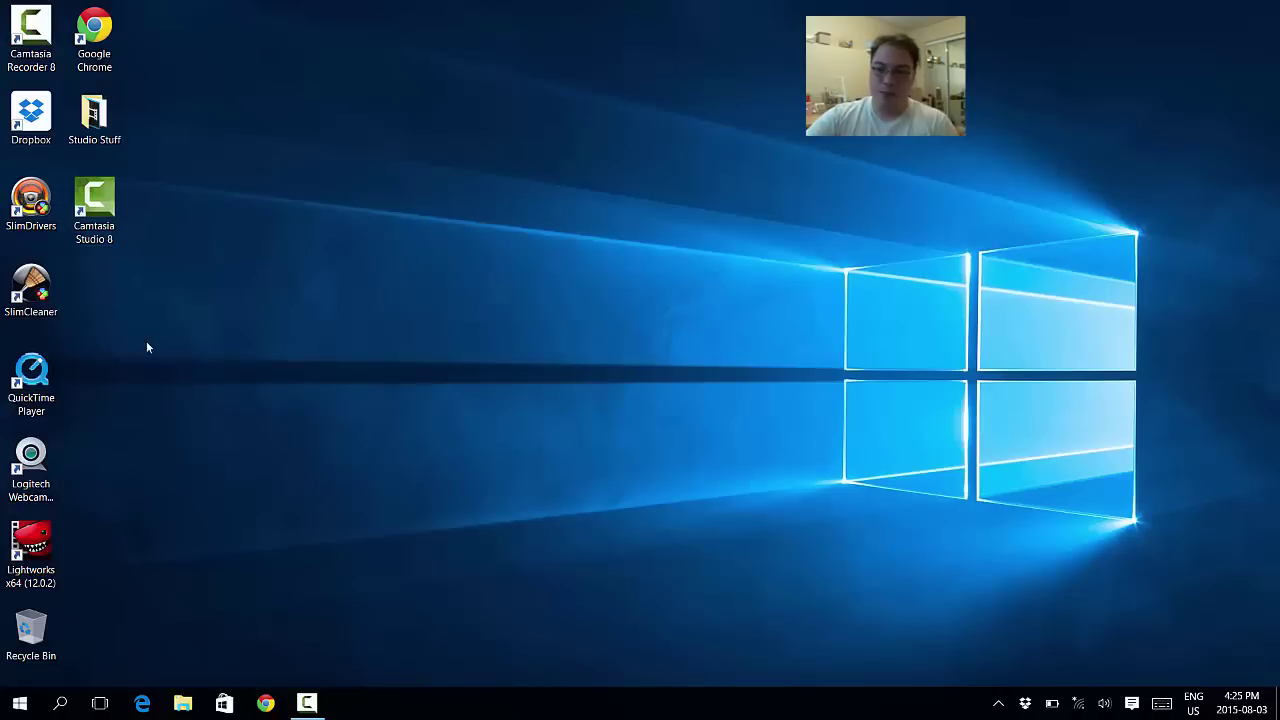
# Step: Turn on tablet mode from the Action Center
pyautogui.click(1132, 704)
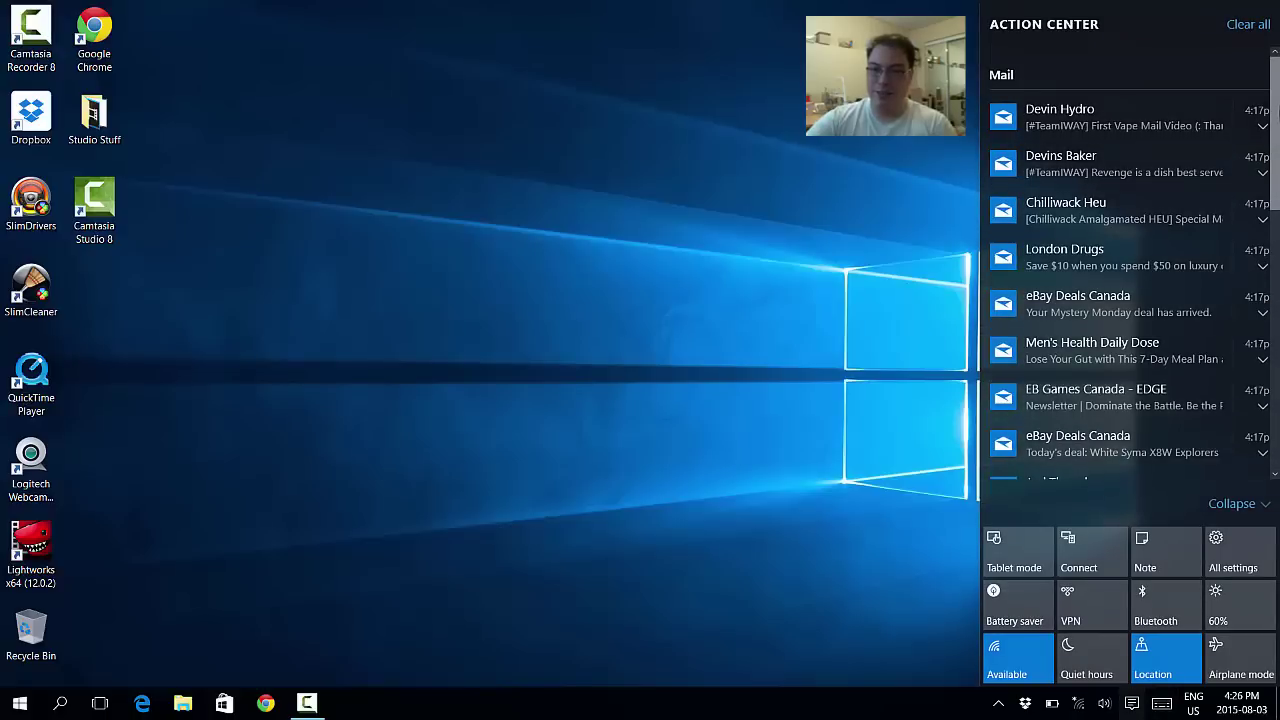
pyautogui.moveTo(1272, 106); pyautogui.dragTo(1116, 418)
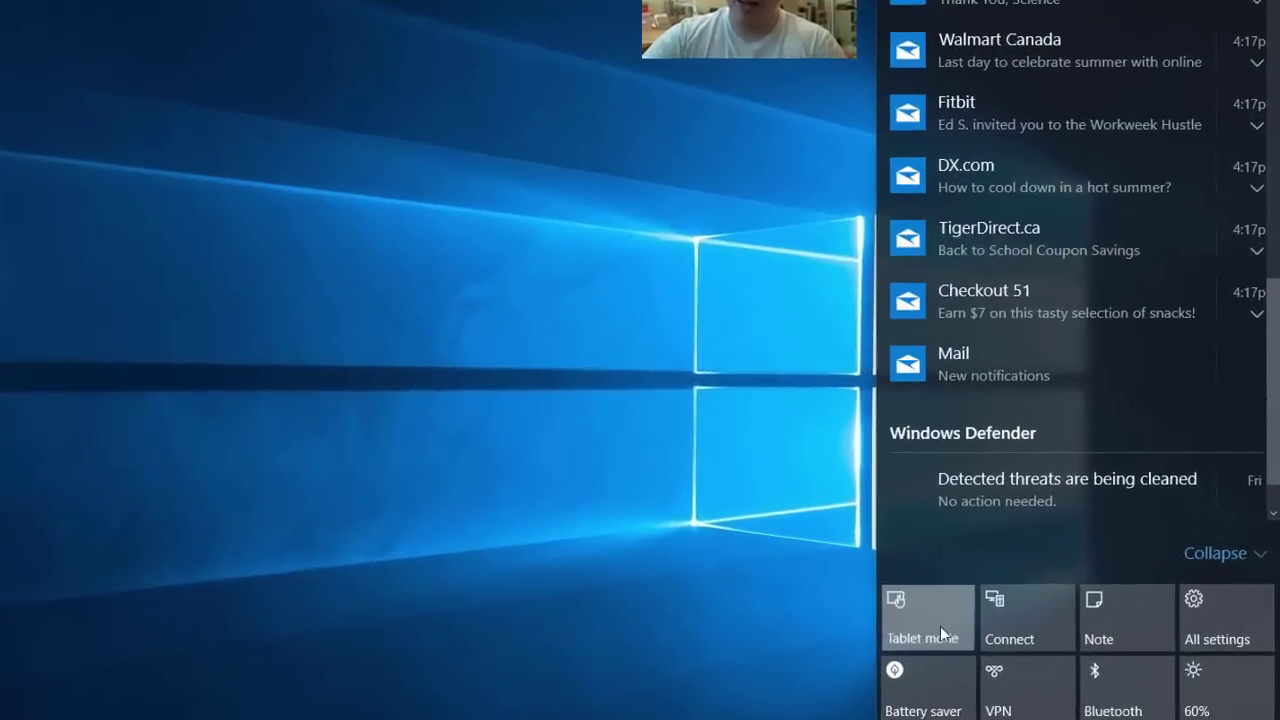
pyautogui.click(1012, 555)
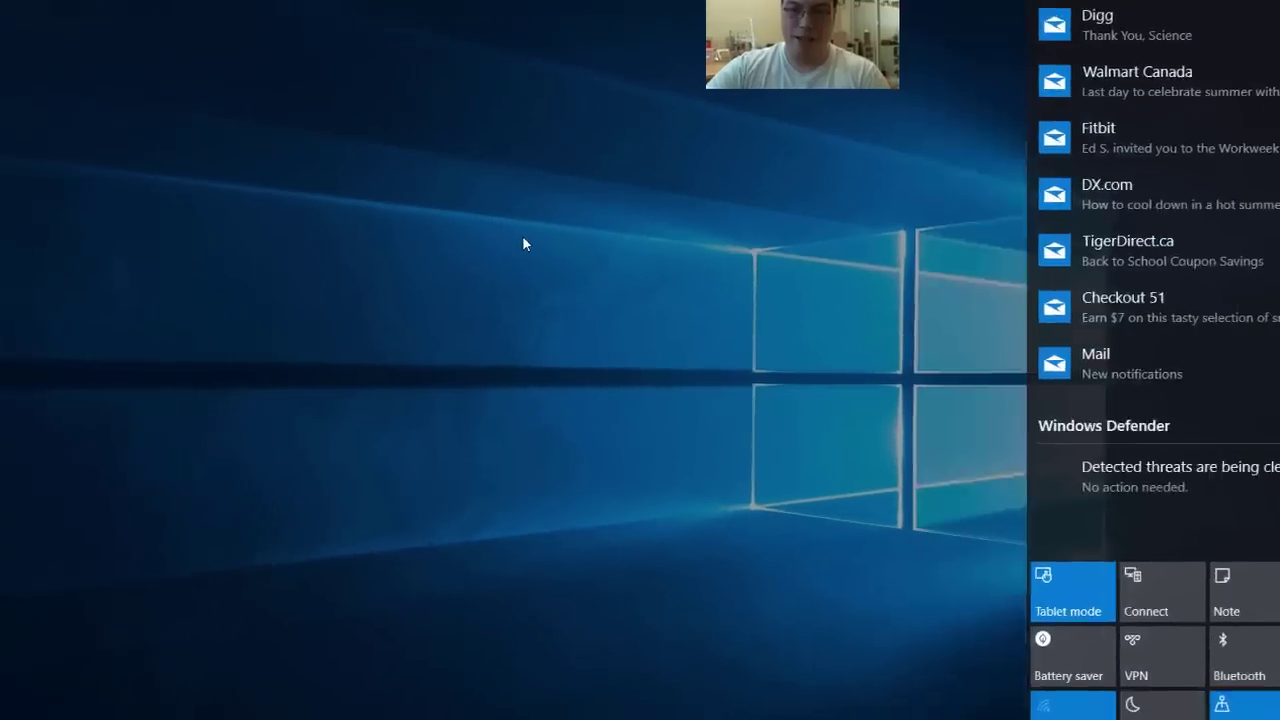
pyautogui.click(666, 287)
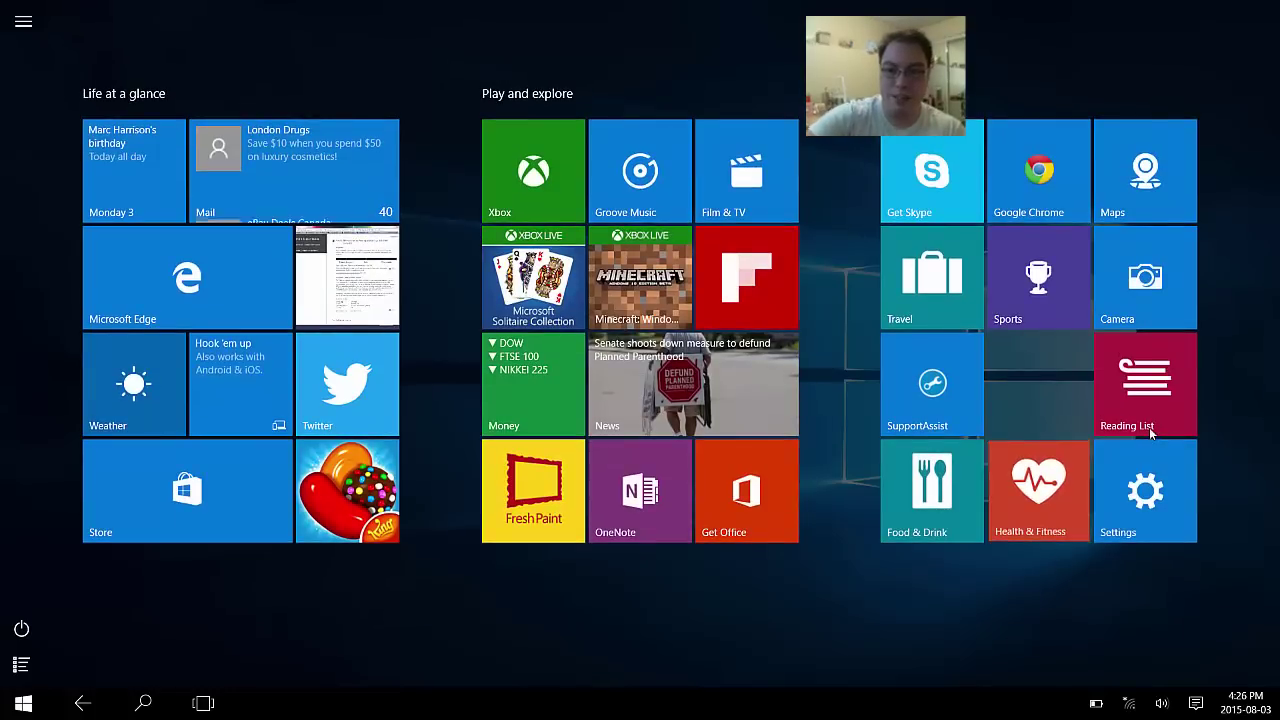
# Step: Launch Health & Fitness, switch tablet mode back off, and close the app
pyautogui.click(1150, 432)
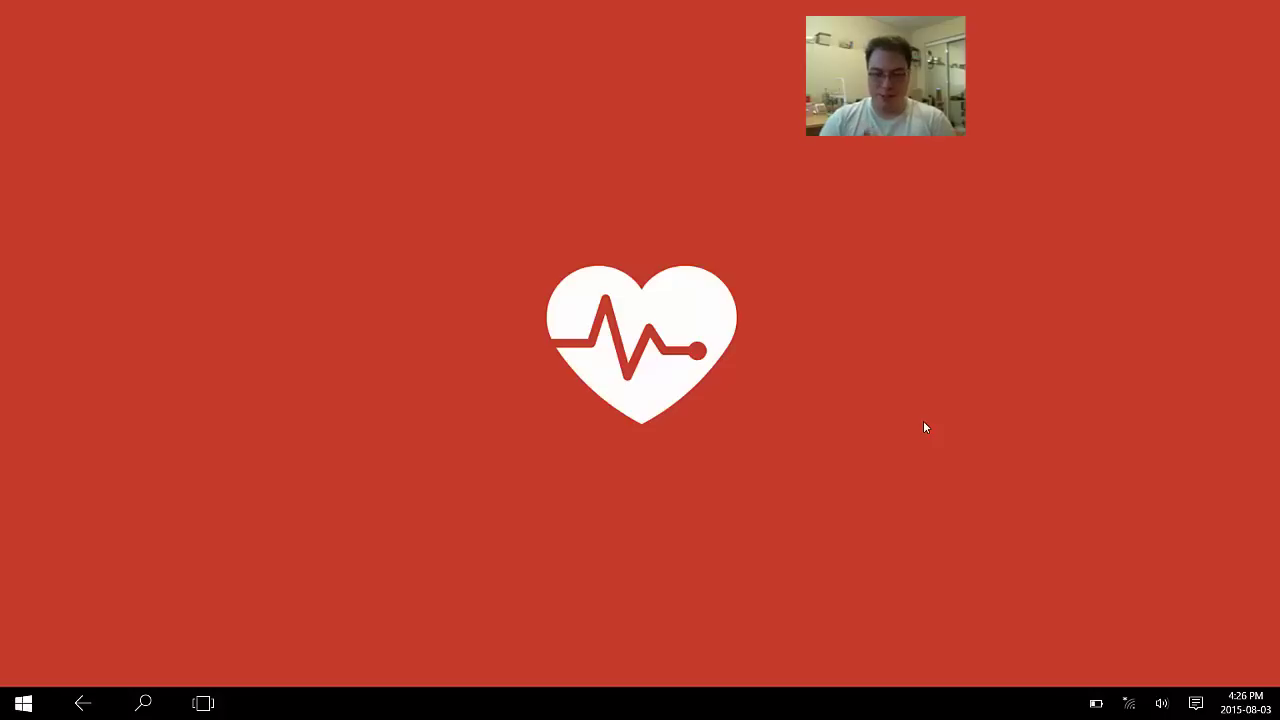
pyautogui.click(1196, 704)
pyautogui.click(1033, 566)
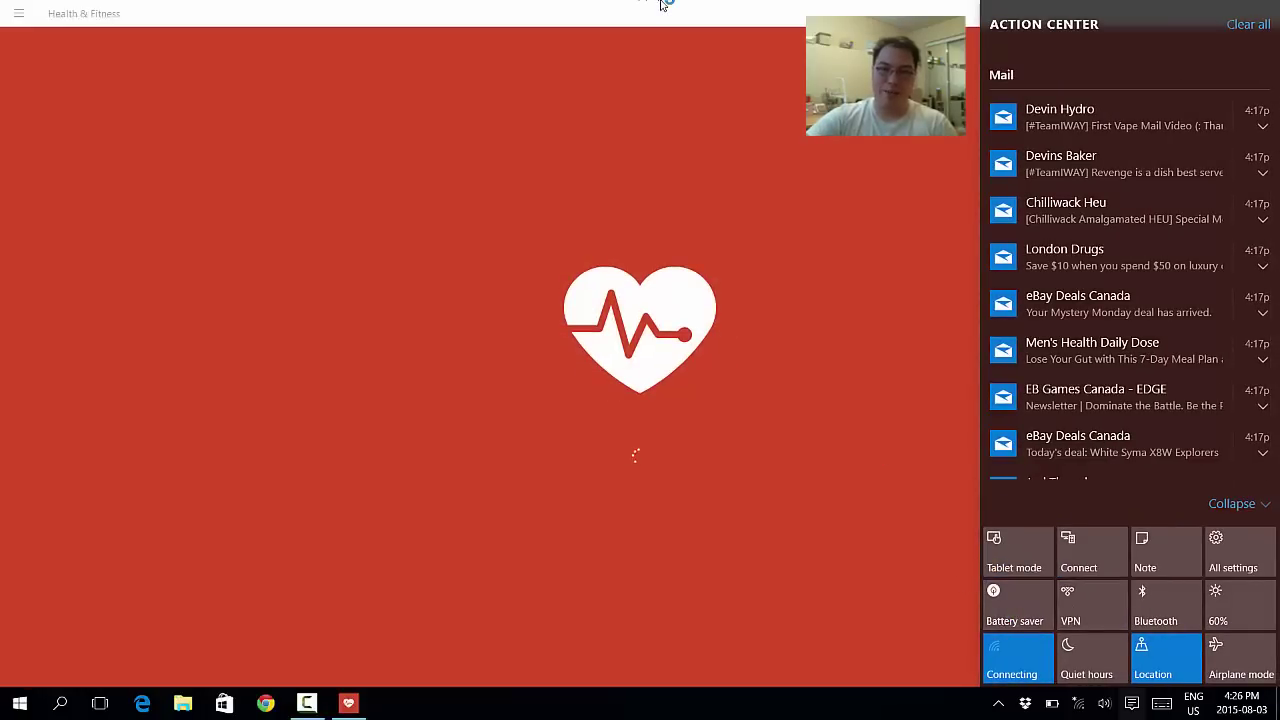
pyautogui.click(946, 6)
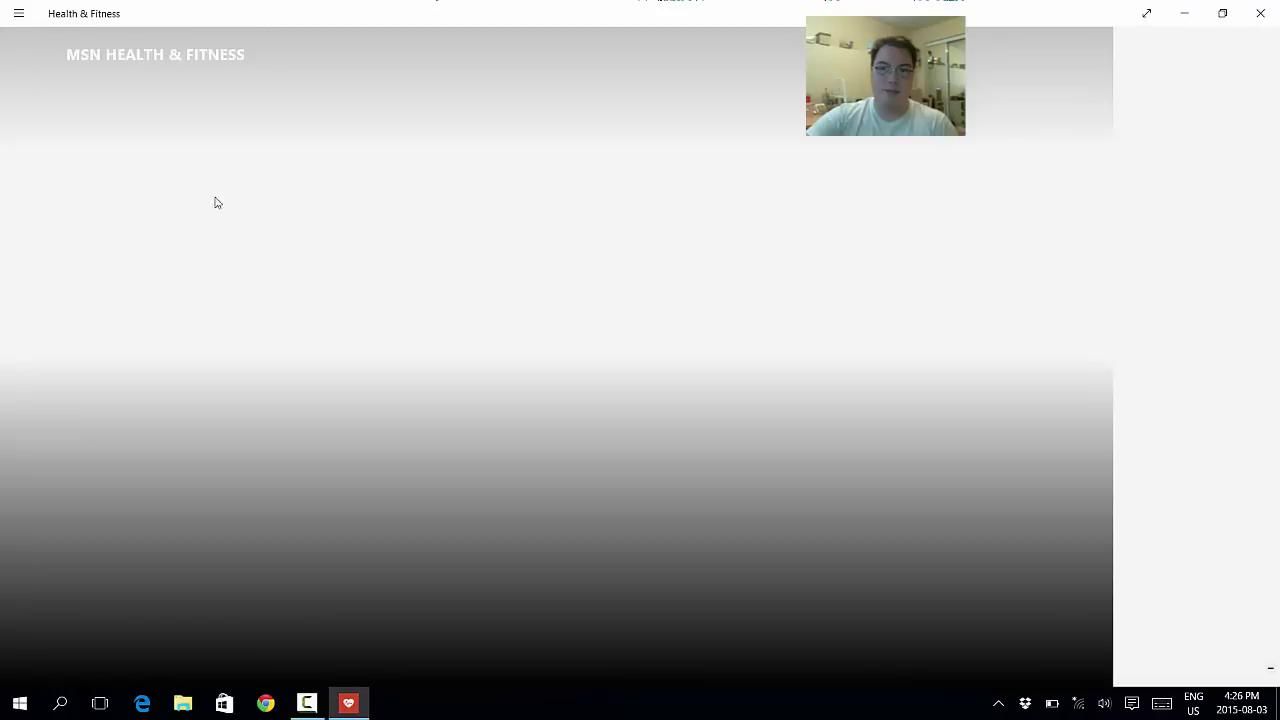
pyautogui.click(1262, 12)
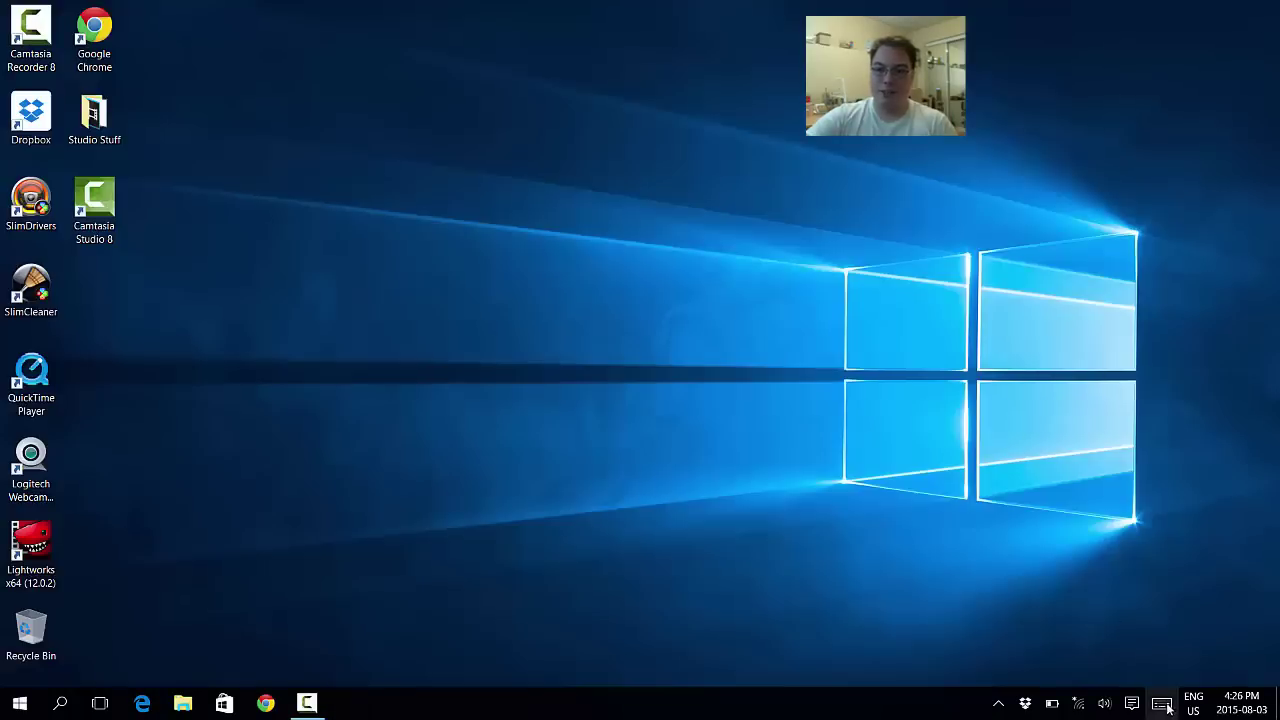
# Step: Start a quick note in OneNote from the Action Center, then close OneNote
pyautogui.click(1131, 703)
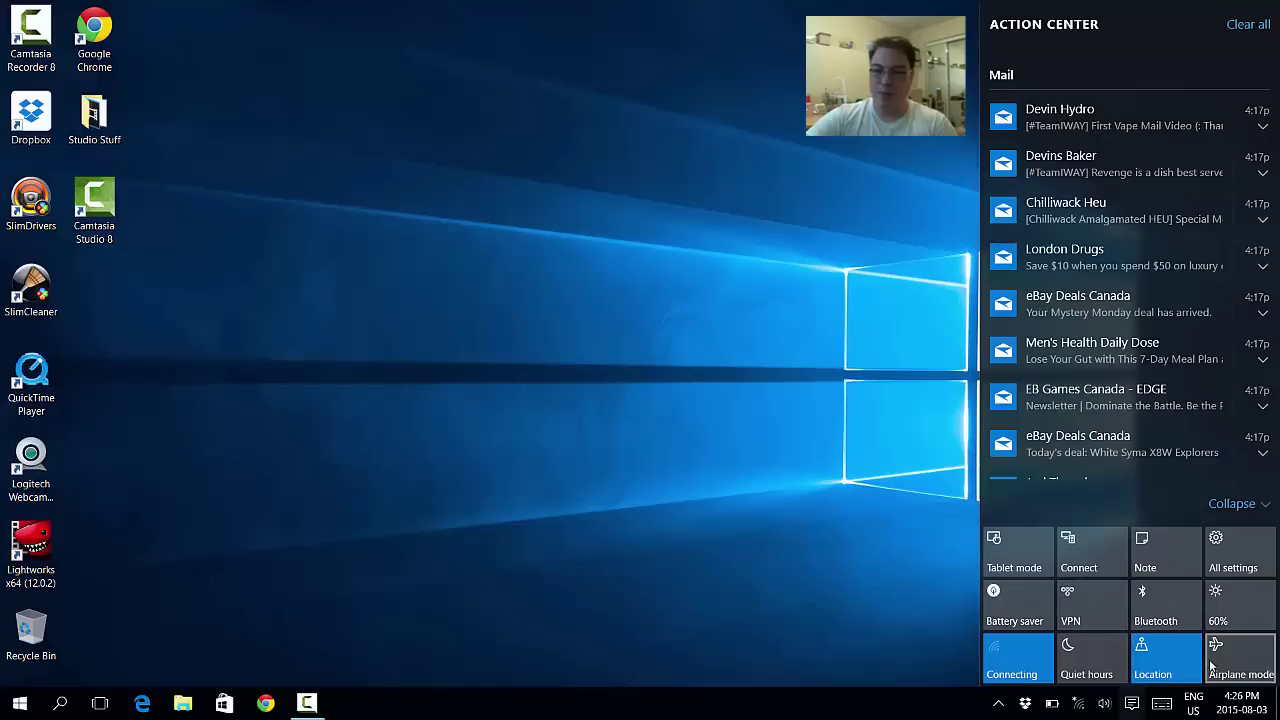
pyautogui.click(1153, 562)
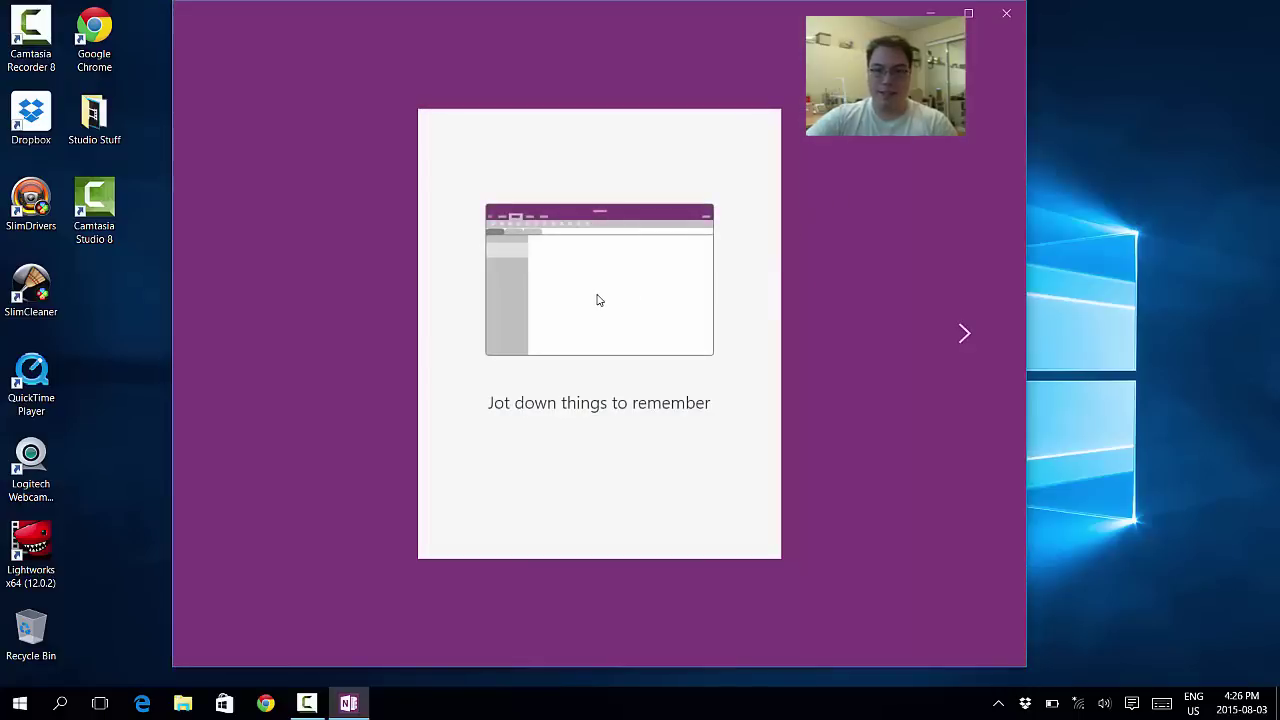
pyautogui.click(960, 332)
pyautogui.click(955, 331)
pyautogui.click(526, 387)
pyautogui.click(1007, 14)
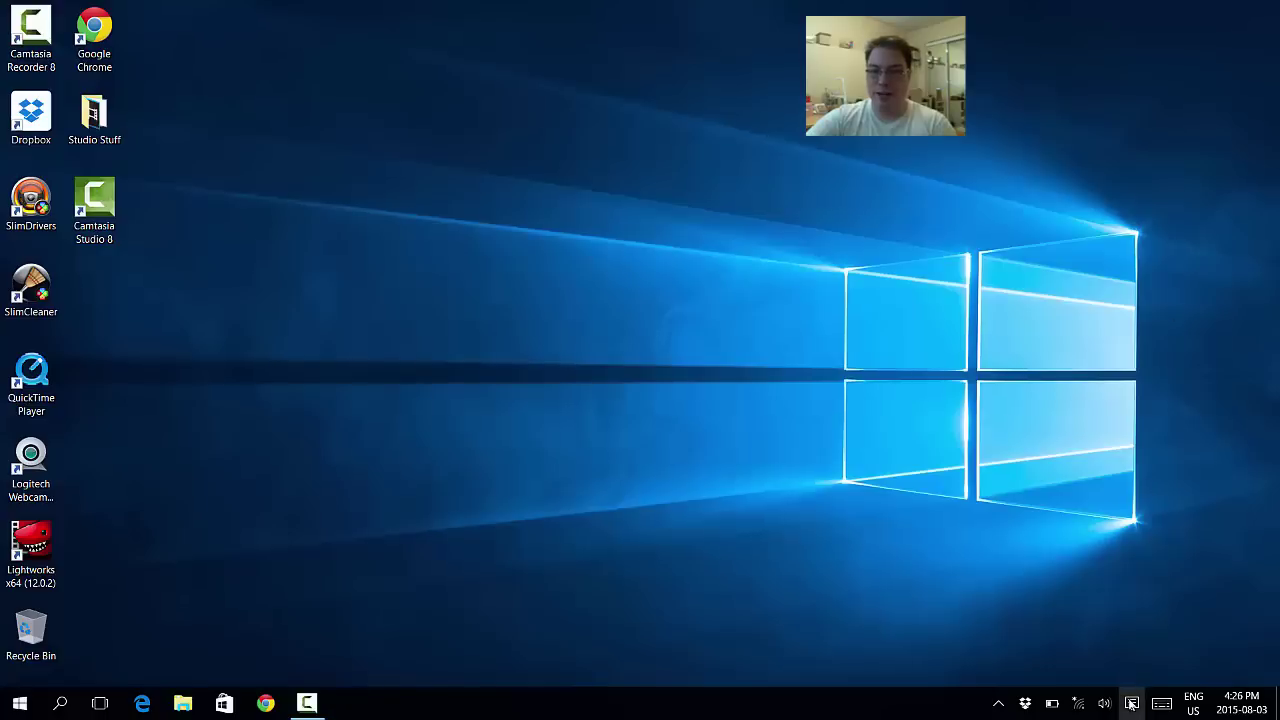
# Step: Toggle Quiet hours on and off, then go to All settings > Devices
pyautogui.click(1131, 703)
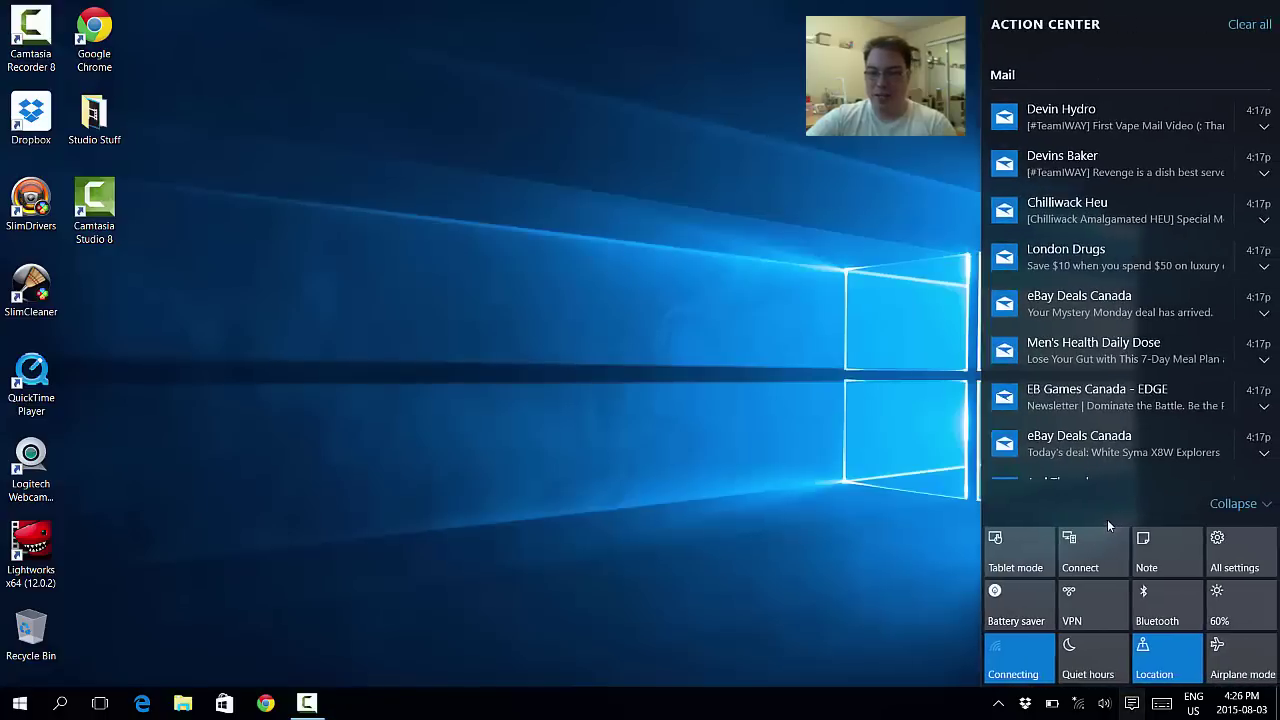
pyautogui.click(1082, 656)
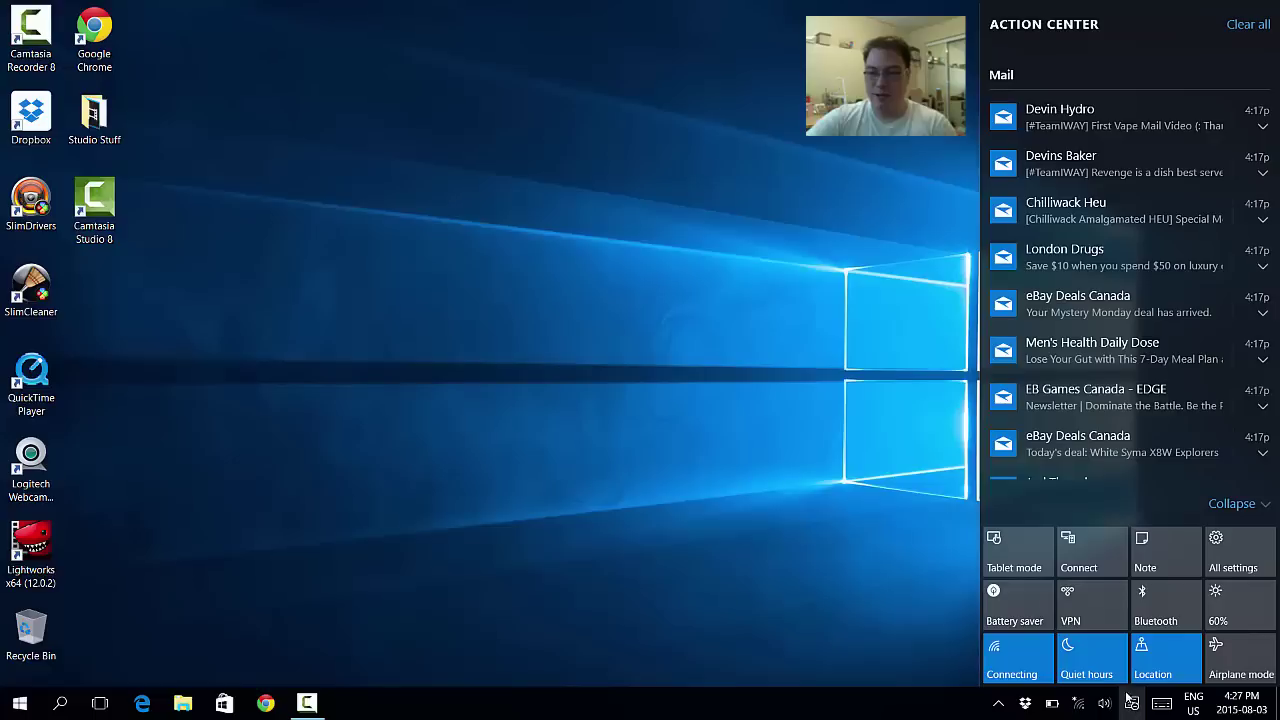
pyautogui.click(1095, 663)
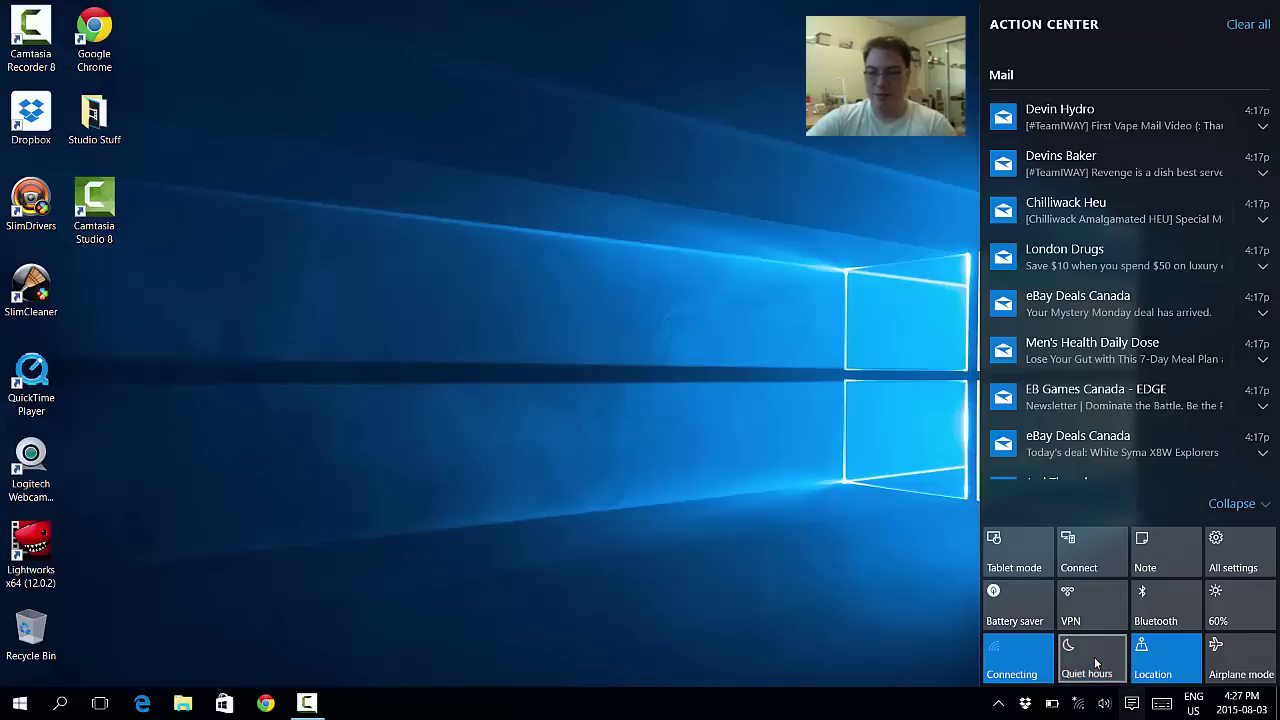
pyautogui.click(1239, 568)
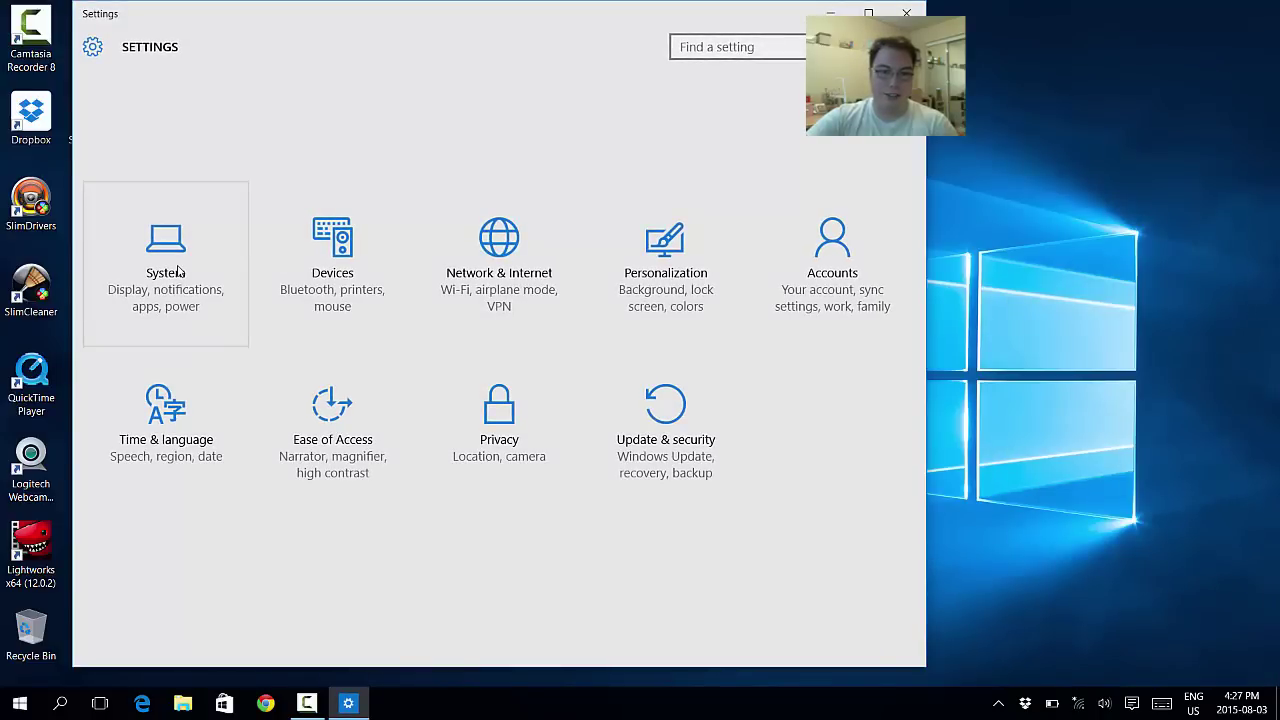
pyautogui.click(345, 276)
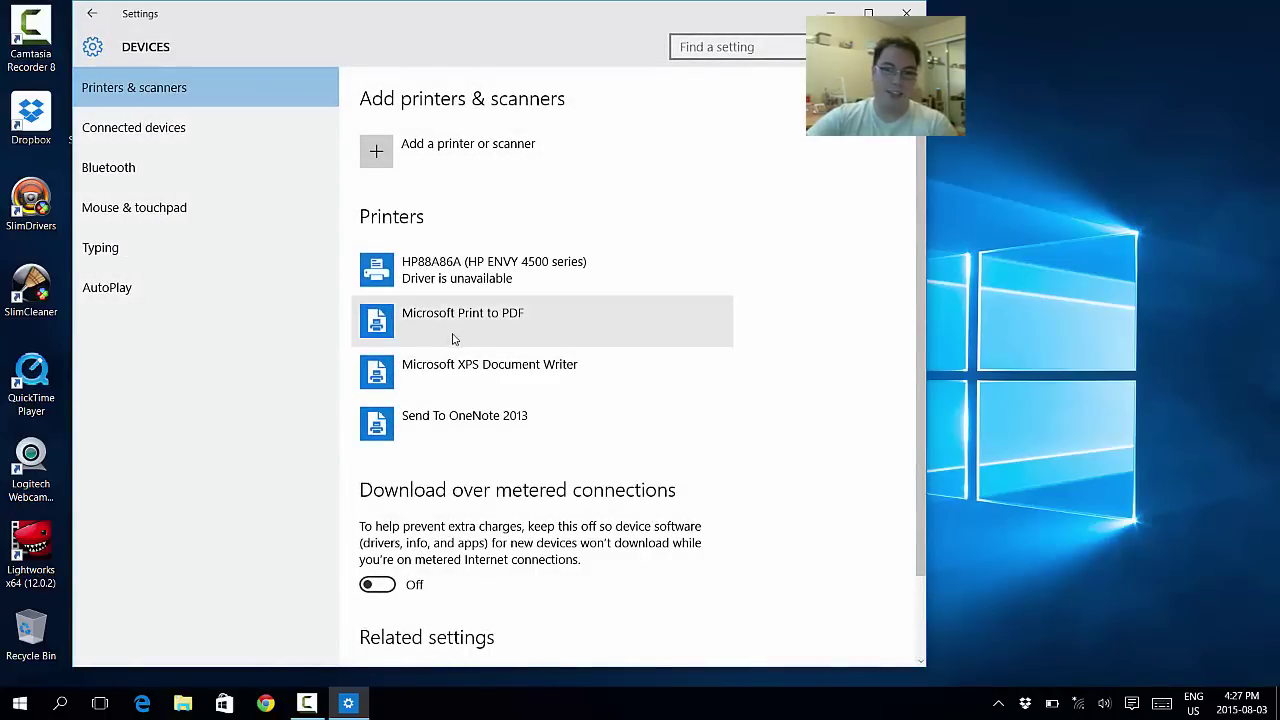
# Step: Browse the Connected devices, Bluetooth, Mouse & touchpad and Typing pages, ending on AutoPlay
pyautogui.scroll(-2, 452, 345)
pyautogui.scroll(2, 451, 371)
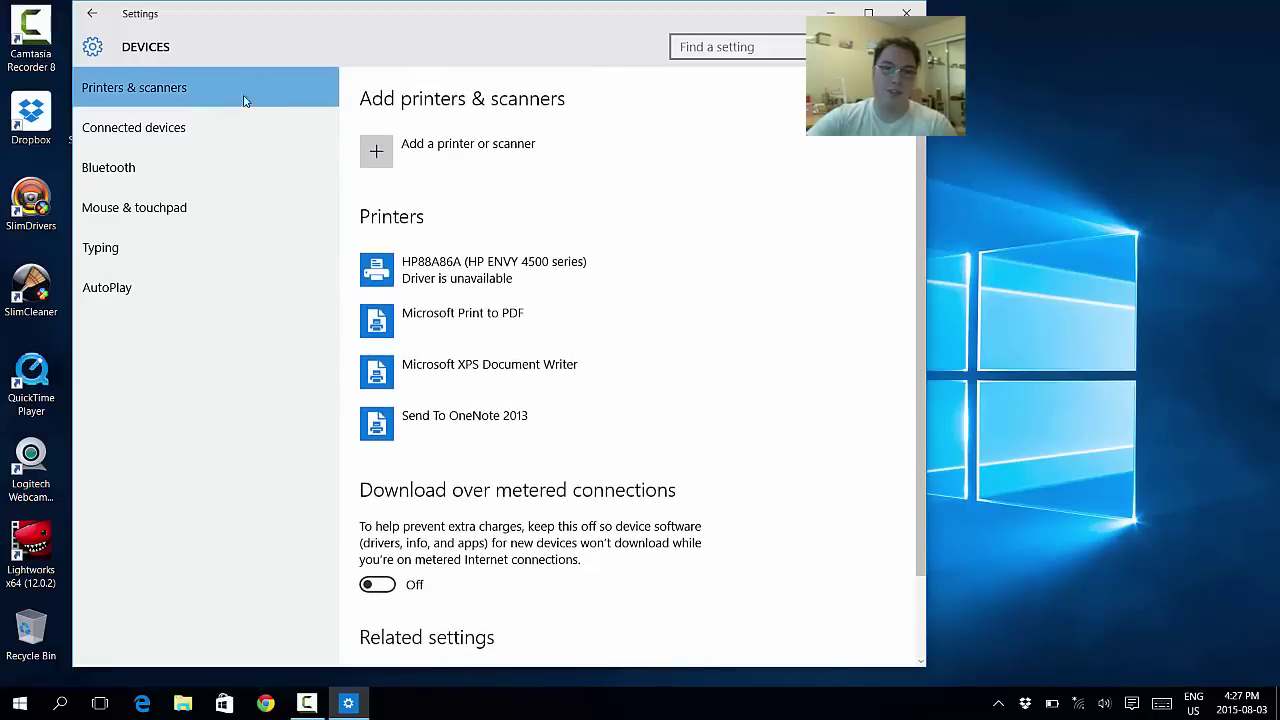
pyautogui.click(169, 130)
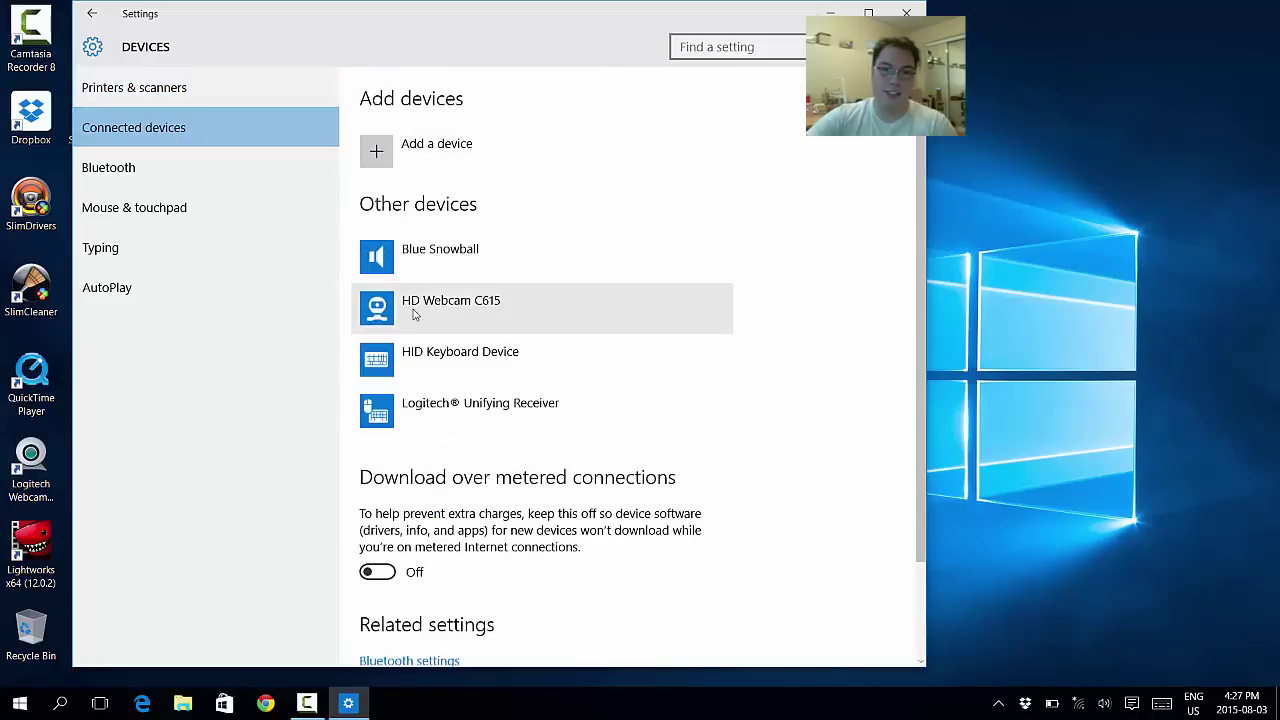
pyautogui.click(187, 168)
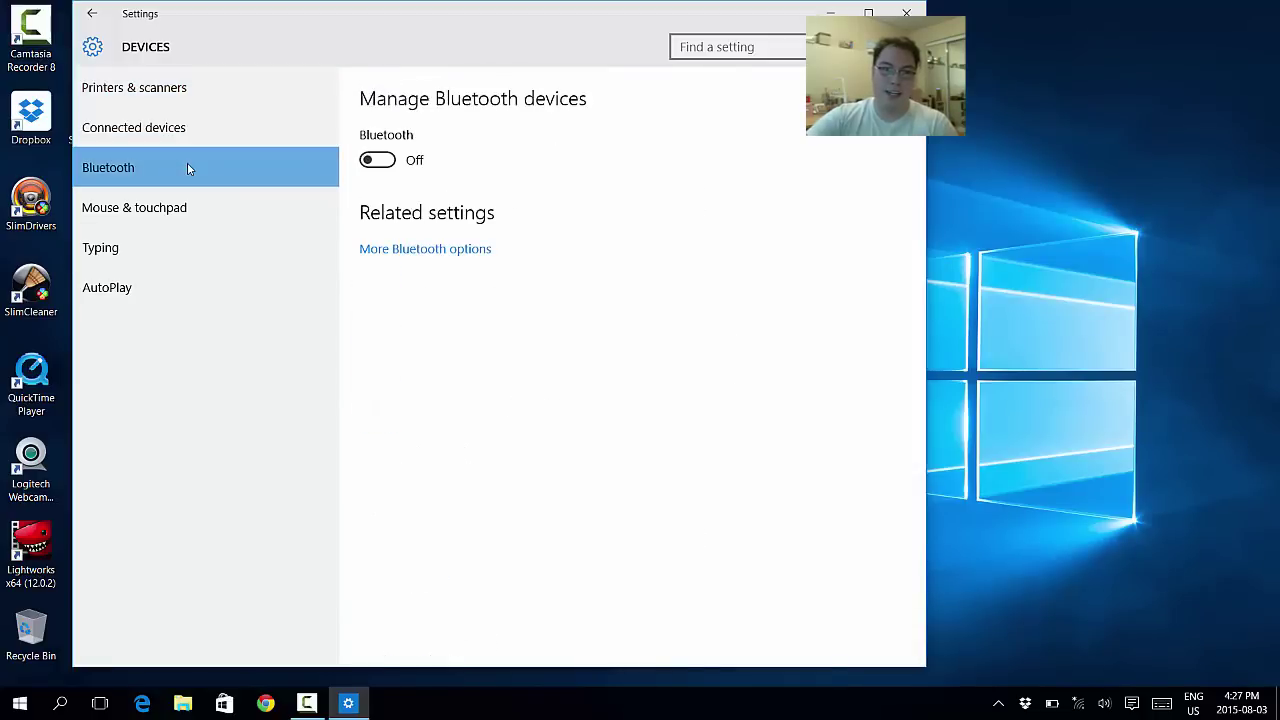
pyautogui.click(183, 208)
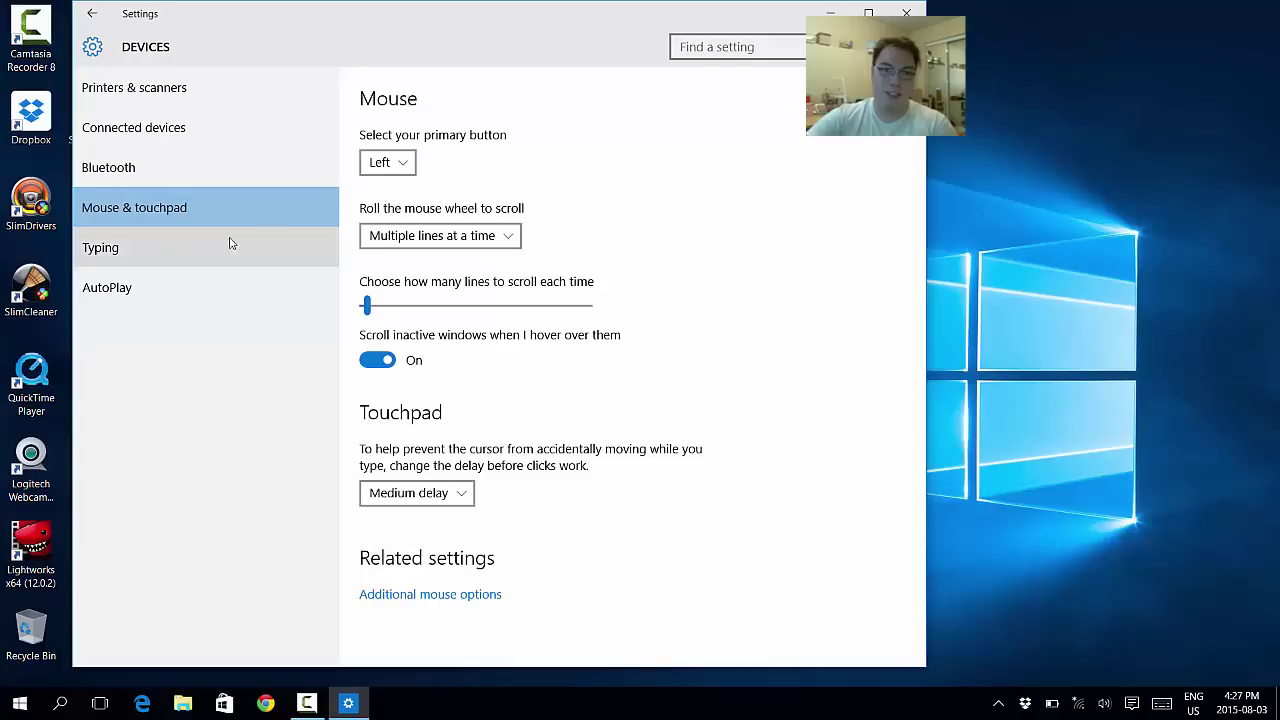
pyautogui.click(215, 248)
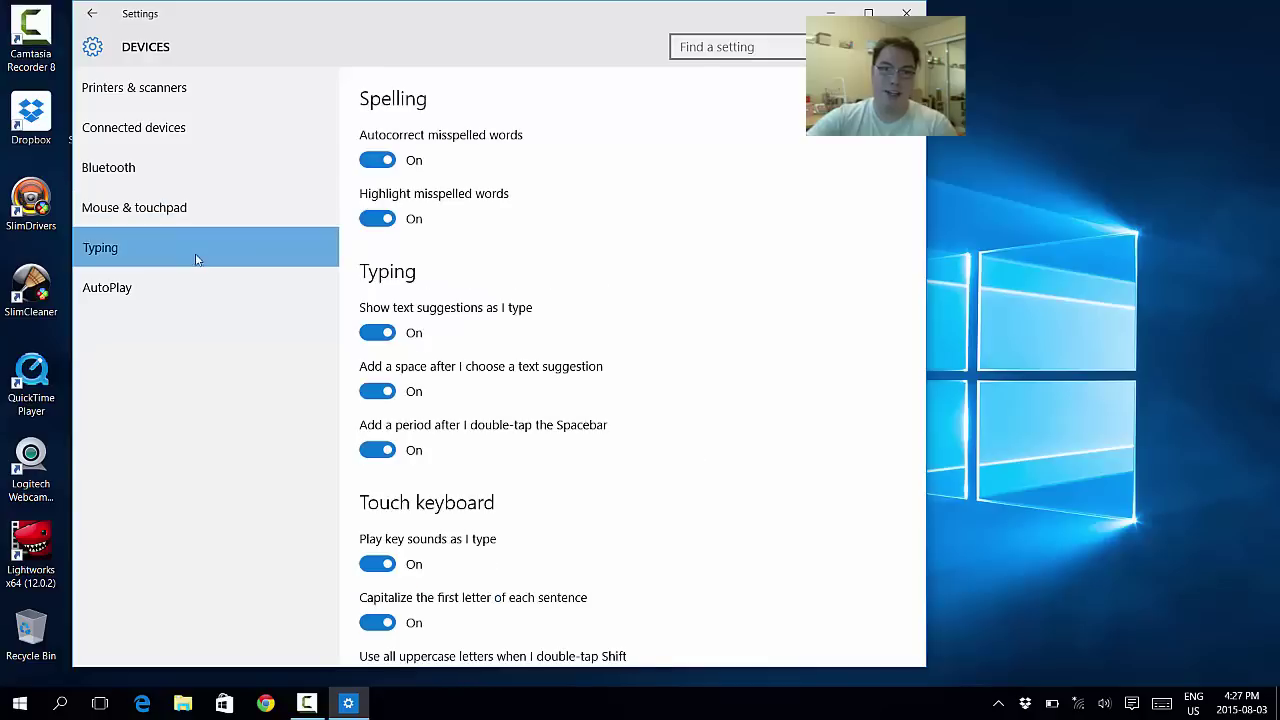
pyautogui.click(126, 290)
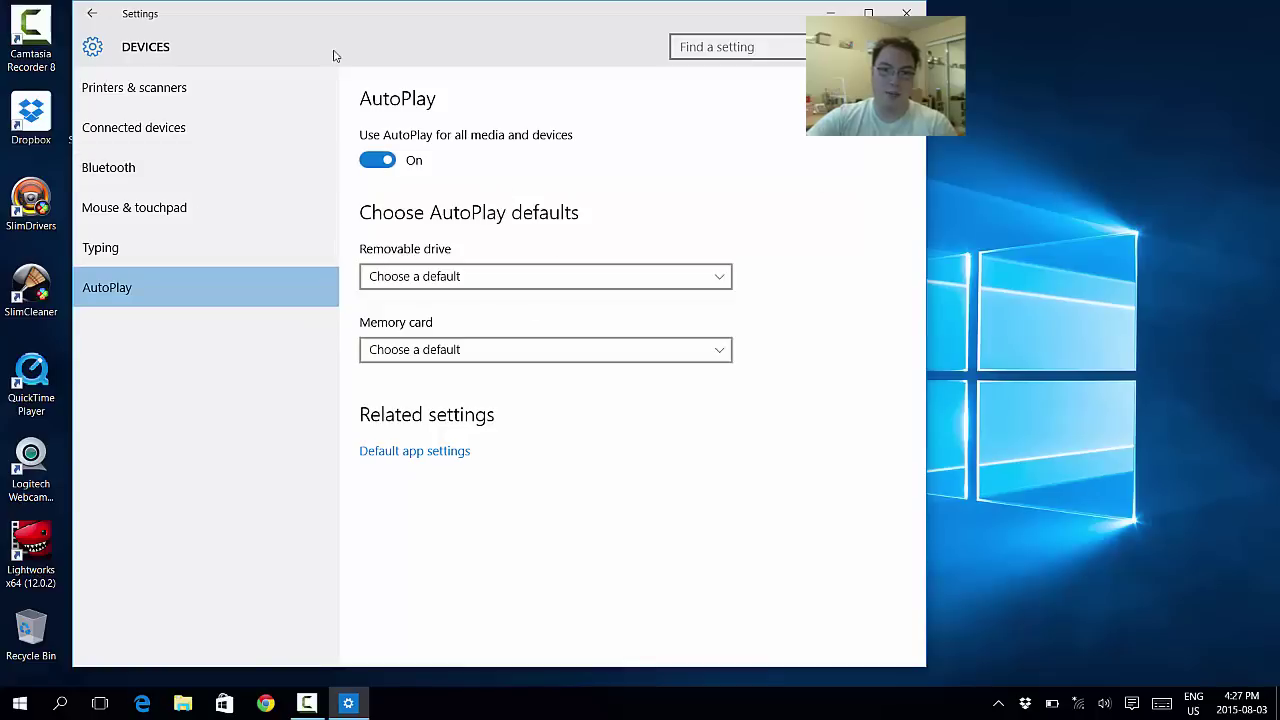
# Step: Close Settings, open the touch keyboard, switch it to the full layout, move it, then close it
pyautogui.click(916, 12)
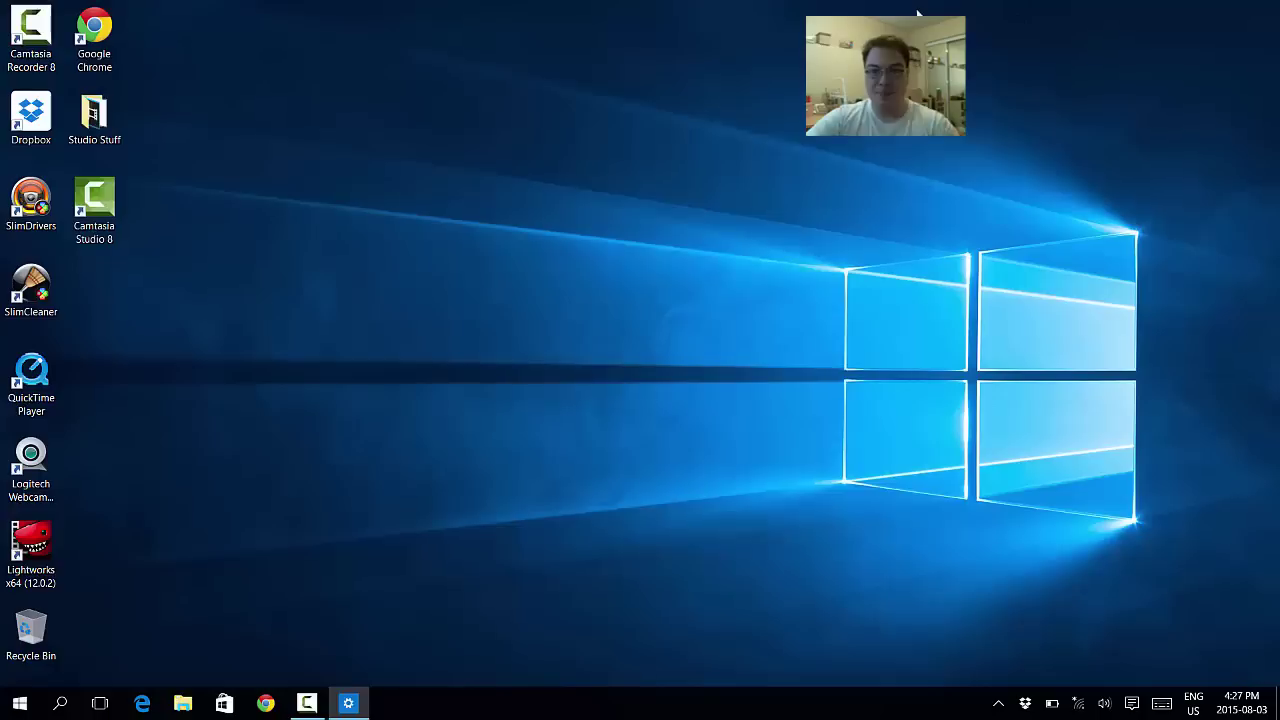
pyautogui.click(1160, 705)
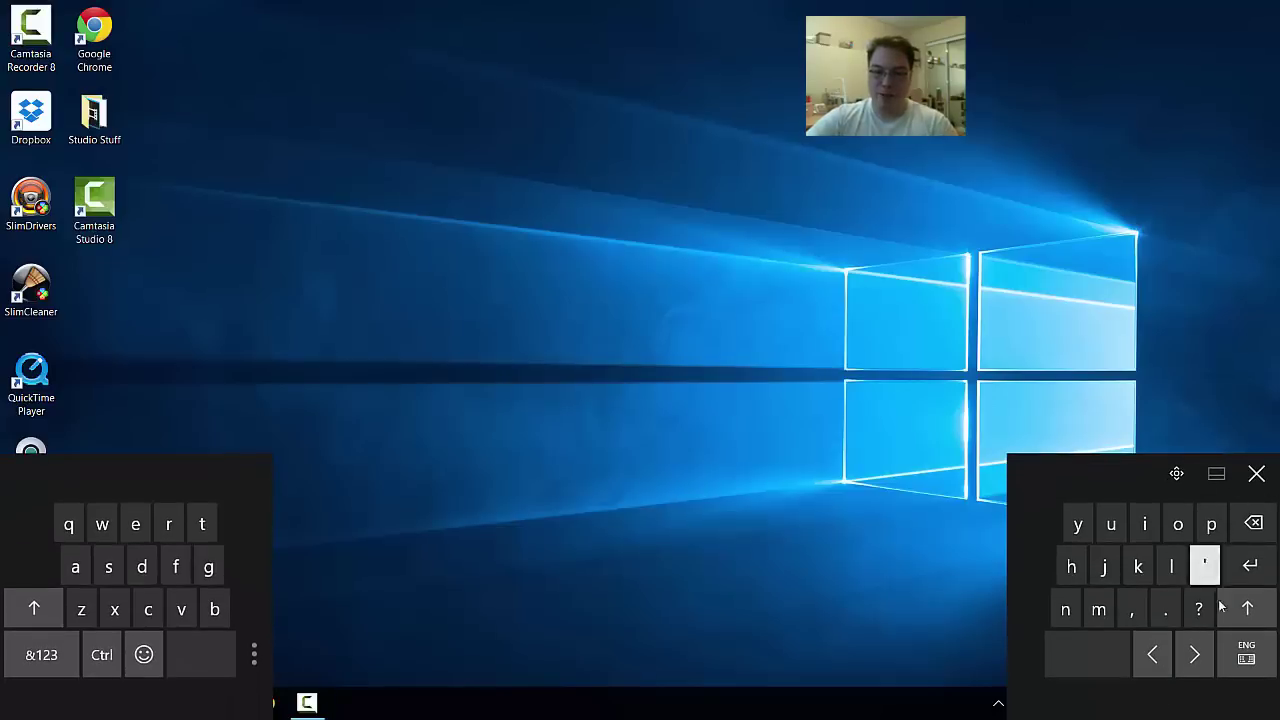
pyautogui.click(1246, 654)
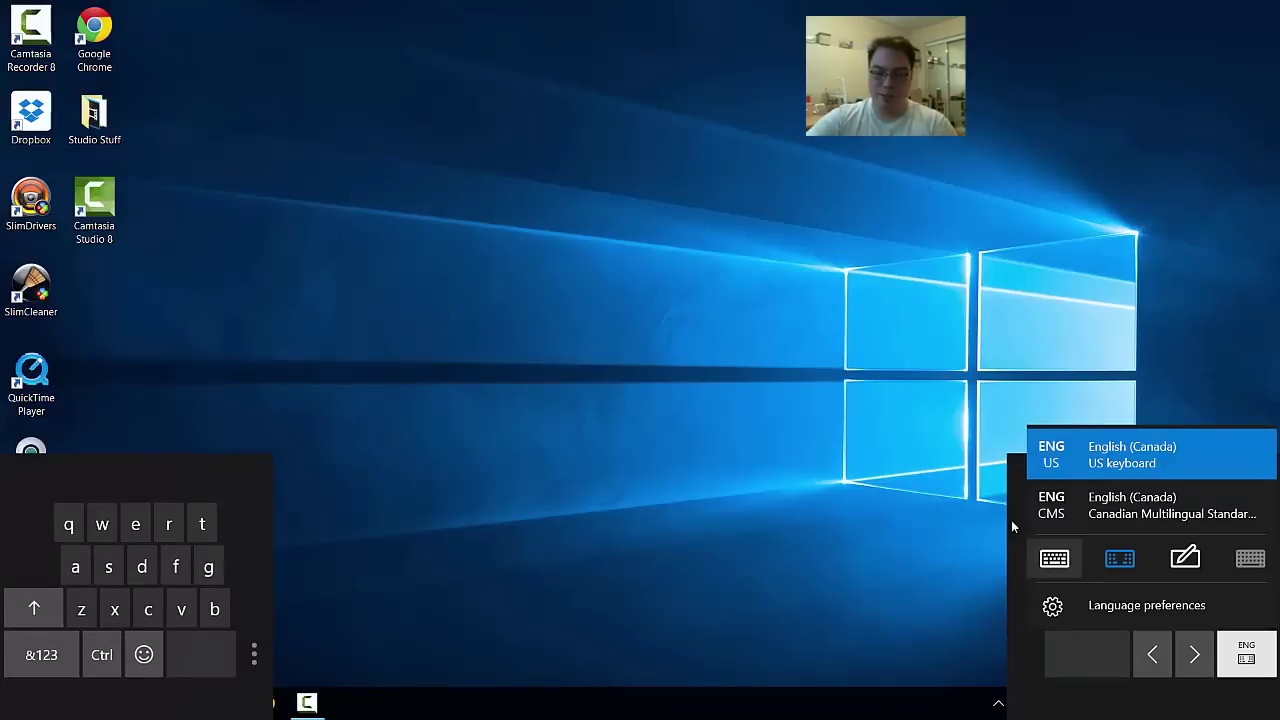
pyautogui.click(1064, 560)
pyautogui.moveTo(640, 402); pyautogui.dragTo(490, 434)
pyautogui.click(975, 443)
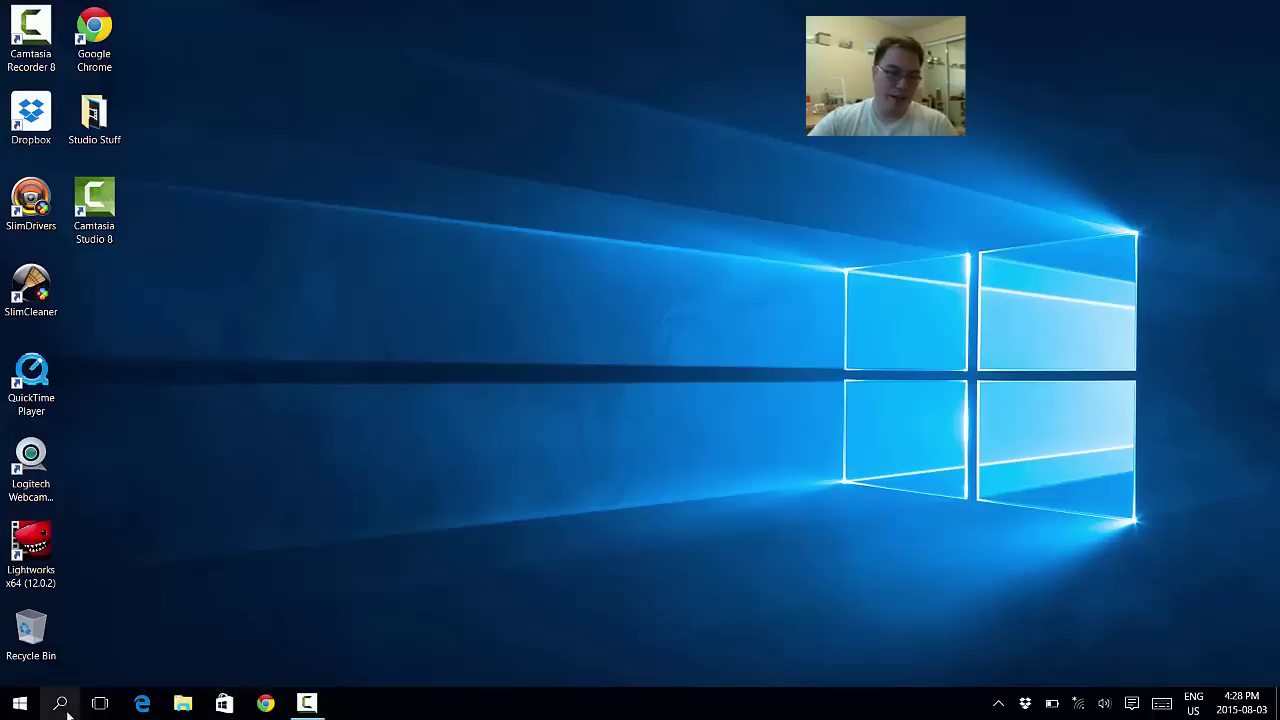
# Step: Glance at Task View, then launch Get Started and go to the Narrator read-aloud tips
pyautogui.click(97, 704)
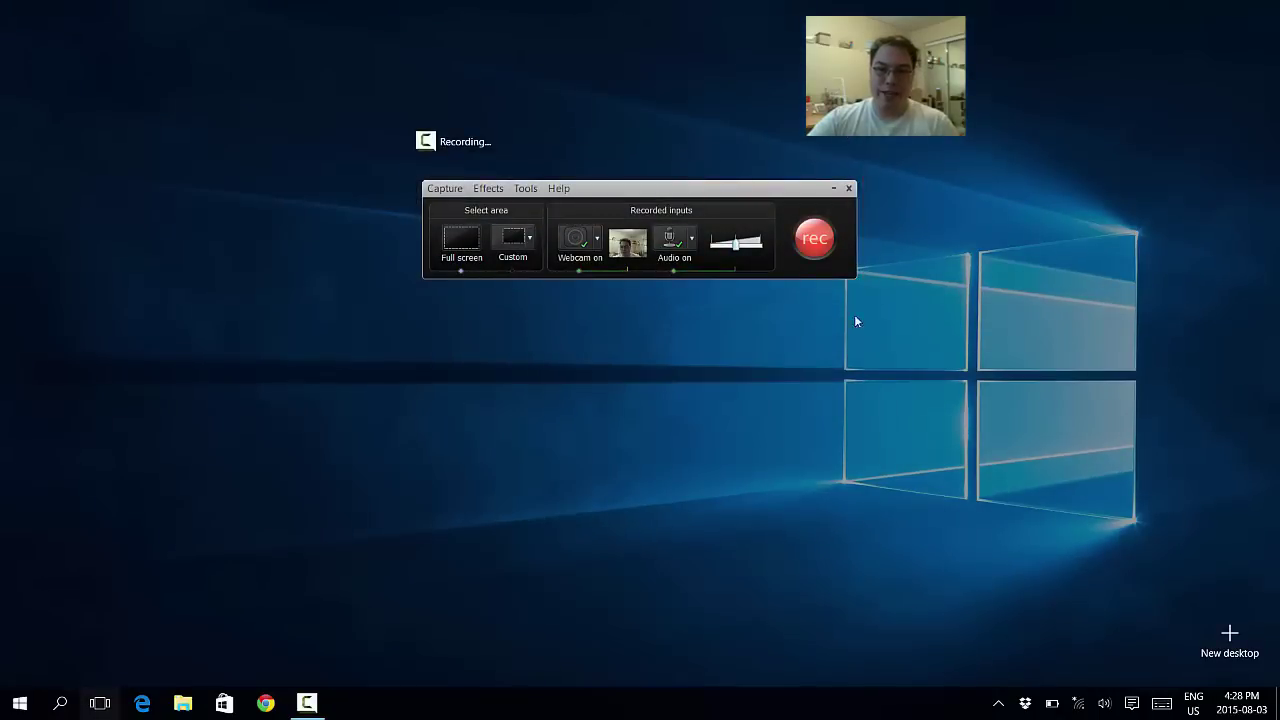
pyautogui.click(99, 703)
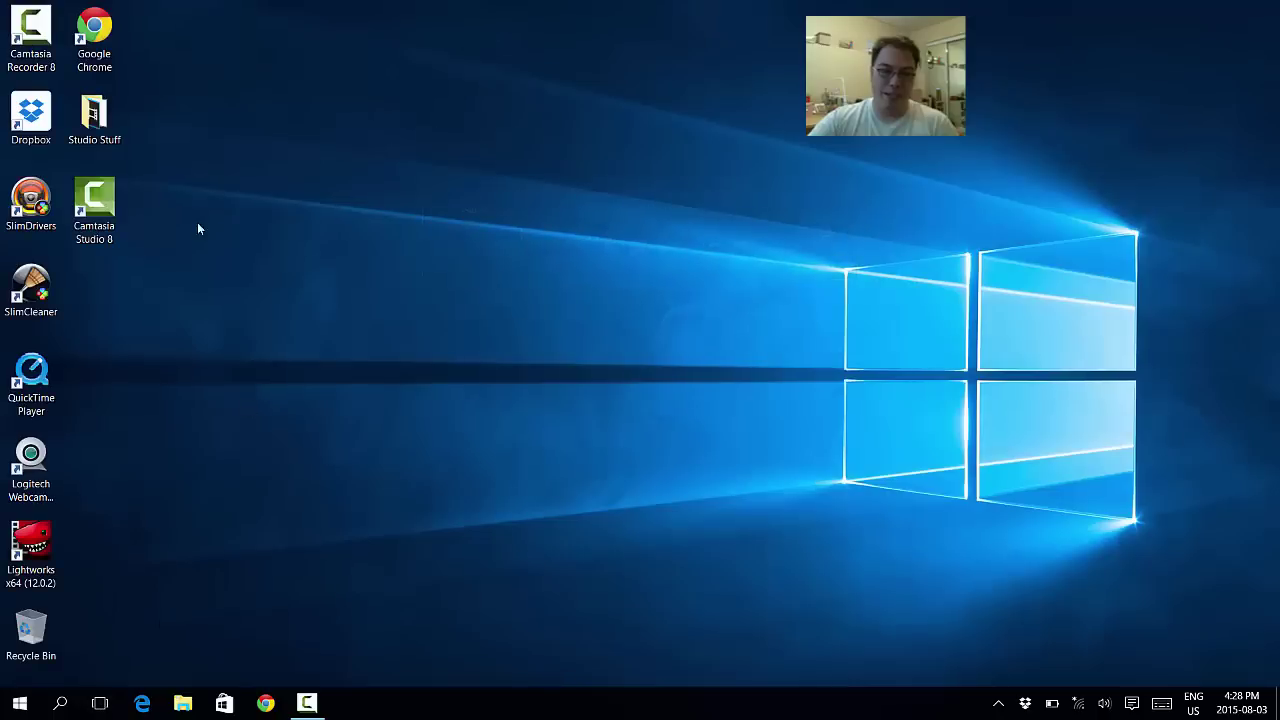
pyautogui.click(19, 703)
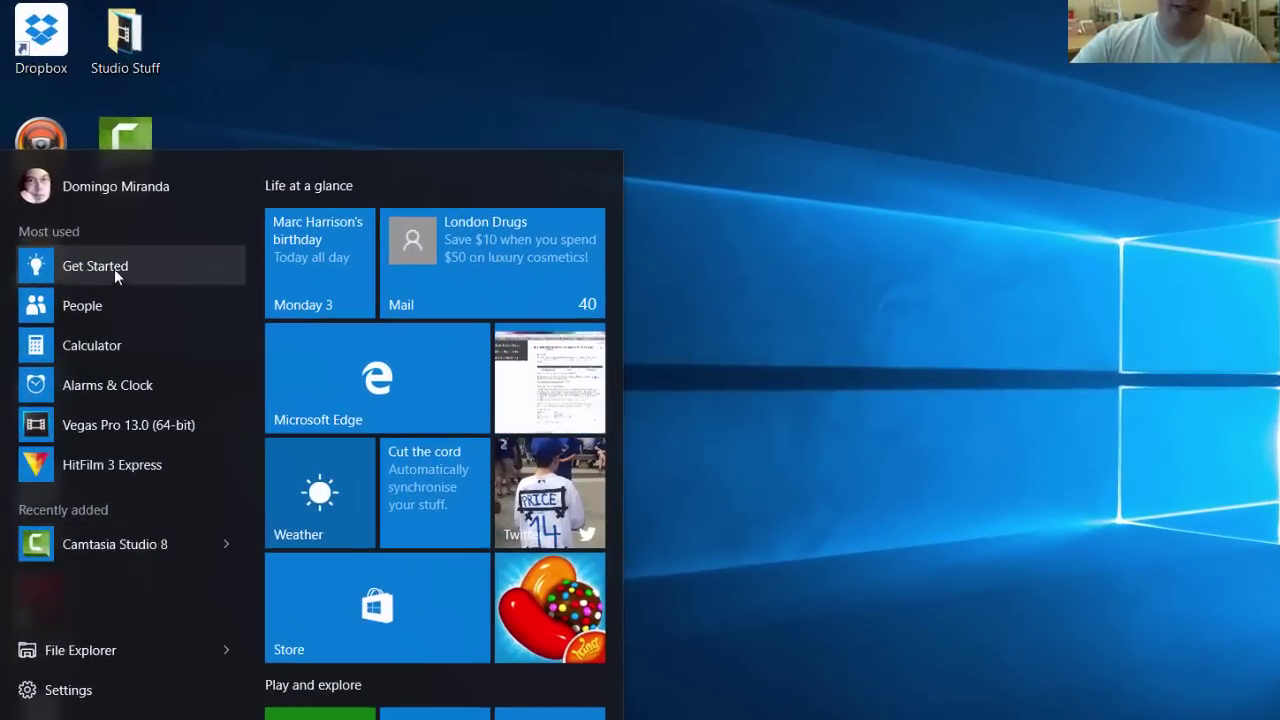
pyautogui.click(114, 269)
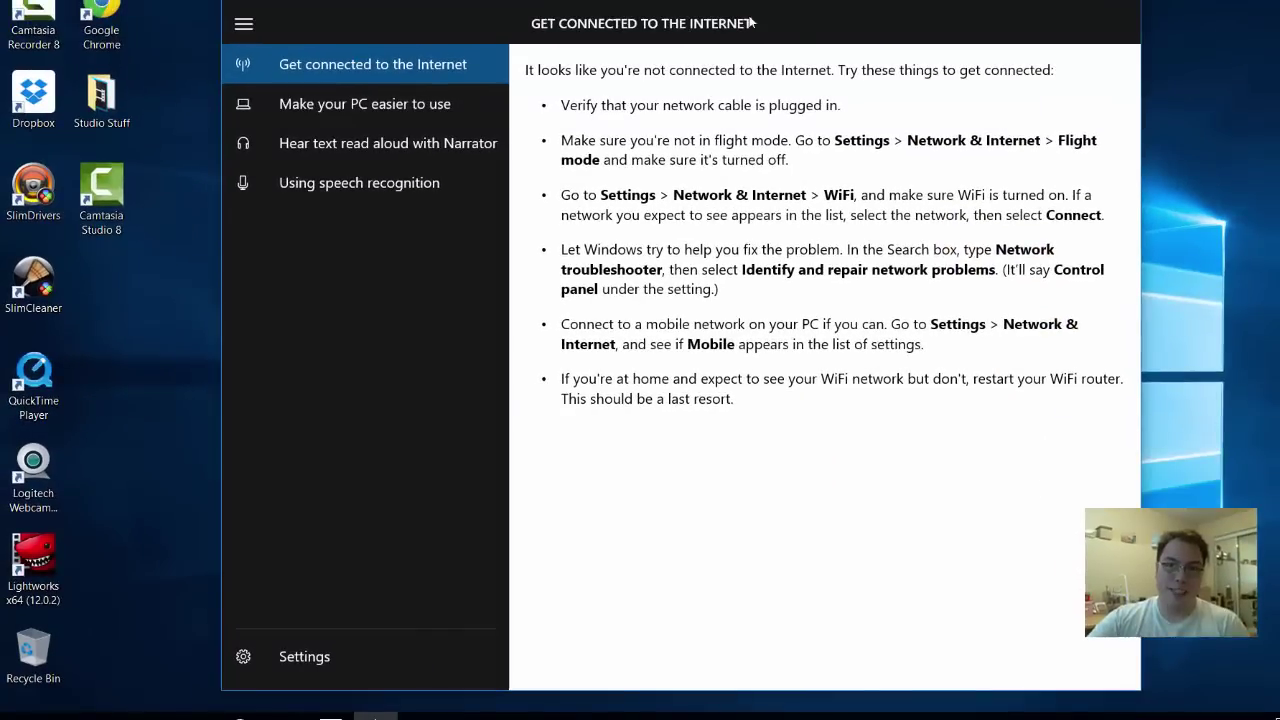
pyautogui.click(445, 108)
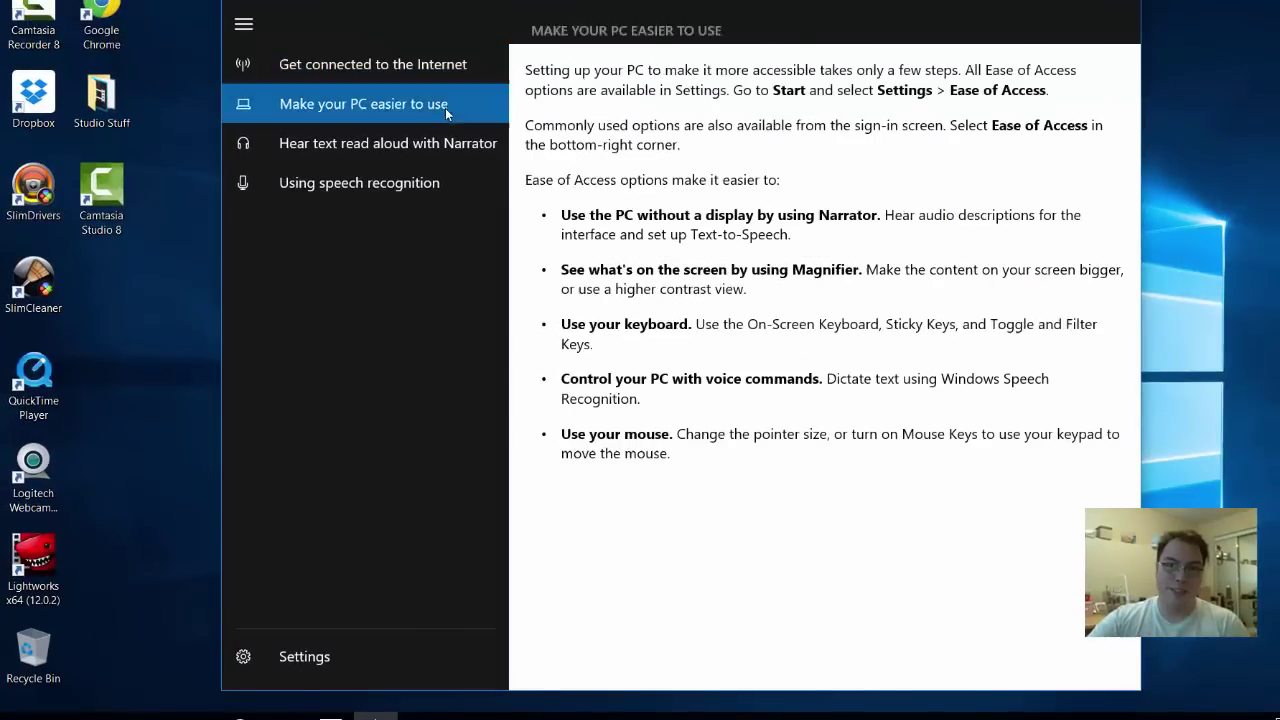
pyautogui.click(412, 149)
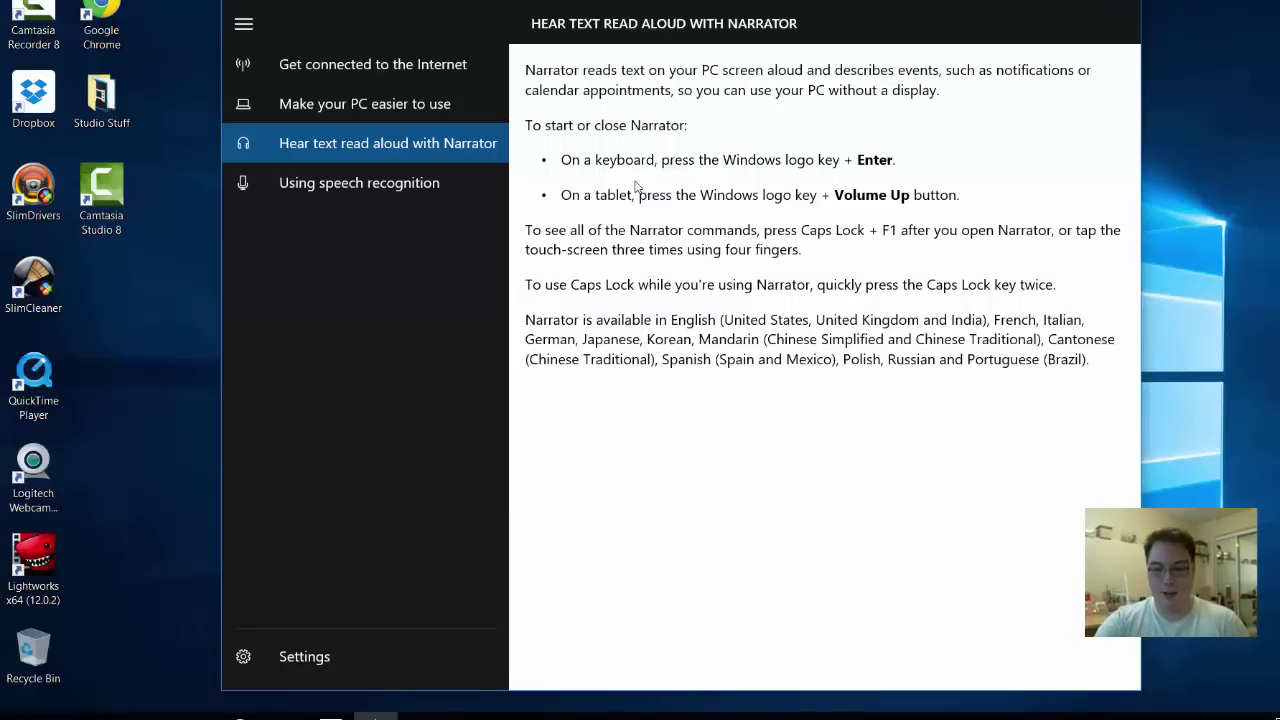
# Step: Start Narrator with Win+Enter, raise the volume, and open the speech recognition tips
pyautogui.press('super+Return')
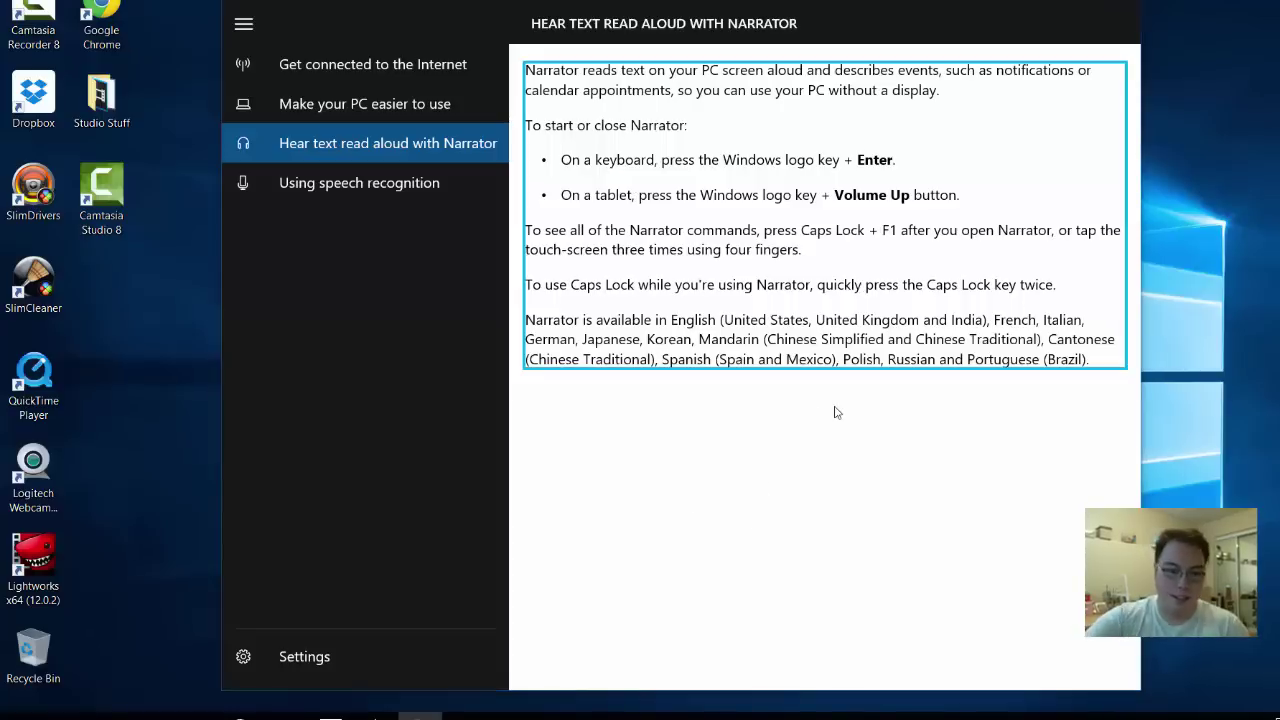
pyautogui.press('XF86AudioRaiseVolume')
pyautogui.press('XF86AudioRaiseVolume')
pyautogui.press('XF86AudioRaiseVolume')
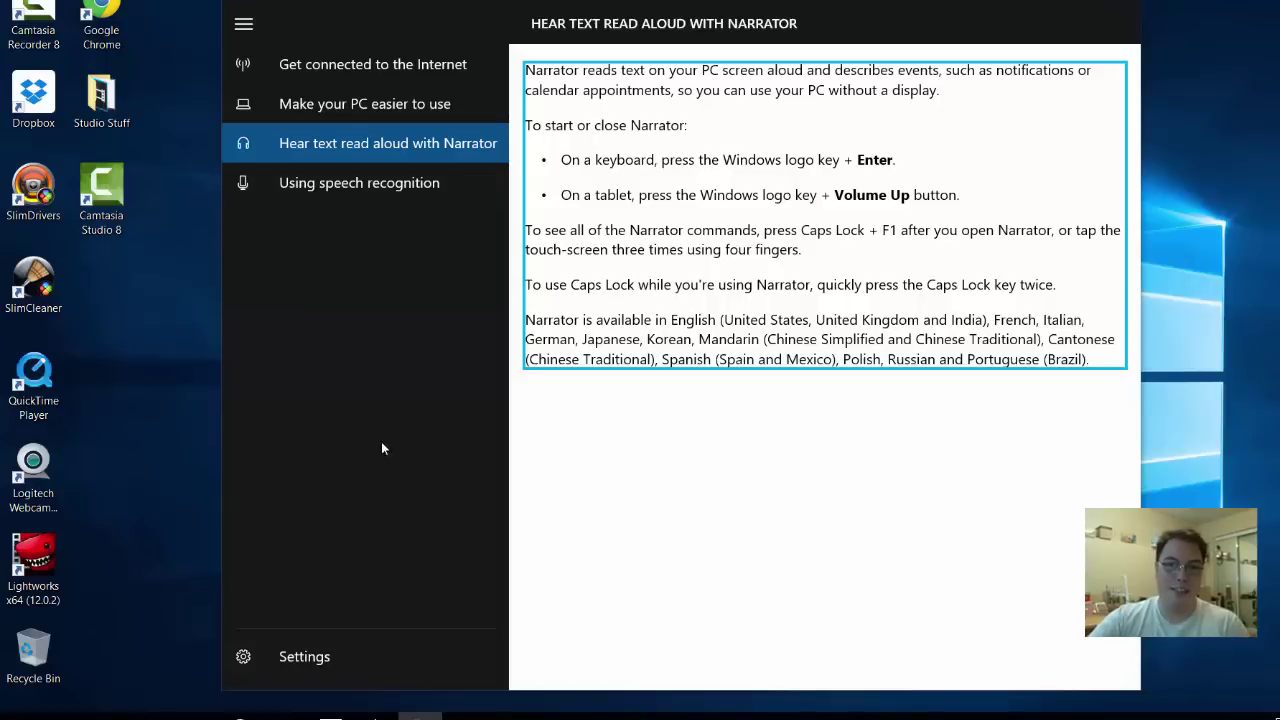
pyautogui.click(367, 189)
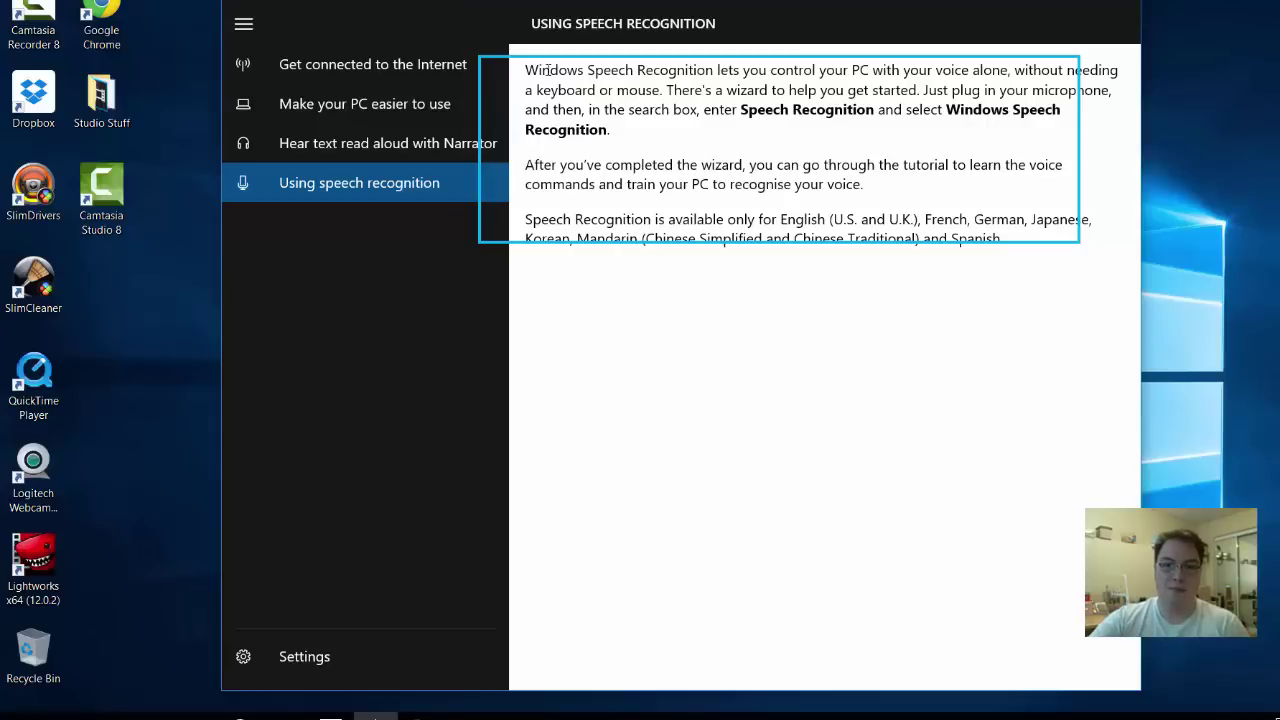
# Step: Select passages of the Using speech recognition article, then close Get Started
pyautogui.moveTo(548, 70); pyautogui.dragTo(850, 78)
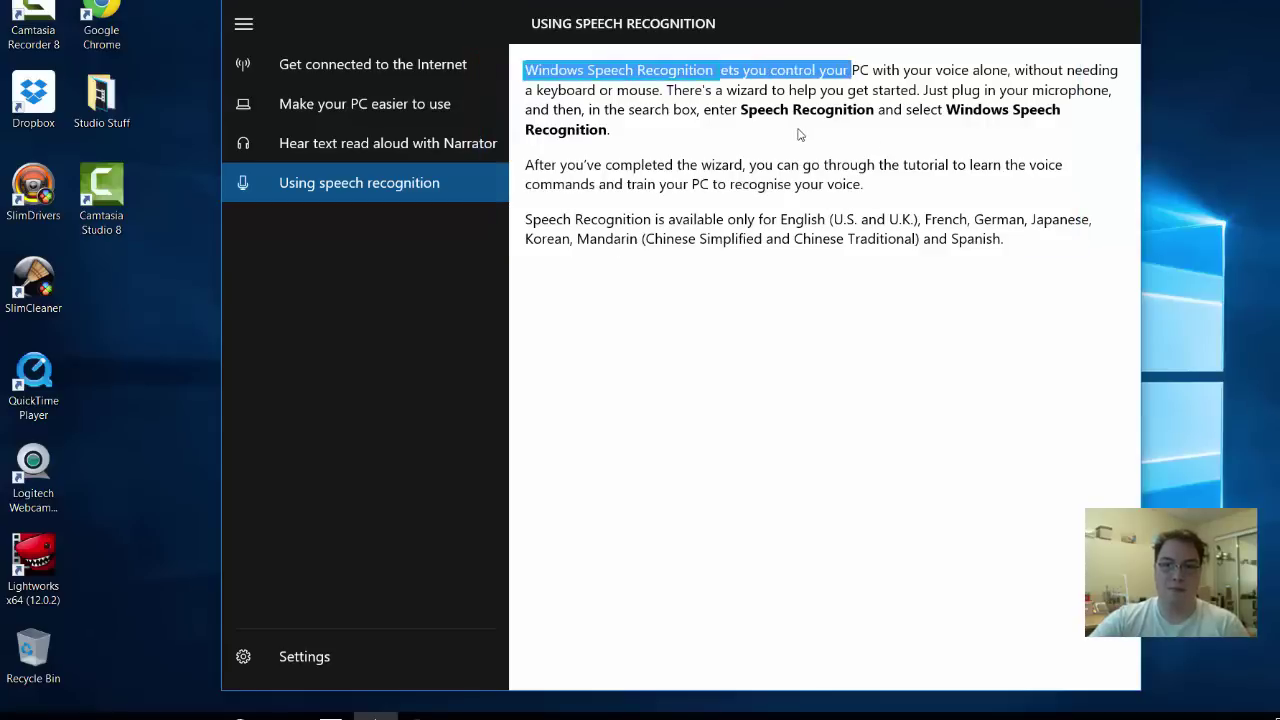
pyautogui.click(825, 150)
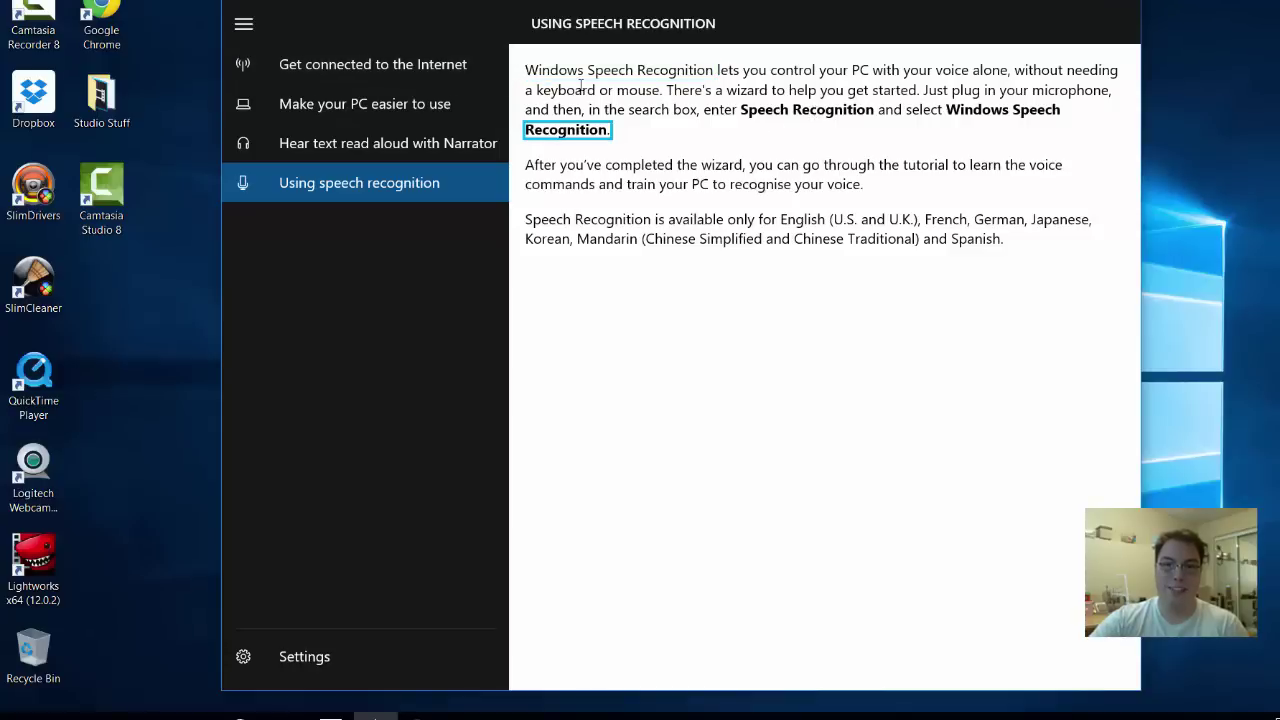
pyautogui.moveTo(527, 70); pyautogui.dragTo(1031, 333)
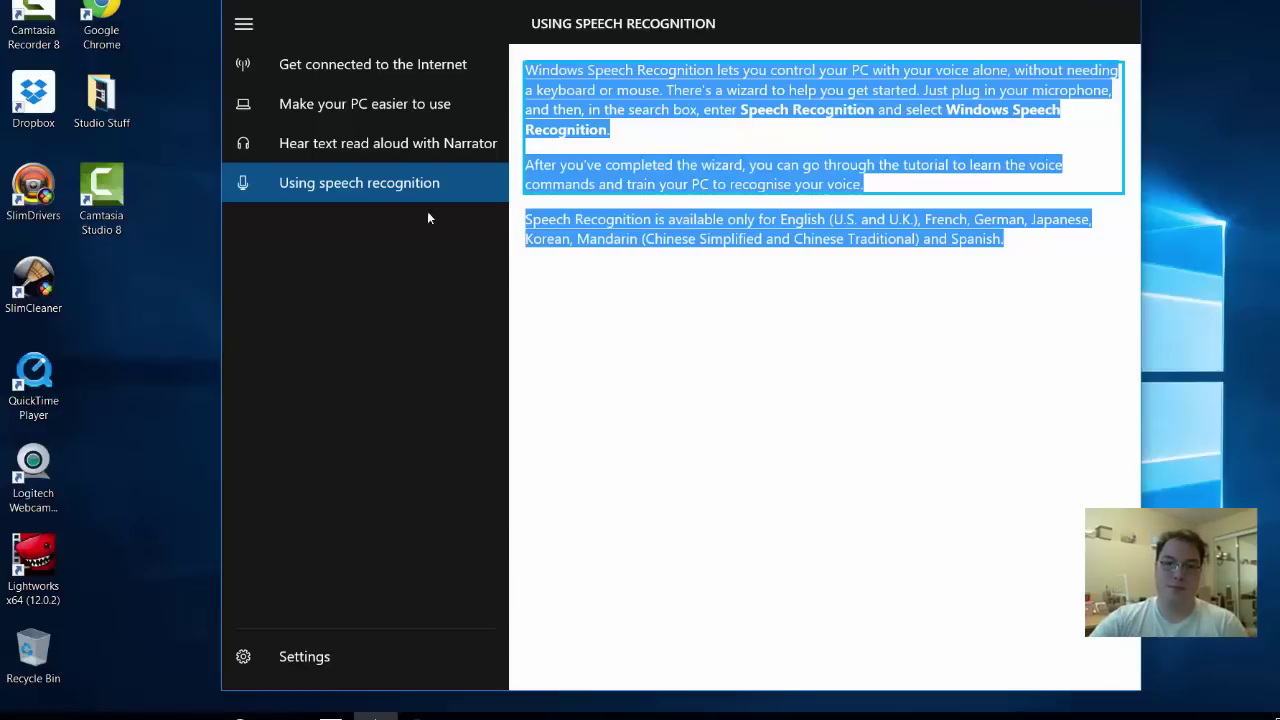
pyautogui.click(471, 258)
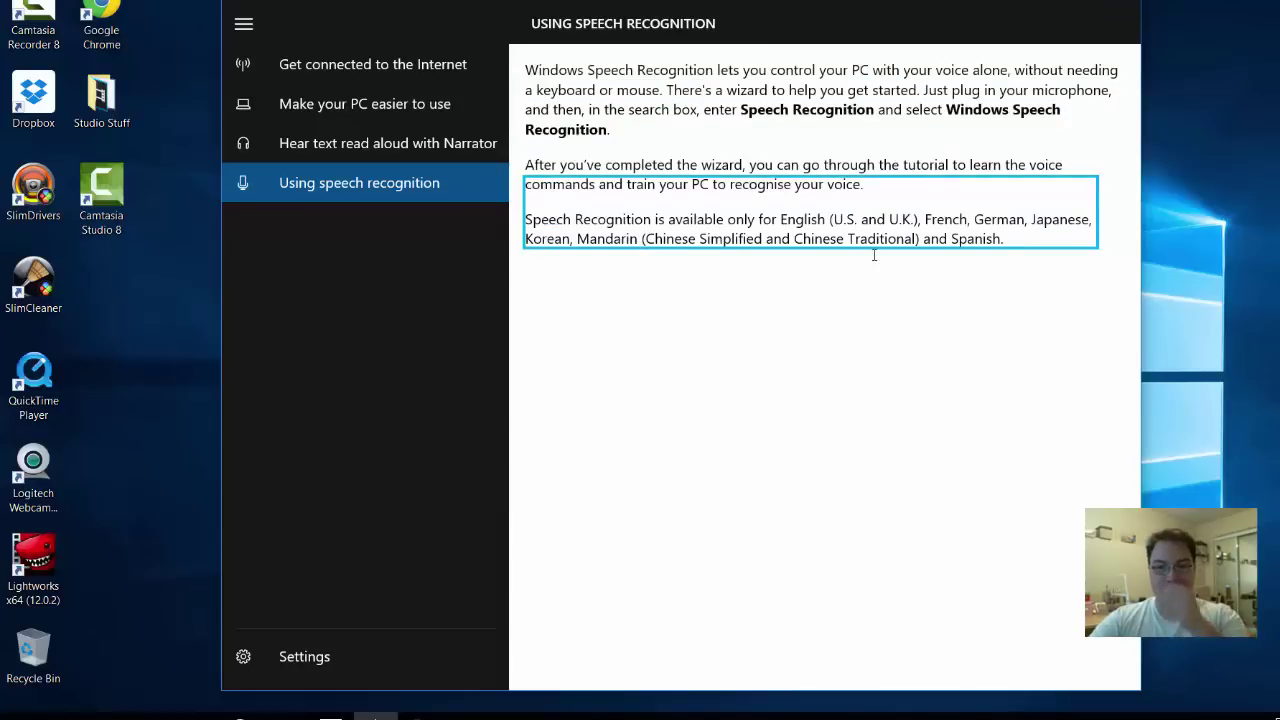
pyautogui.click(1120, 3)
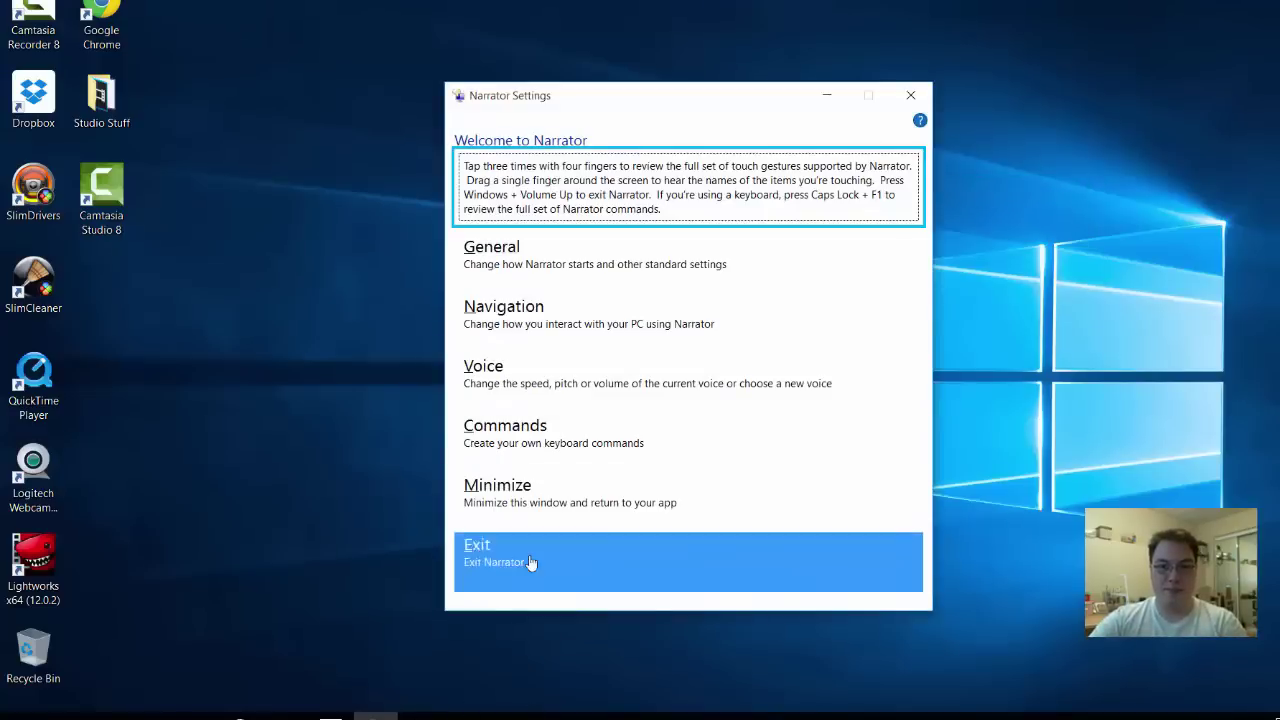
# Step: Exit Narrator from its Narrator Settings window
pyautogui.click(529, 561)
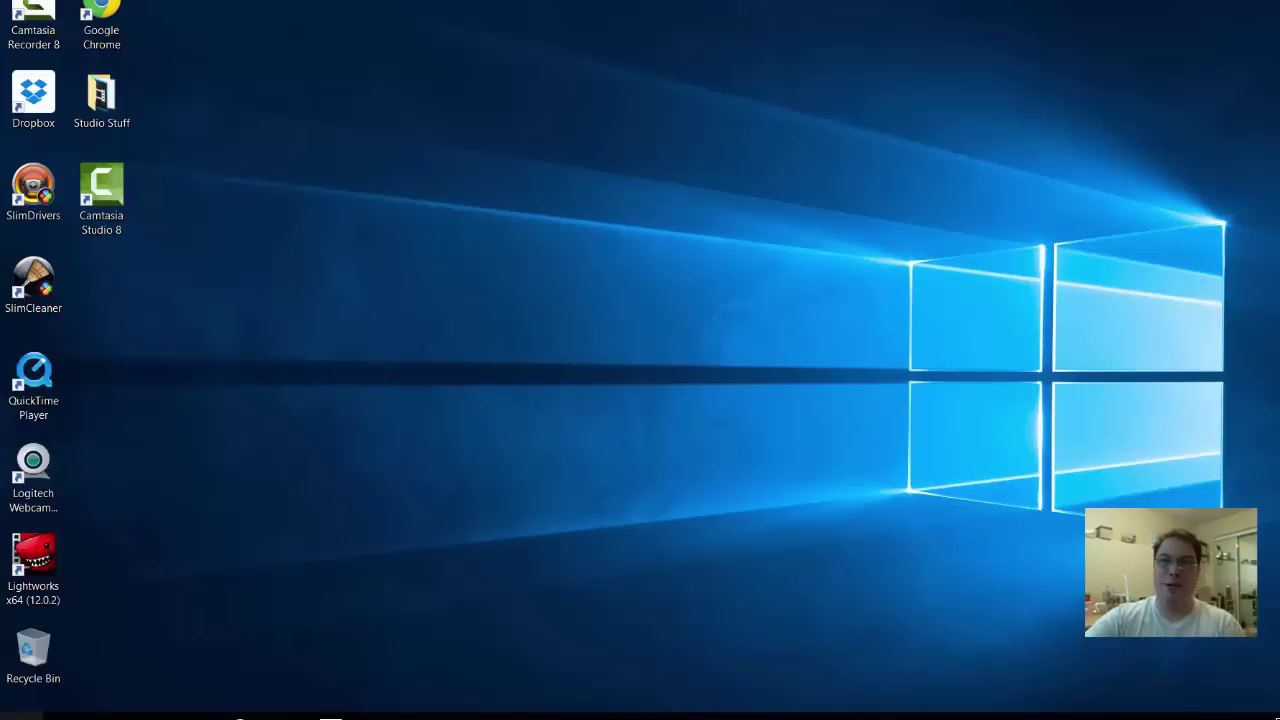
# Step: Open File Explorer from the Start menu and maximize its window
pyautogui.click(20, 715)
pyautogui.click(113, 598)
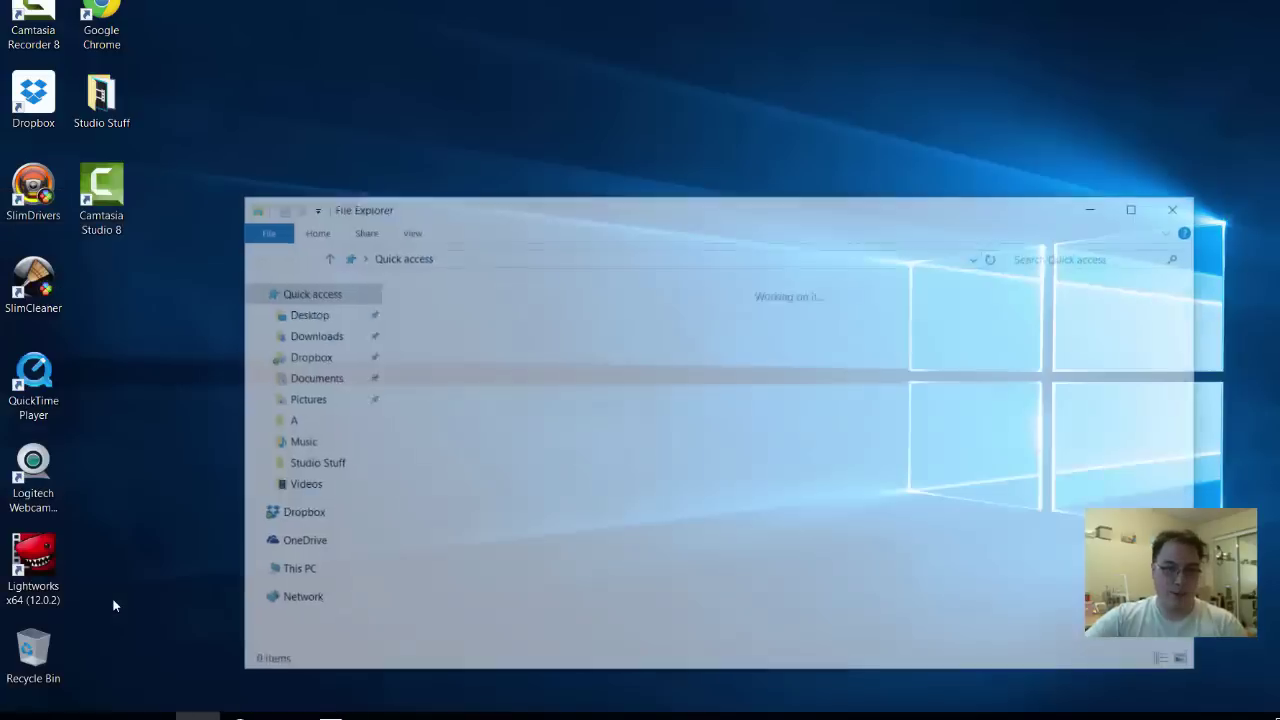
pyautogui.click(1139, 206)
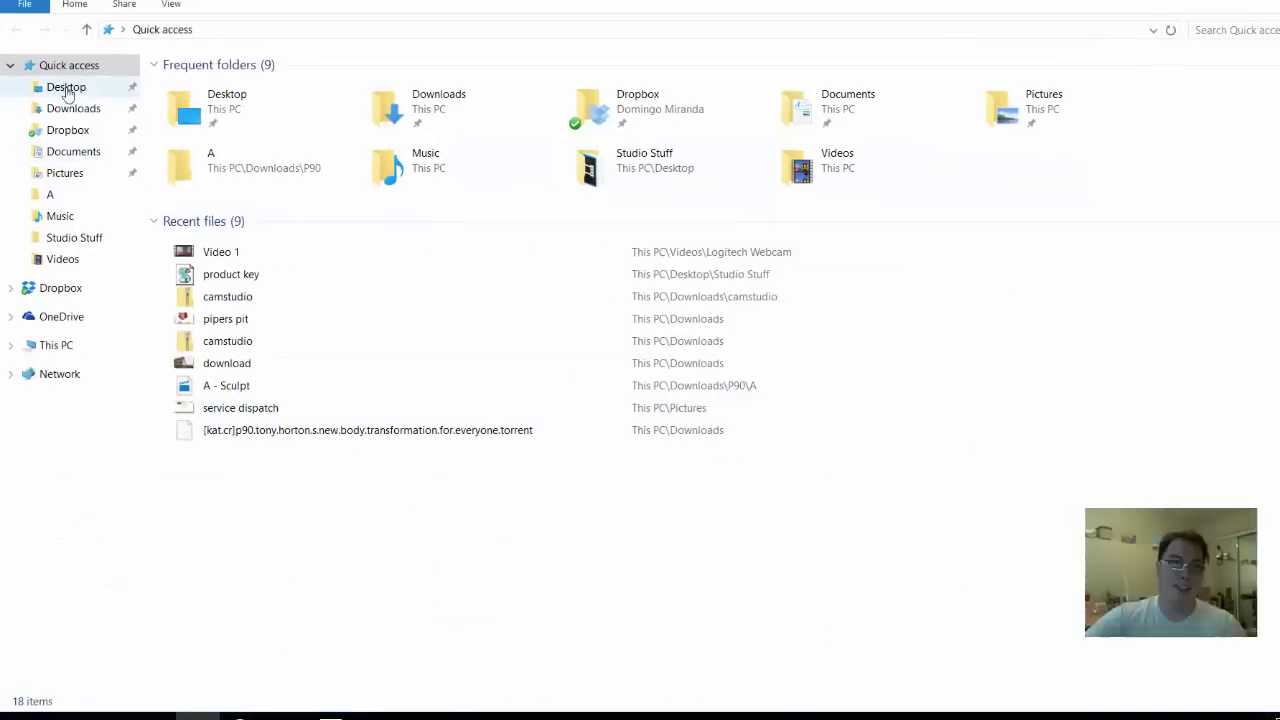
# Step: Browse Music and Downloads, preview an image from Downloads, then close Photos and show the desktop
pyautogui.click(80, 218)
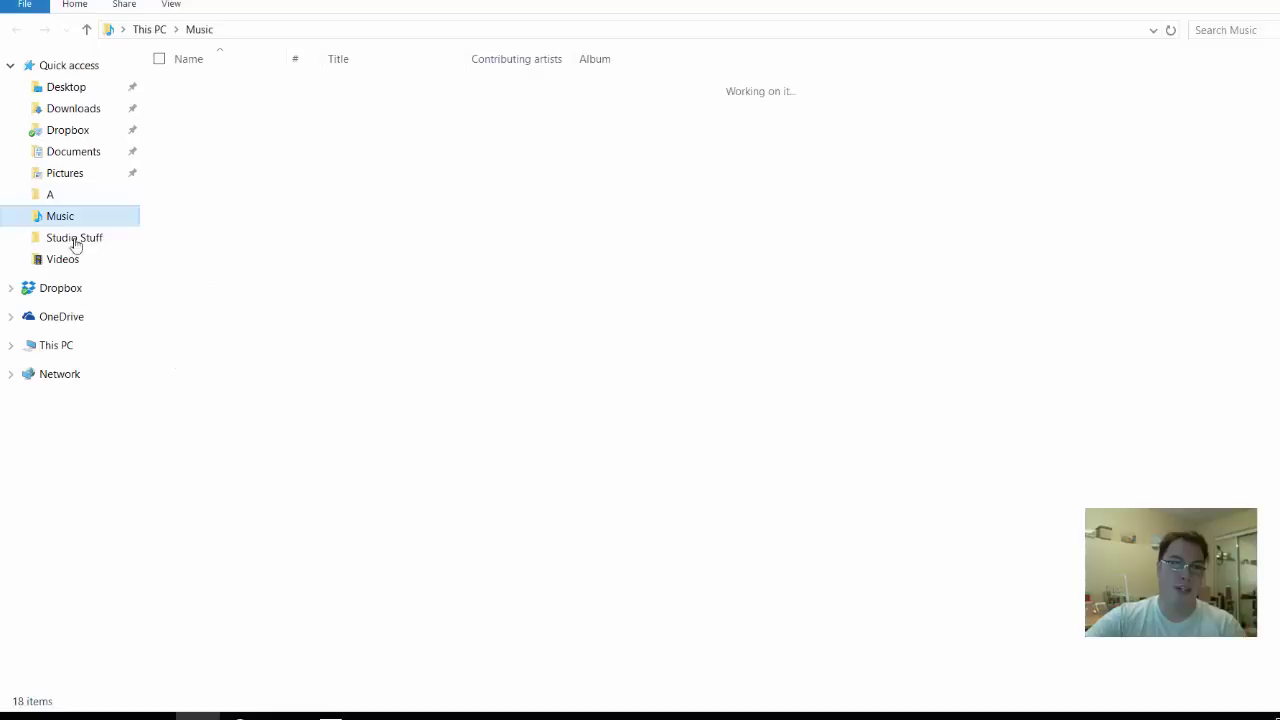
pyautogui.click(73, 108)
pyautogui.doubleClick(505, 245)
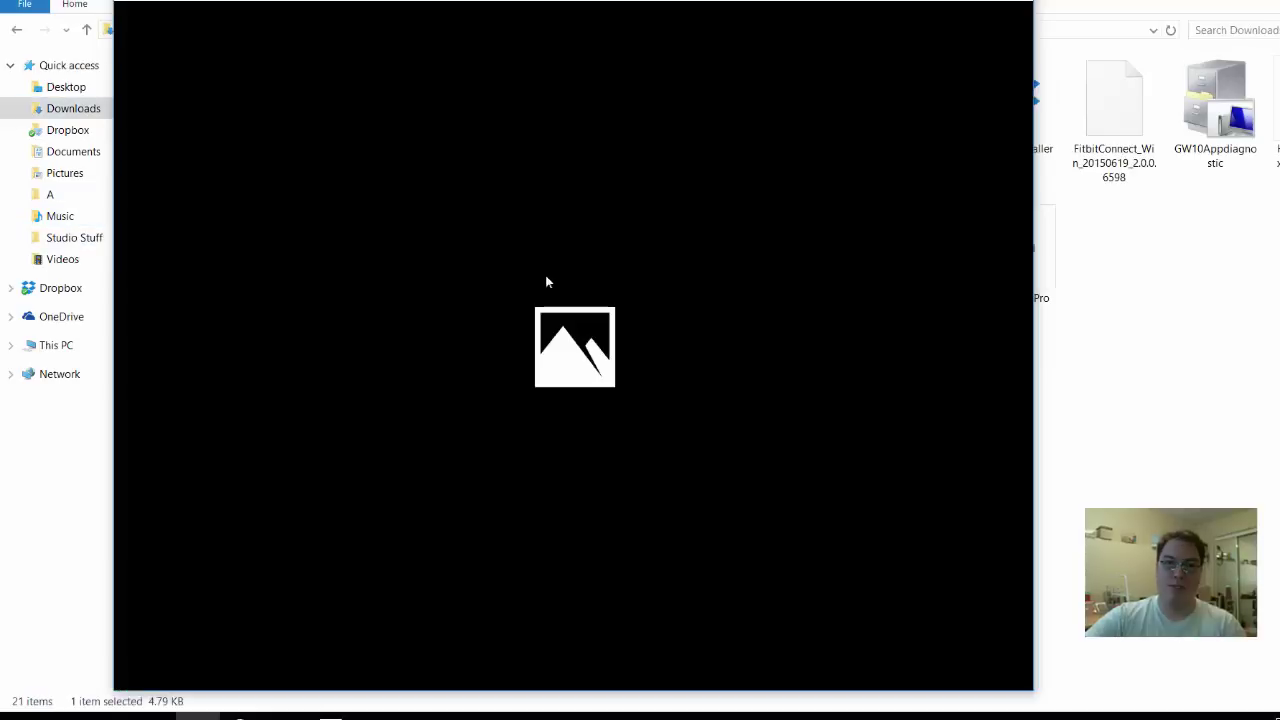
pyautogui.click(1012, 15)
pyautogui.press('super+d')
# Step: View Windows Update under Update & security (updates downloading at 2%), then close Settings
pyautogui.click(22, 715)
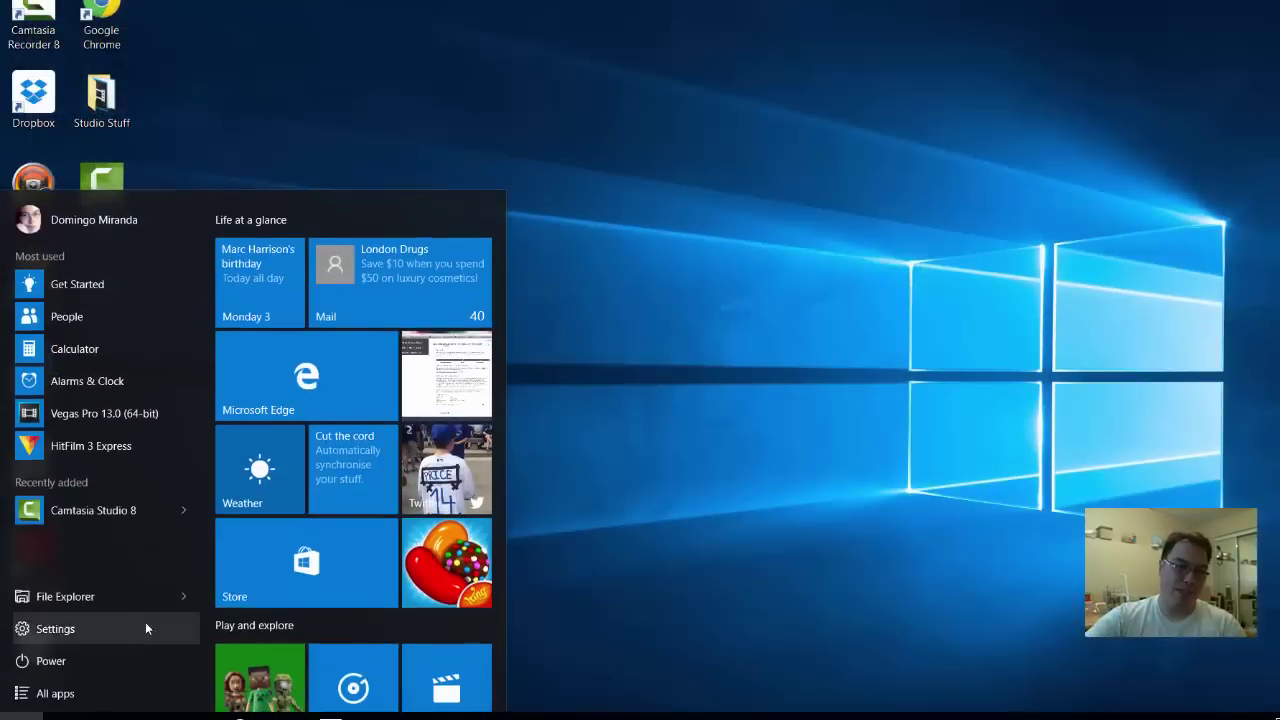
pyautogui.click(49, 634)
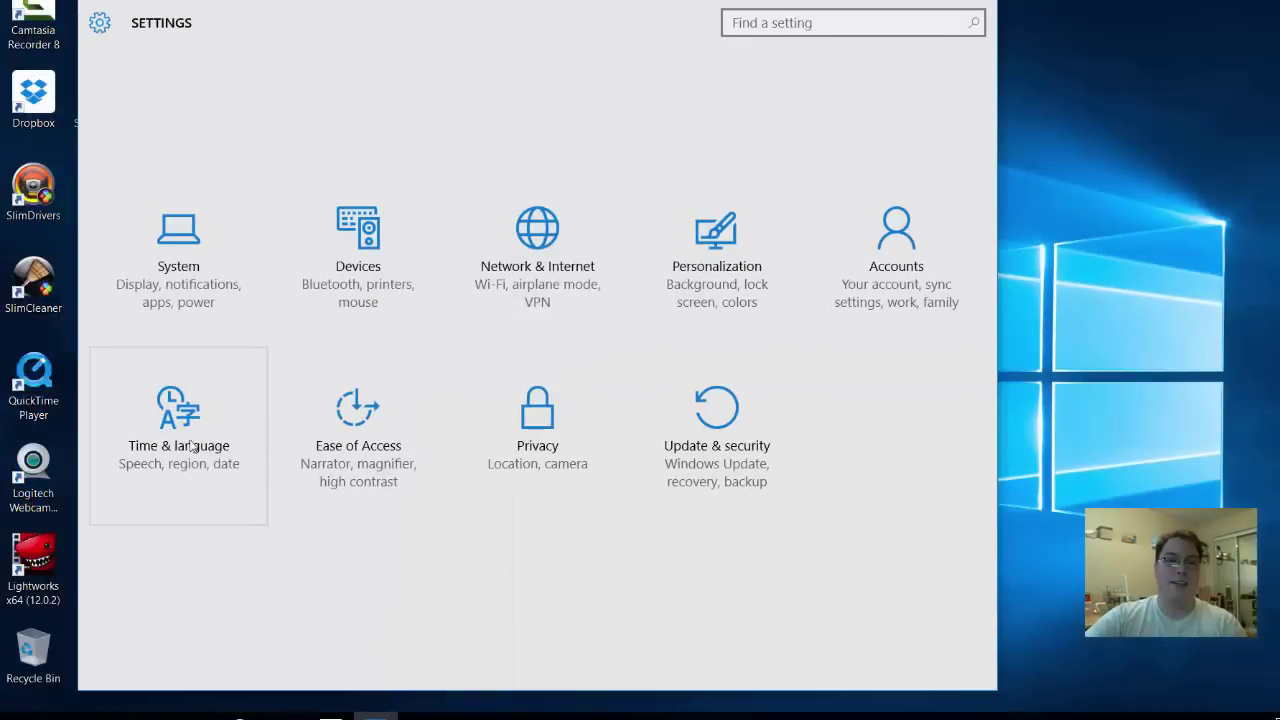
pyautogui.click(726, 421)
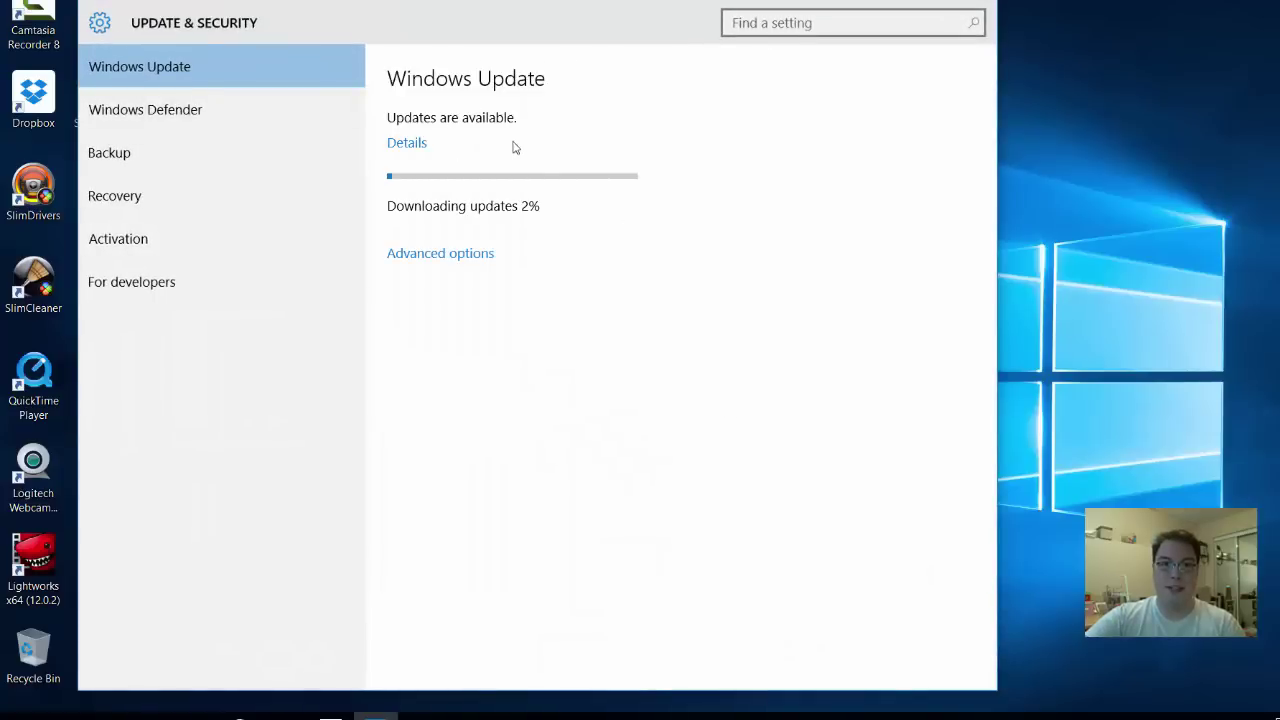
pyautogui.click(970, 2)
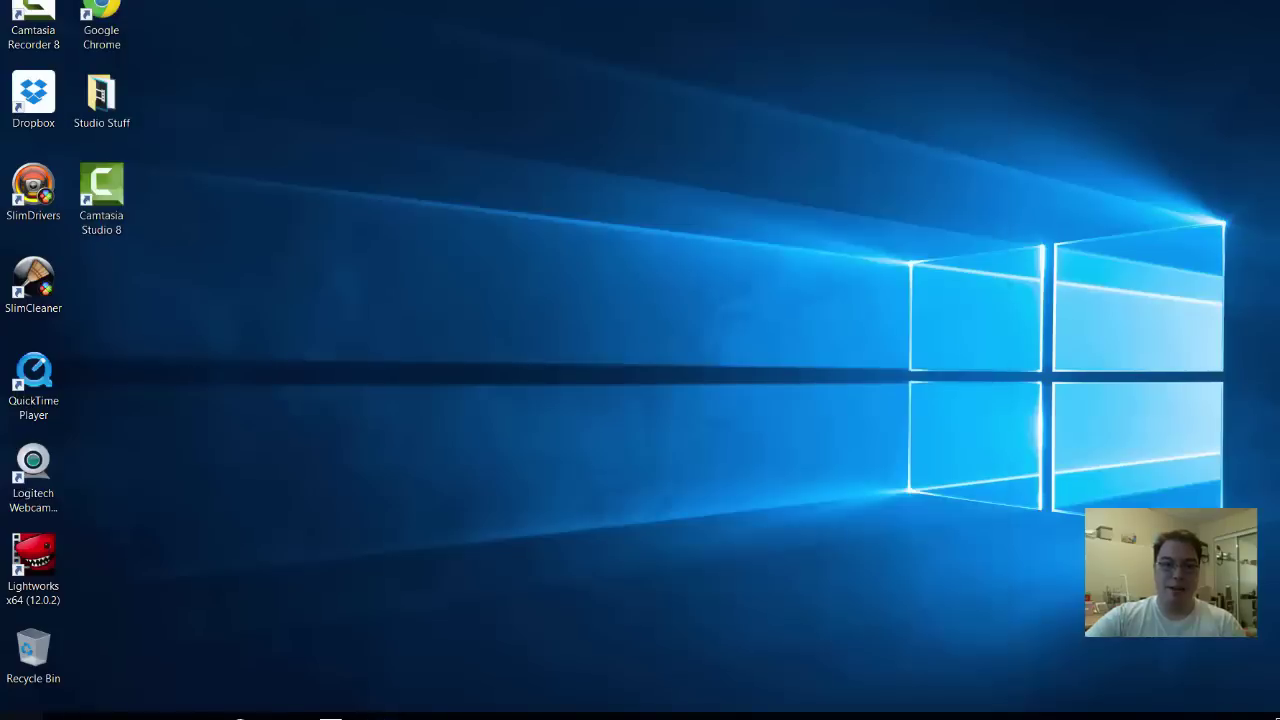
# Step: Search the PC for 'Windows Live Movie Maker' and dismiss the empty results
pyautogui.press('super')
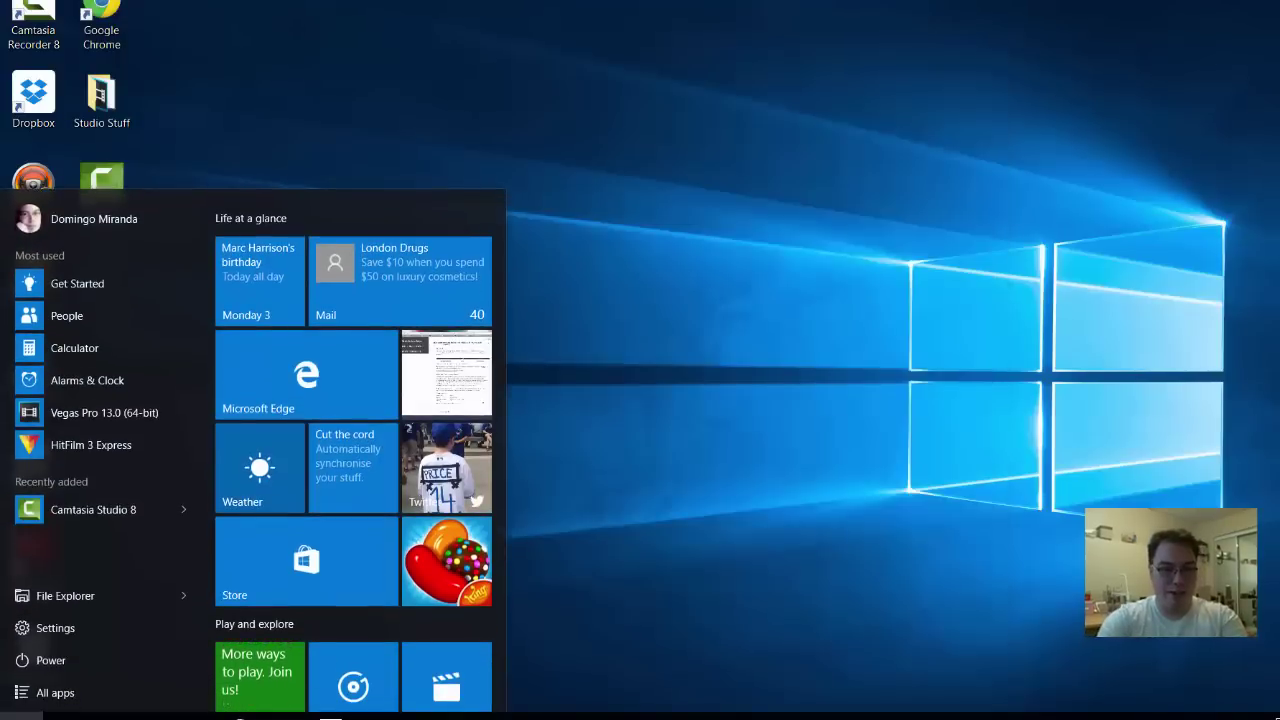
pyautogui.write('movie maker')
pyautogui.press('BackSpace')
pyautogui.press('BackSpace')
pyautogui.press('BackSpace')
pyautogui.press('BackSpace')
pyautogui.press('BackSpace')
pyautogui.press('BackSpace')
pyautogui.press('BackSpace')
pyautogui.press('BackSpace')
pyautogui.press('BackSpace')
pyautogui.press('BackSpace')
pyautogui.press('BackSpace')
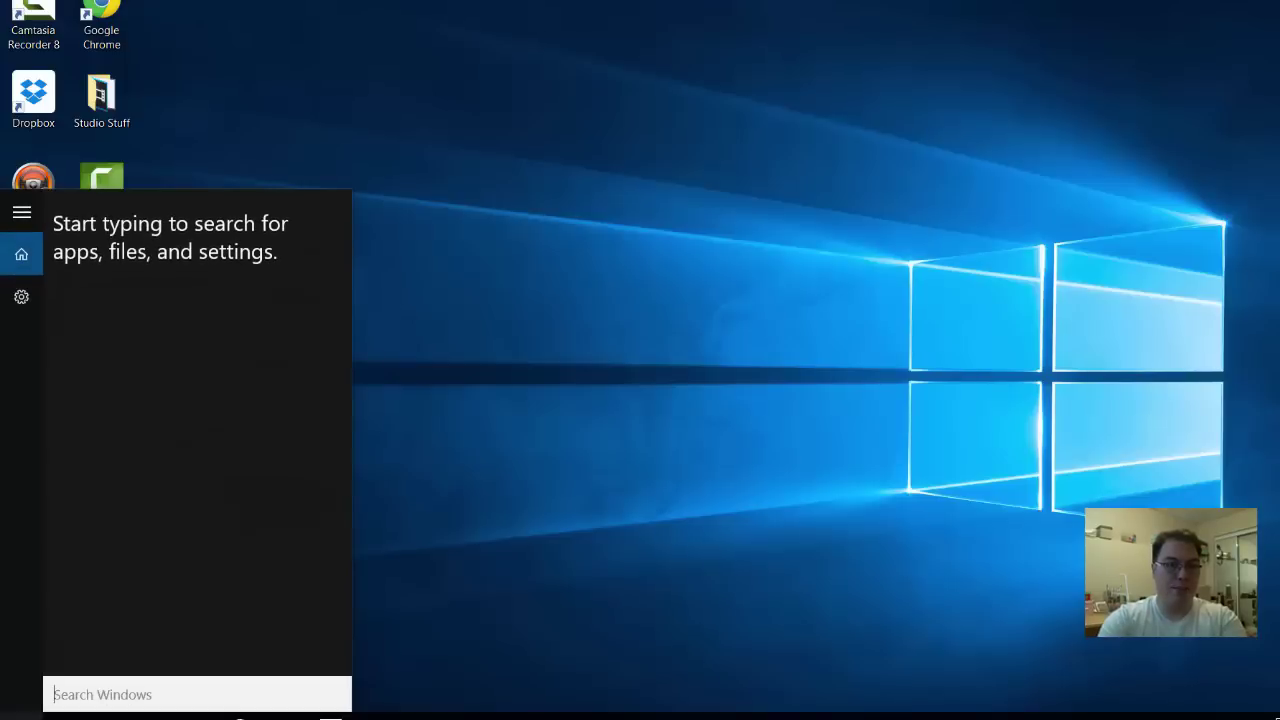
pyautogui.write('Windows L')
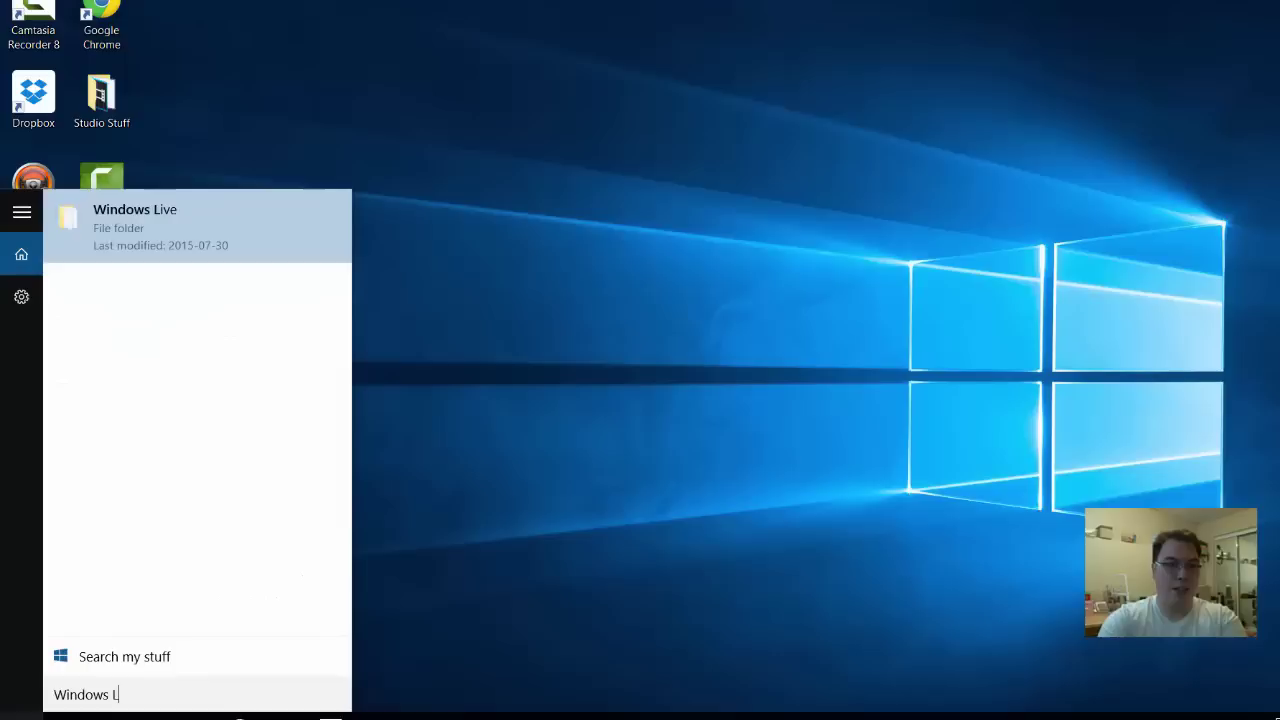
pyautogui.write('ive Movie Maker')
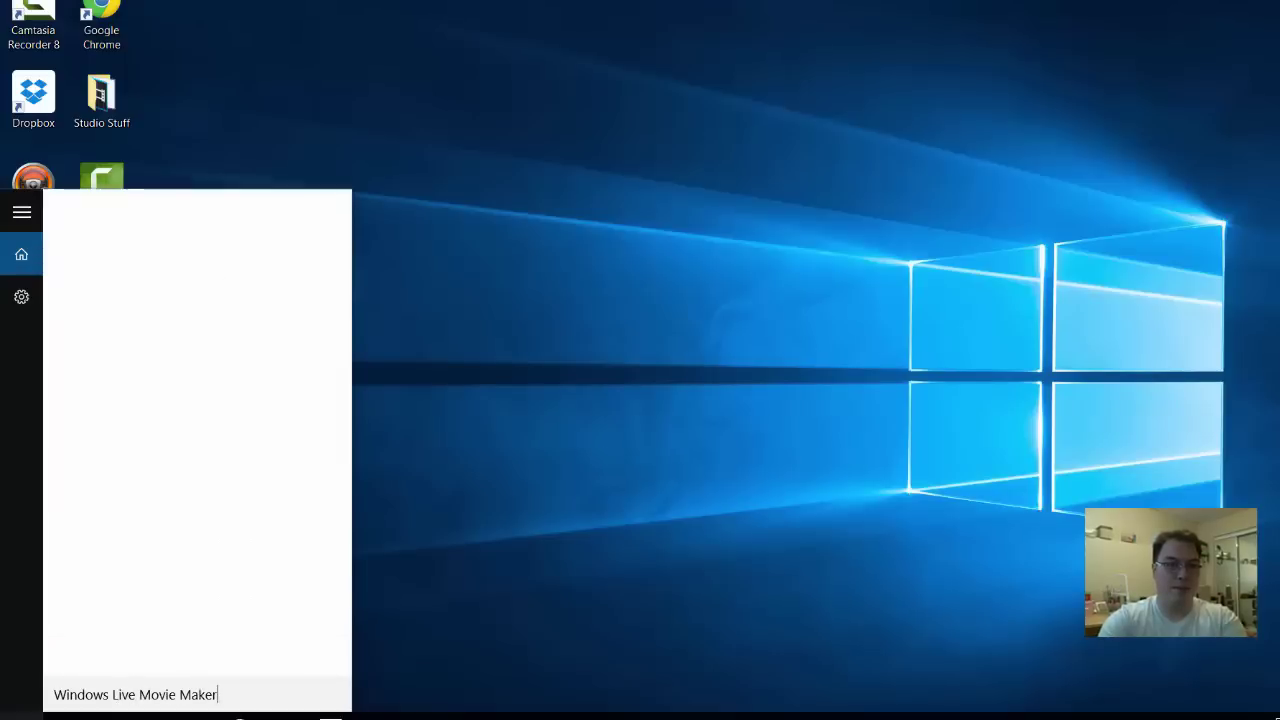
pyautogui.press('Return')
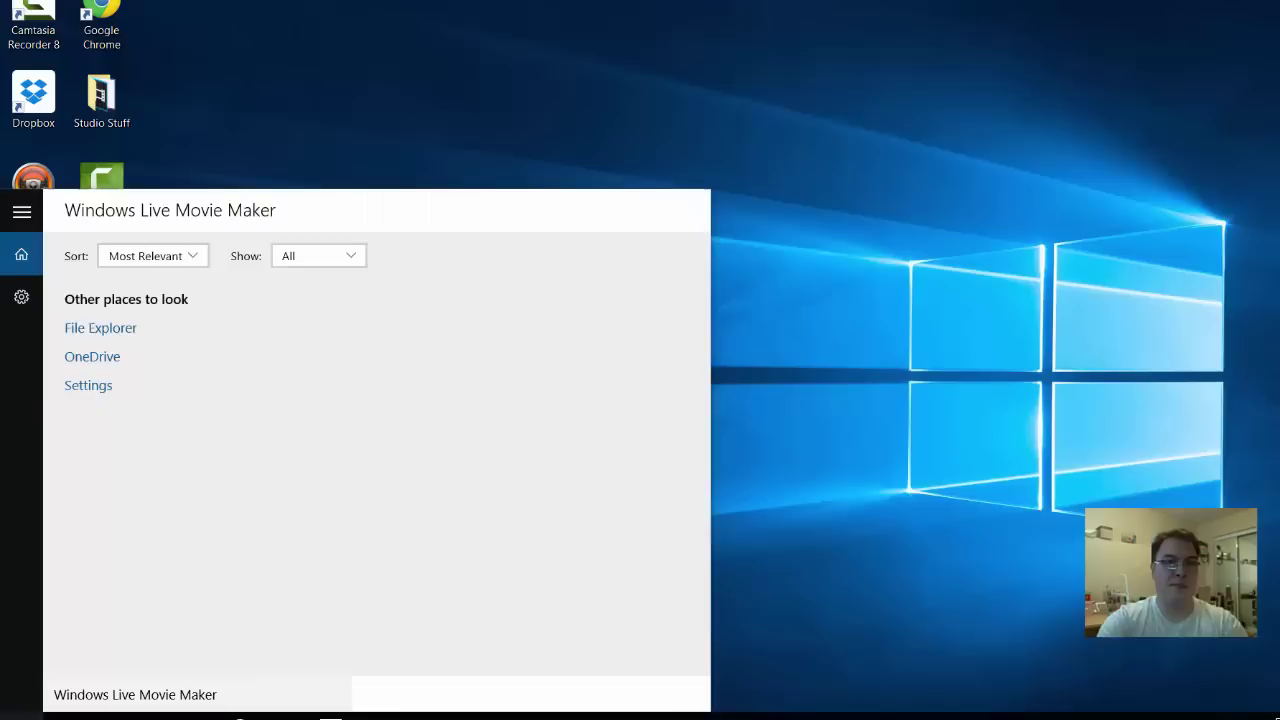
pyautogui.click(814, 266)
# Step: Scroll the All apps list to Voice Recorder, launch it, and press the record button
pyautogui.click(20, 716)
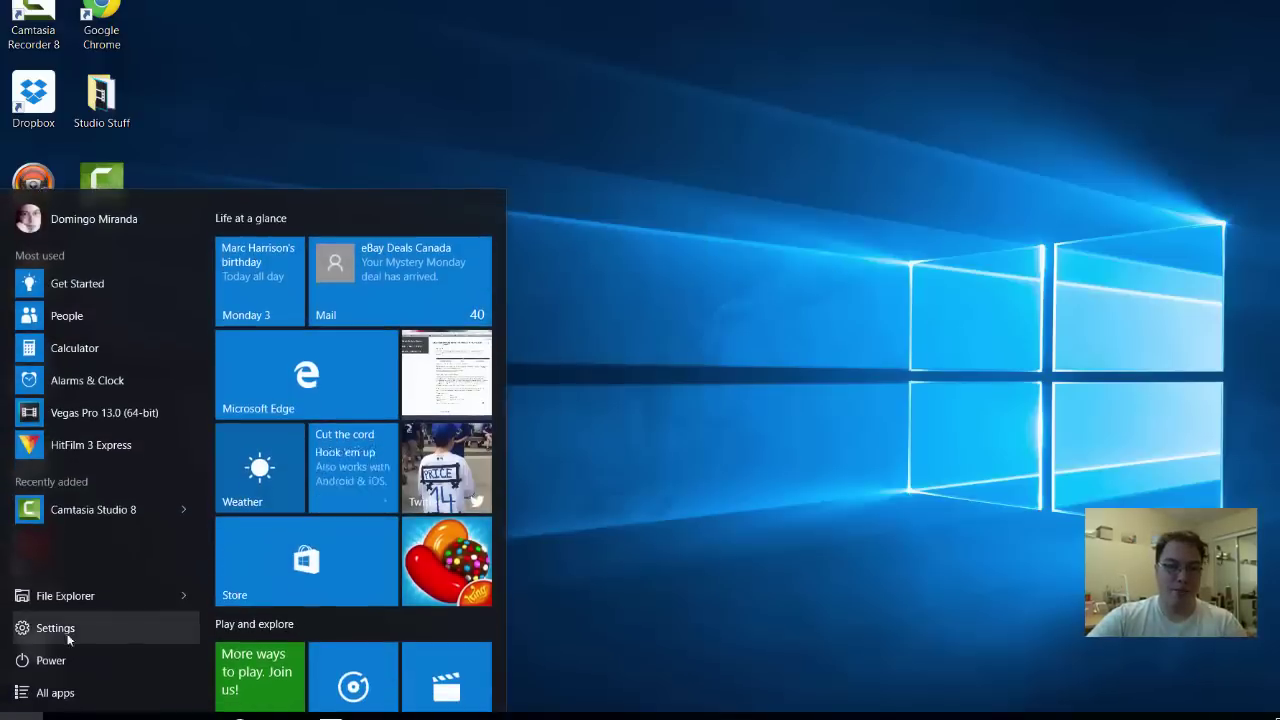
pyautogui.click(55, 698)
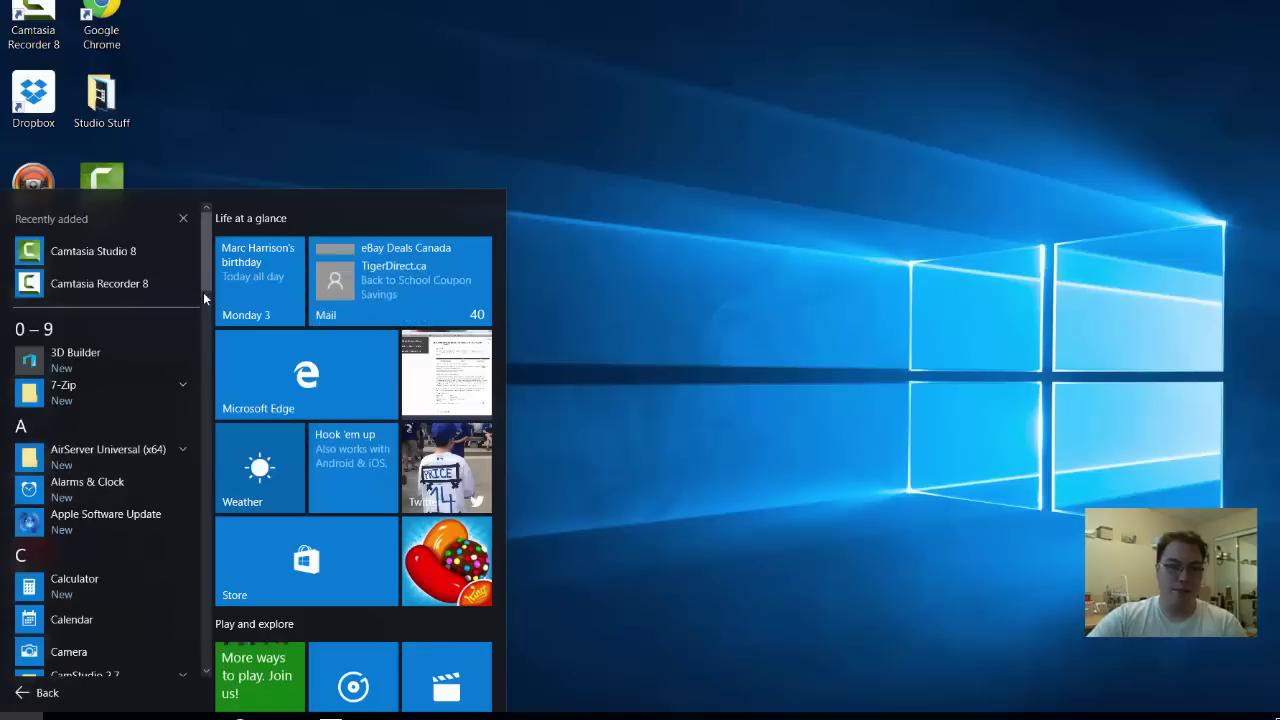
pyautogui.scroll(-3, 200, 325)
pyautogui.moveTo(200, 319); pyautogui.dragTo(195, 443)
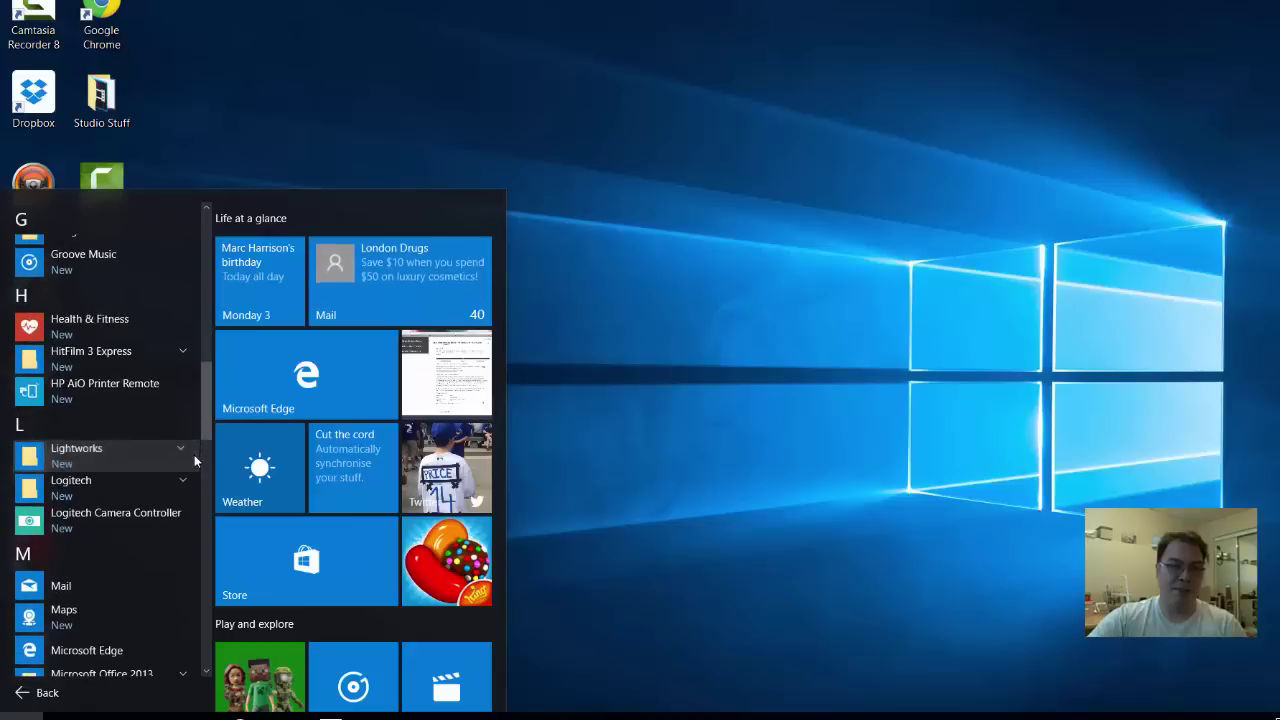
pyautogui.scroll(-1, 202, 432)
pyautogui.scroll(-10, 203, 425)
pyautogui.scroll(-4, 217, 662)
pyautogui.click(70, 310)
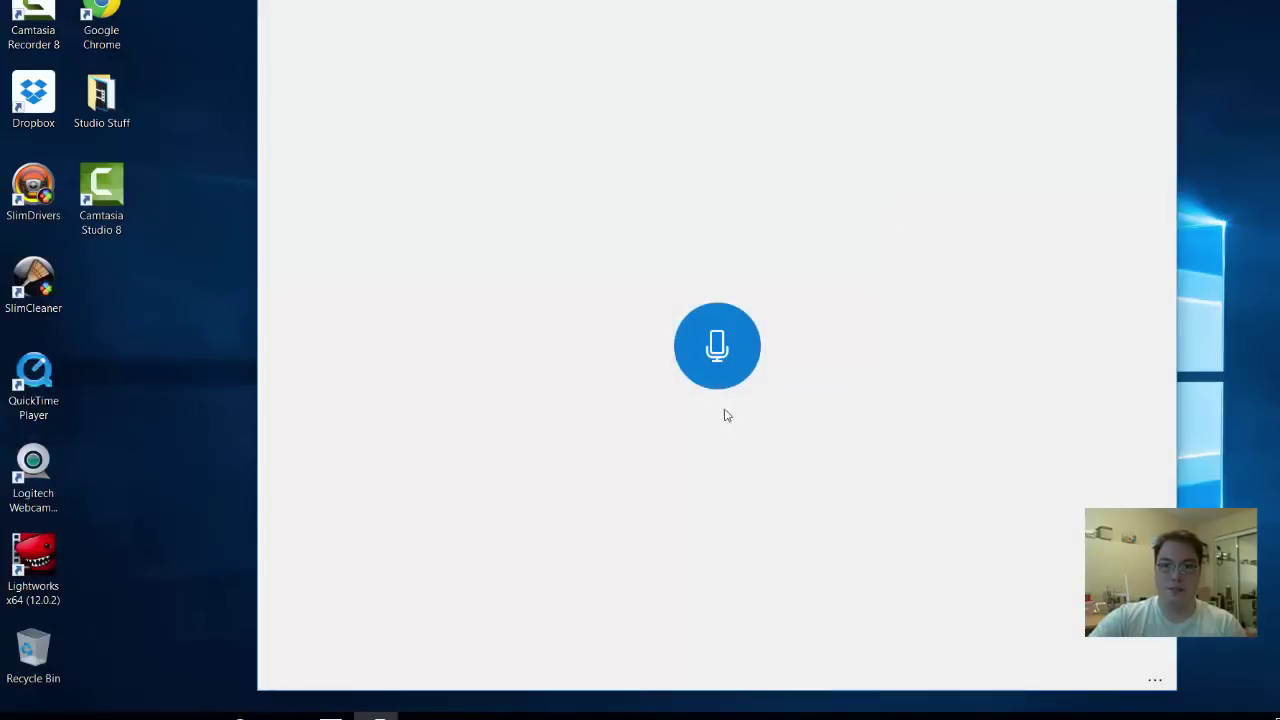
pyautogui.click(721, 352)
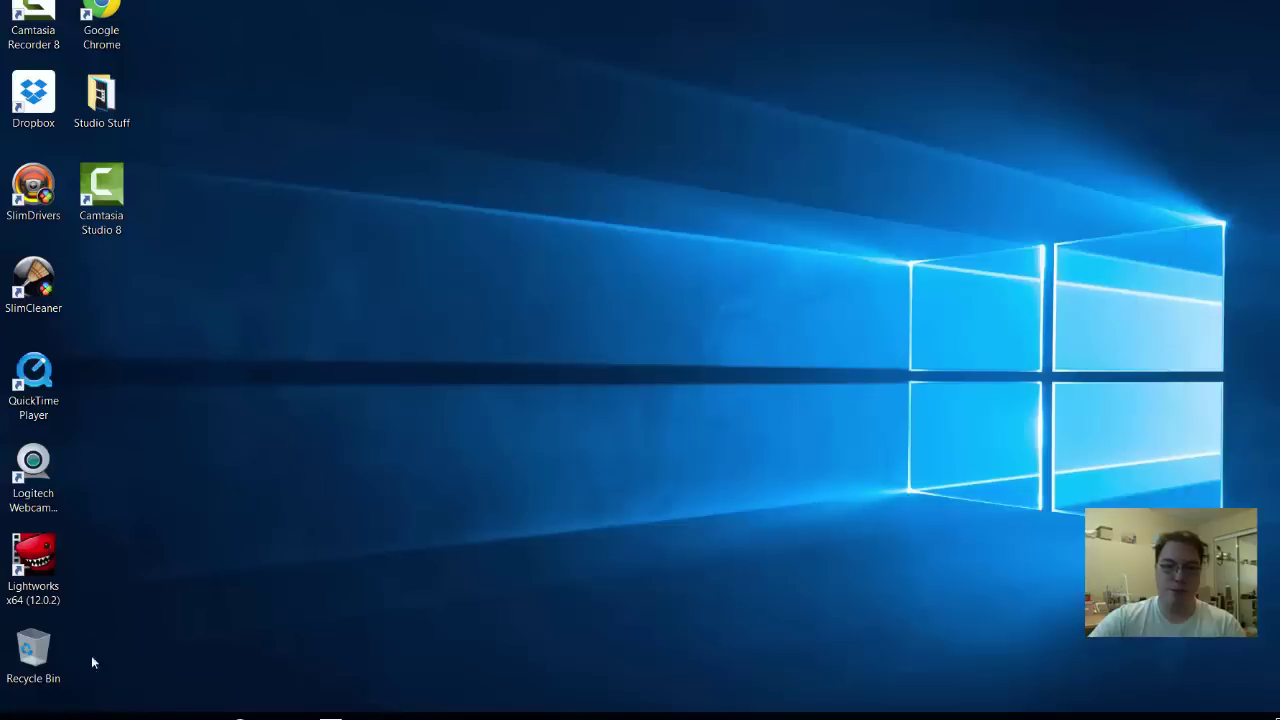
# Step: Type 'movie' in Windows search, view Cortana's settings, then return home and close the pane
pyautogui.click(20, 716)
pyautogui.click(20, 716)
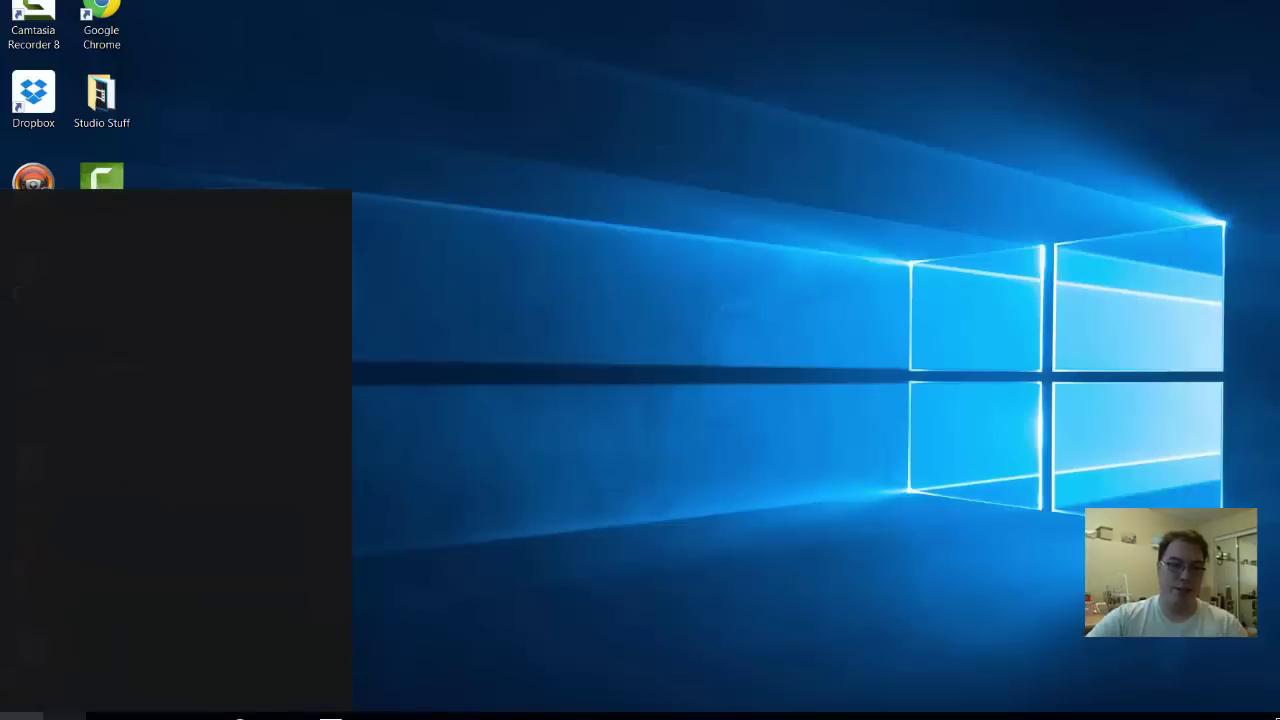
pyautogui.write('movie')
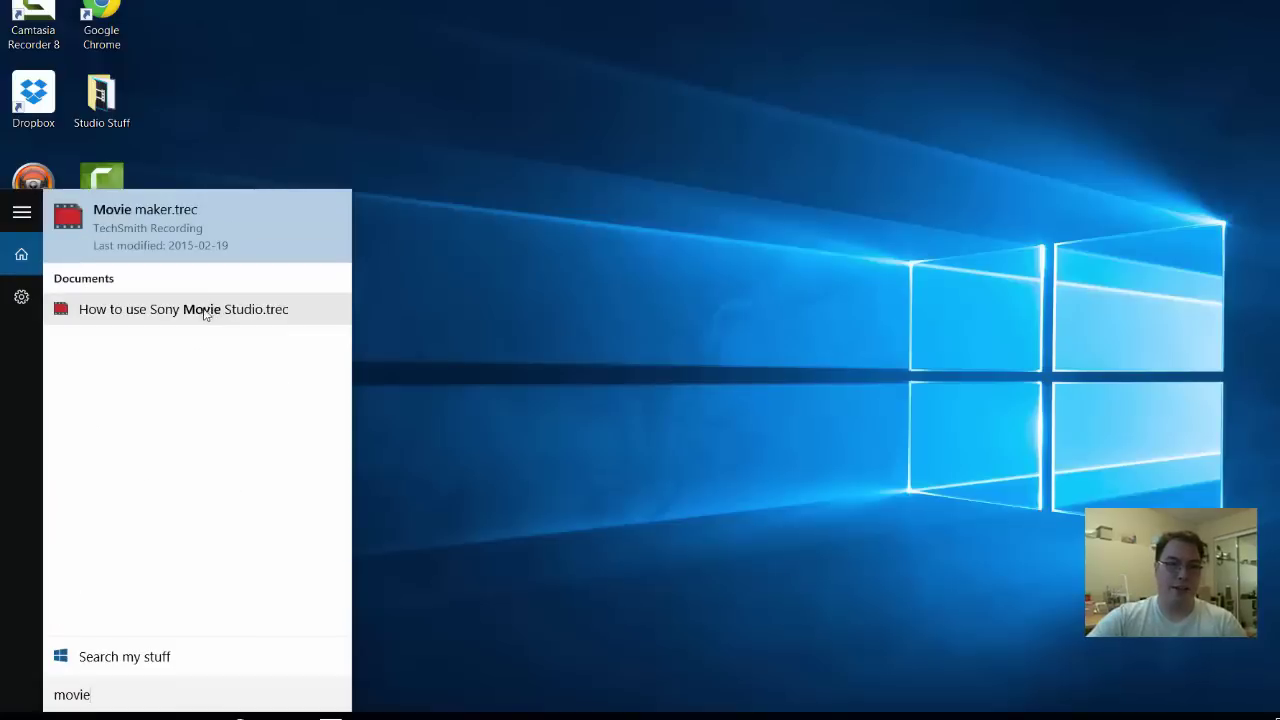
pyautogui.click(22, 296)
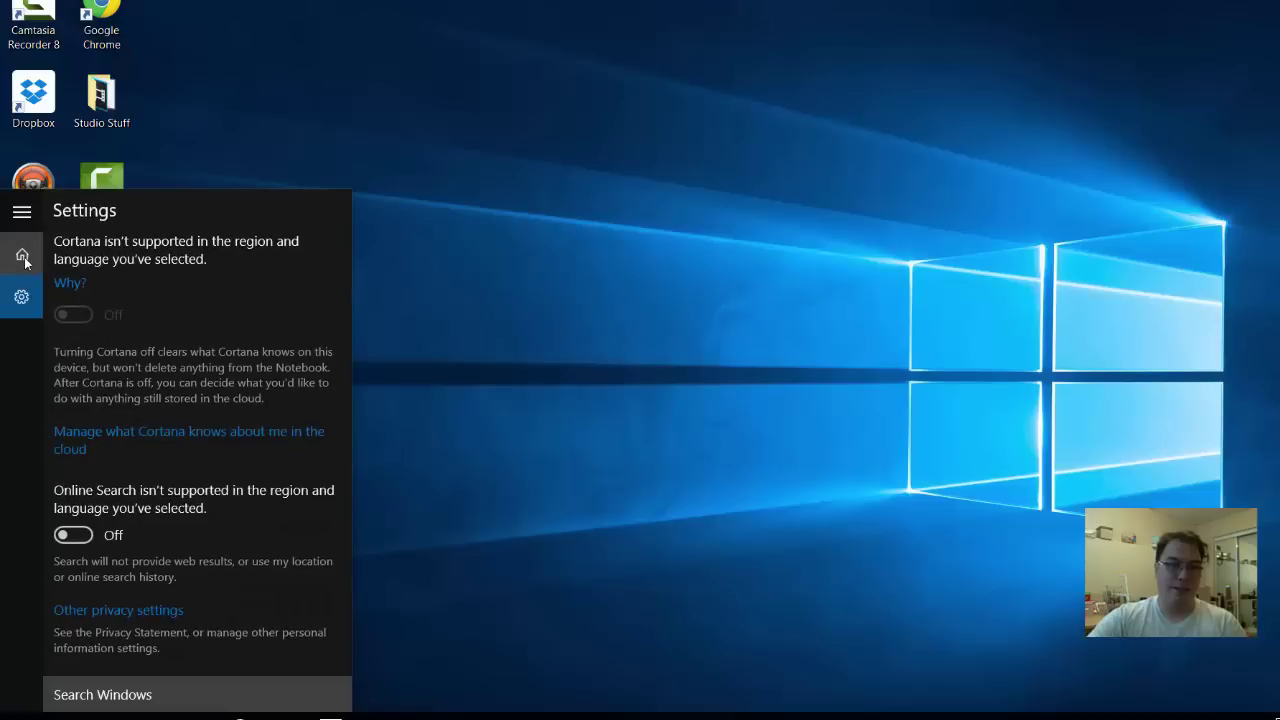
pyautogui.click(24, 260)
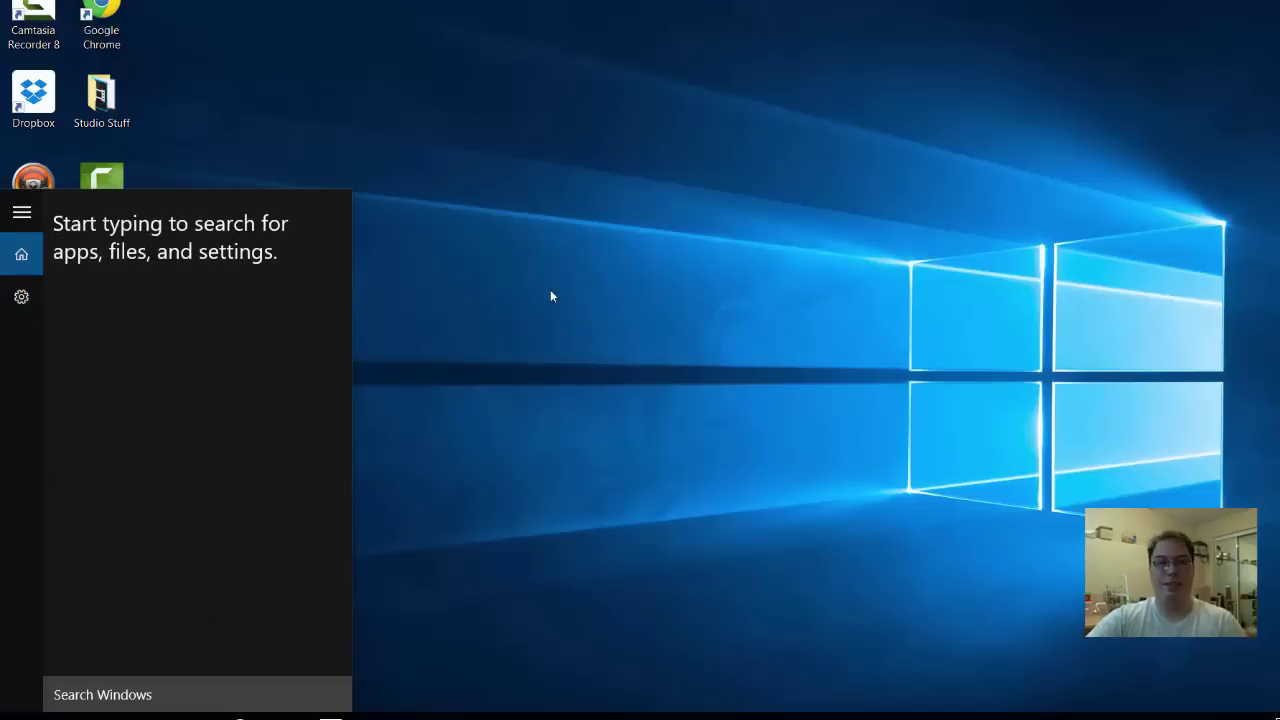
pyautogui.click(517, 327)
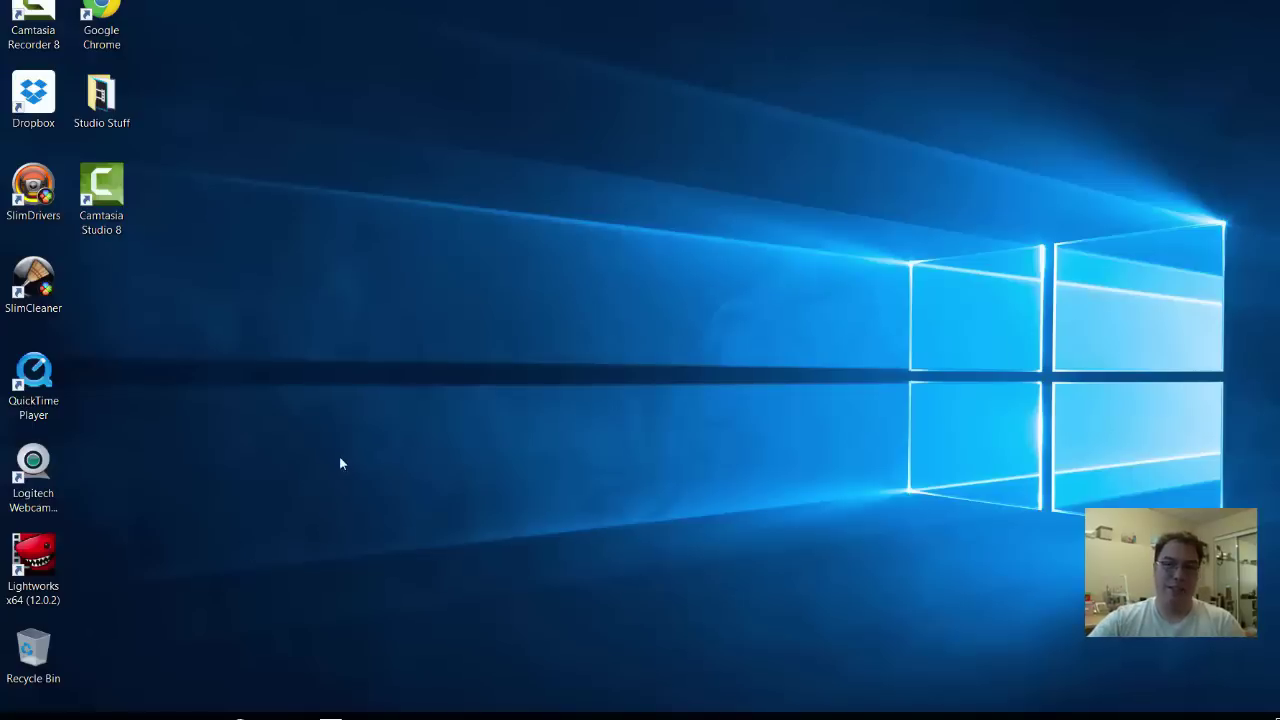
# Step: Open and close File Explorer, then view and dismiss the Start menu's power options
pyautogui.click(20, 716)
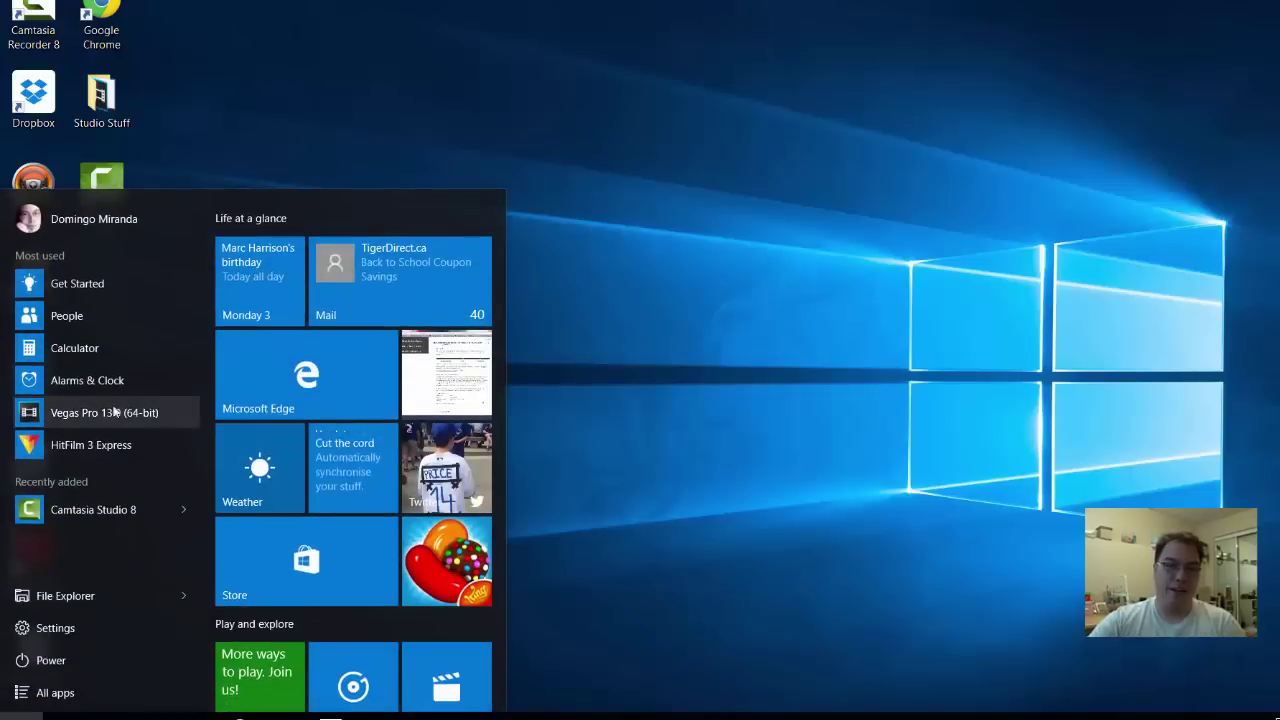
pyautogui.click(105, 601)
pyautogui.press('super+d')
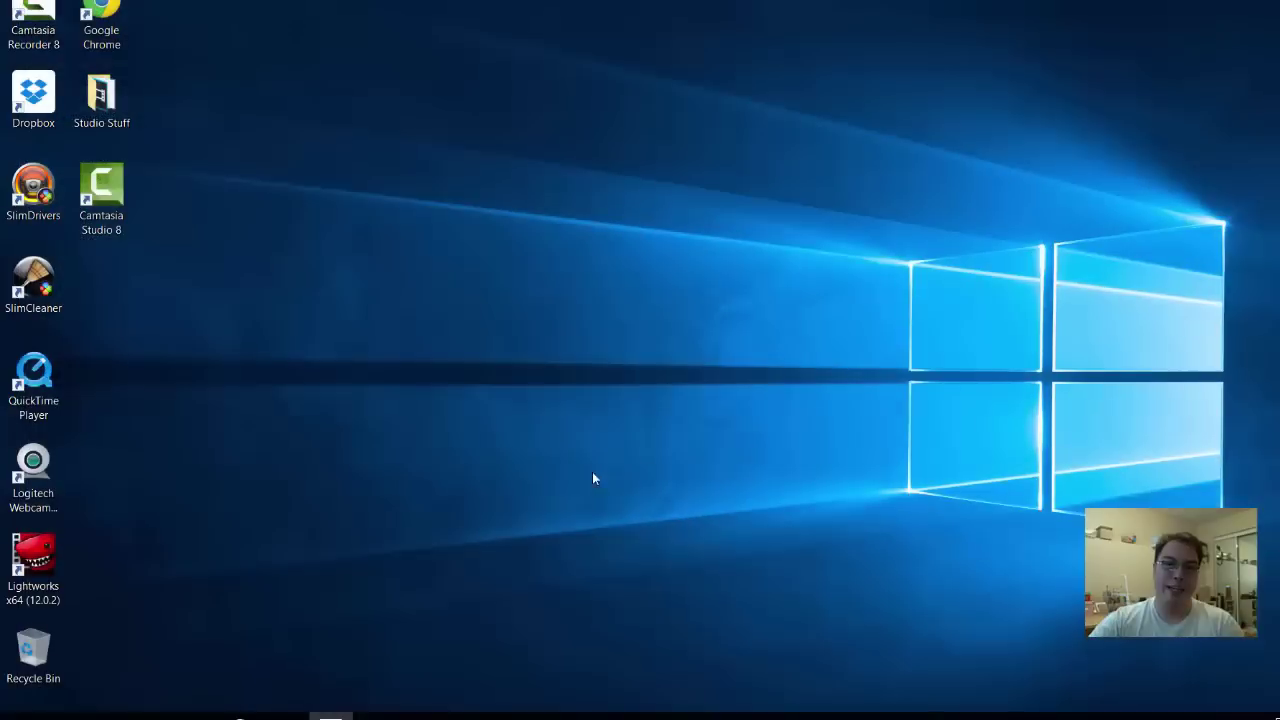
pyautogui.click(20, 716)
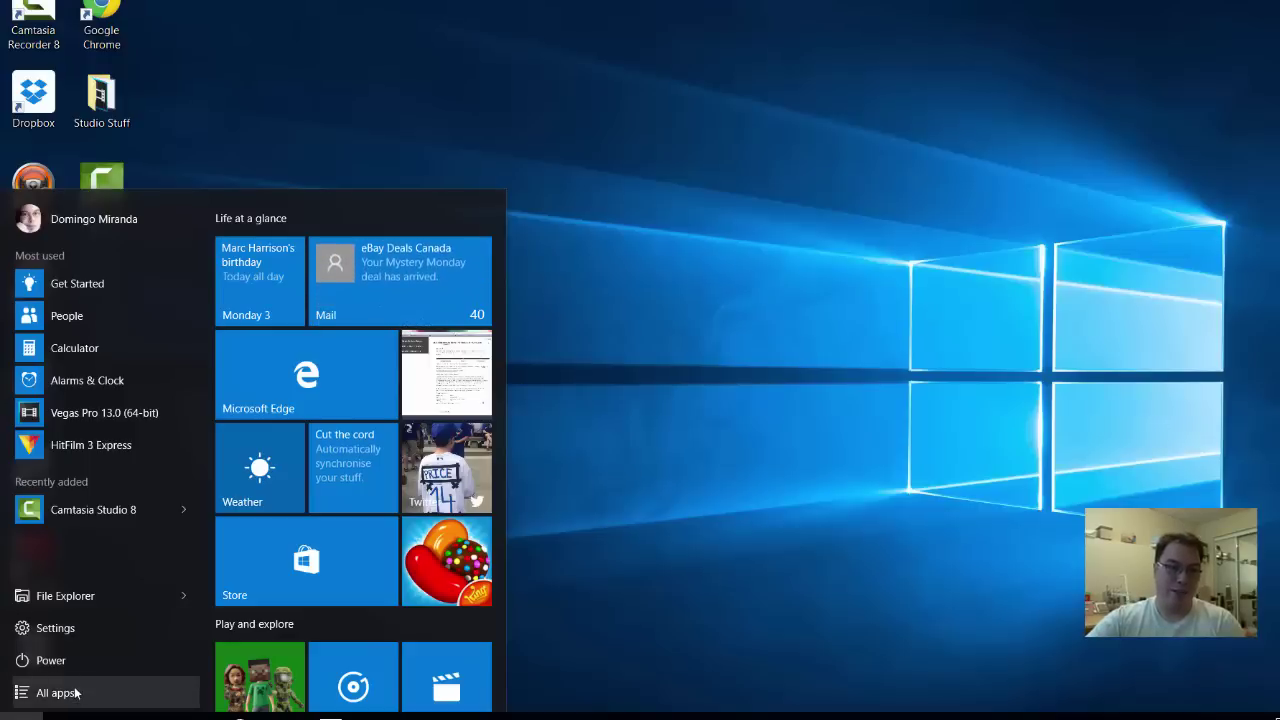
pyautogui.click(64, 670)
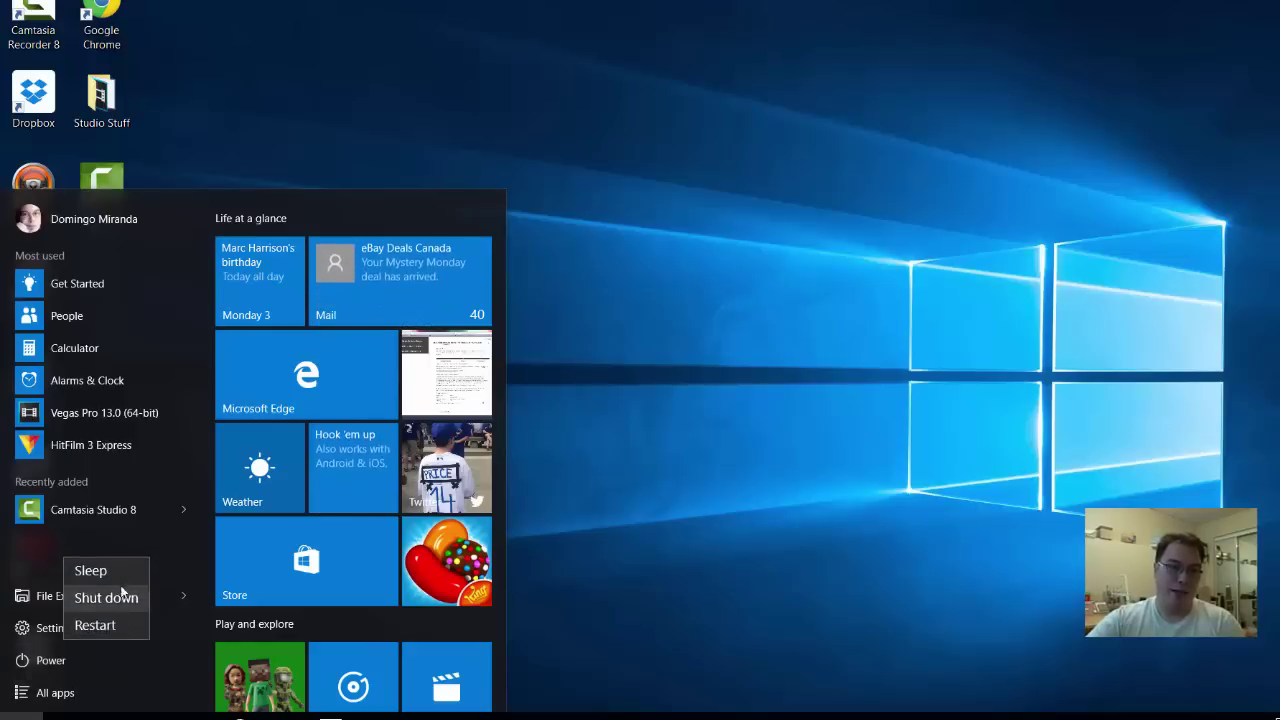
pyautogui.click(49, 665)
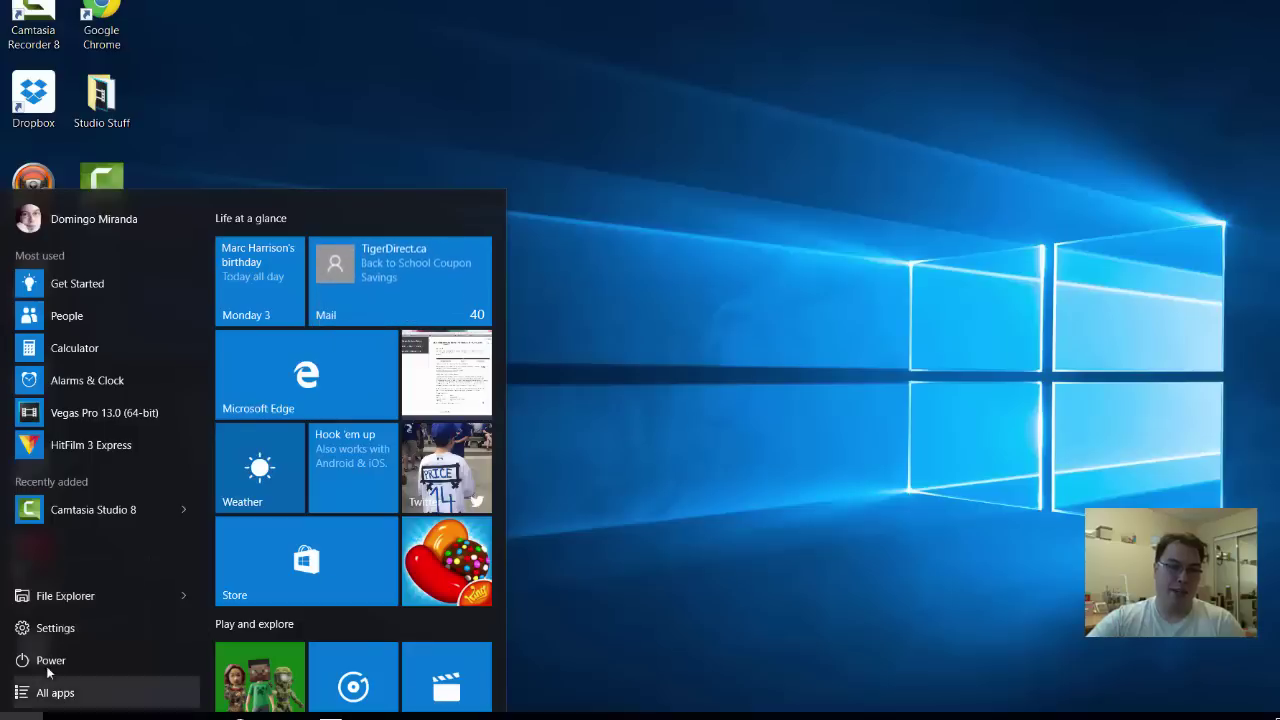
# Step: Launch Groove Music from the alphabetical All apps list
pyautogui.click(42, 691)
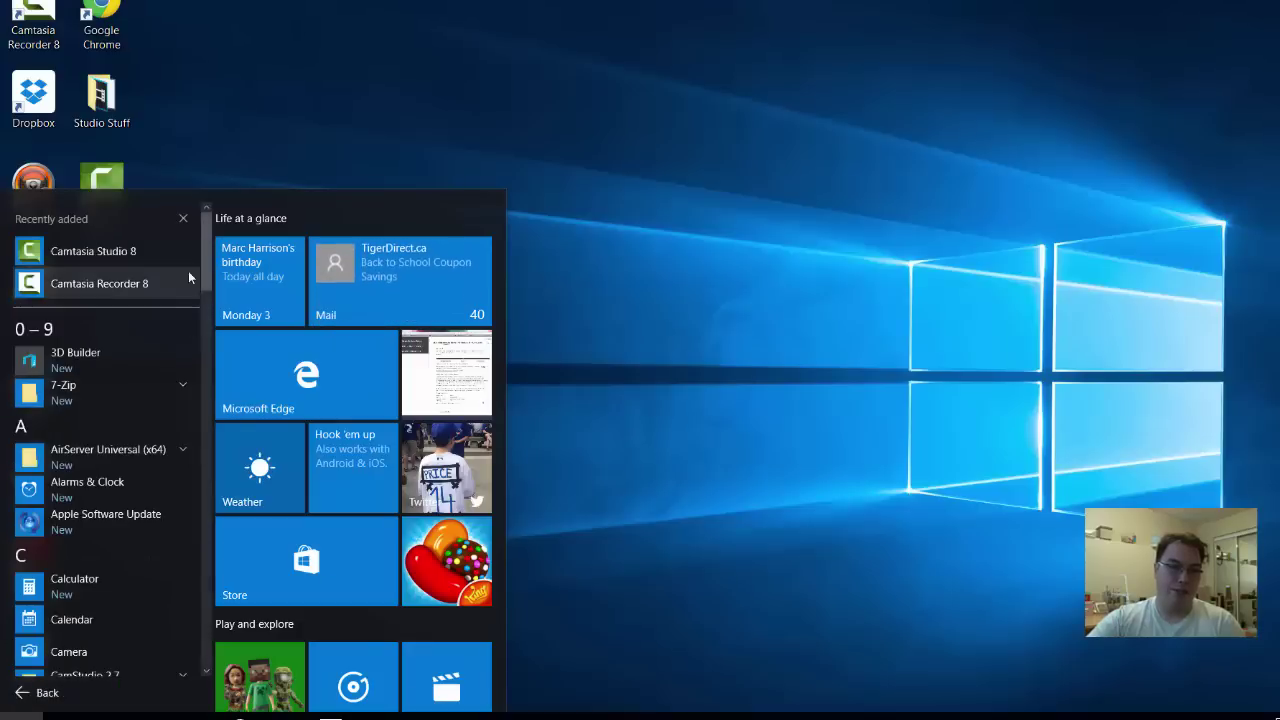
pyautogui.scroll(-10, 183, 543)
pyautogui.scroll(-5, 358, 514)
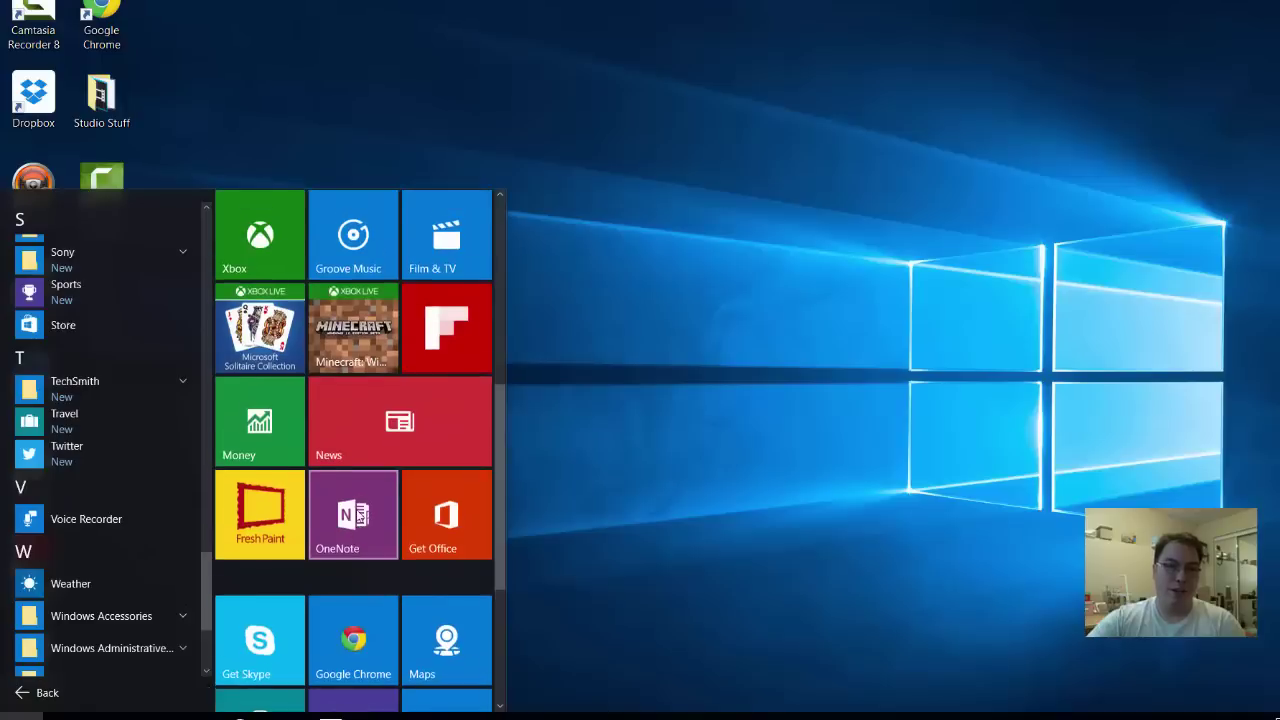
pyautogui.scroll(2, 360, 516)
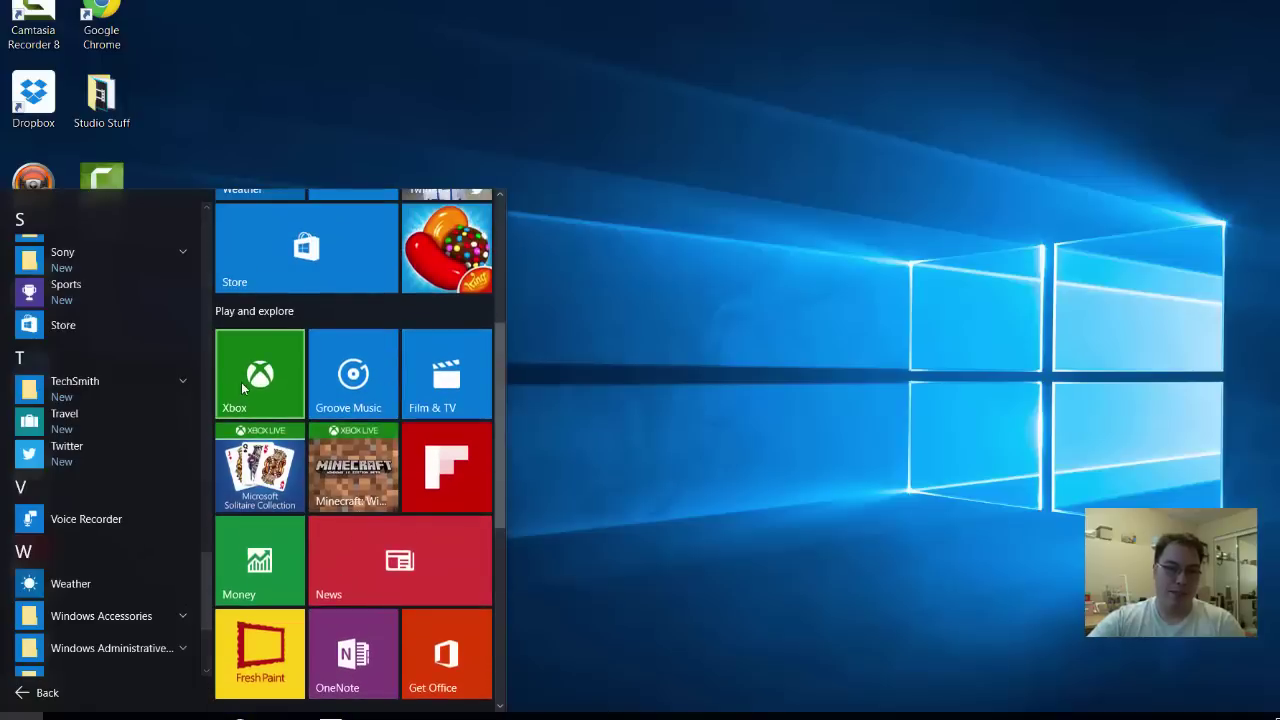
pyautogui.click(331, 403)
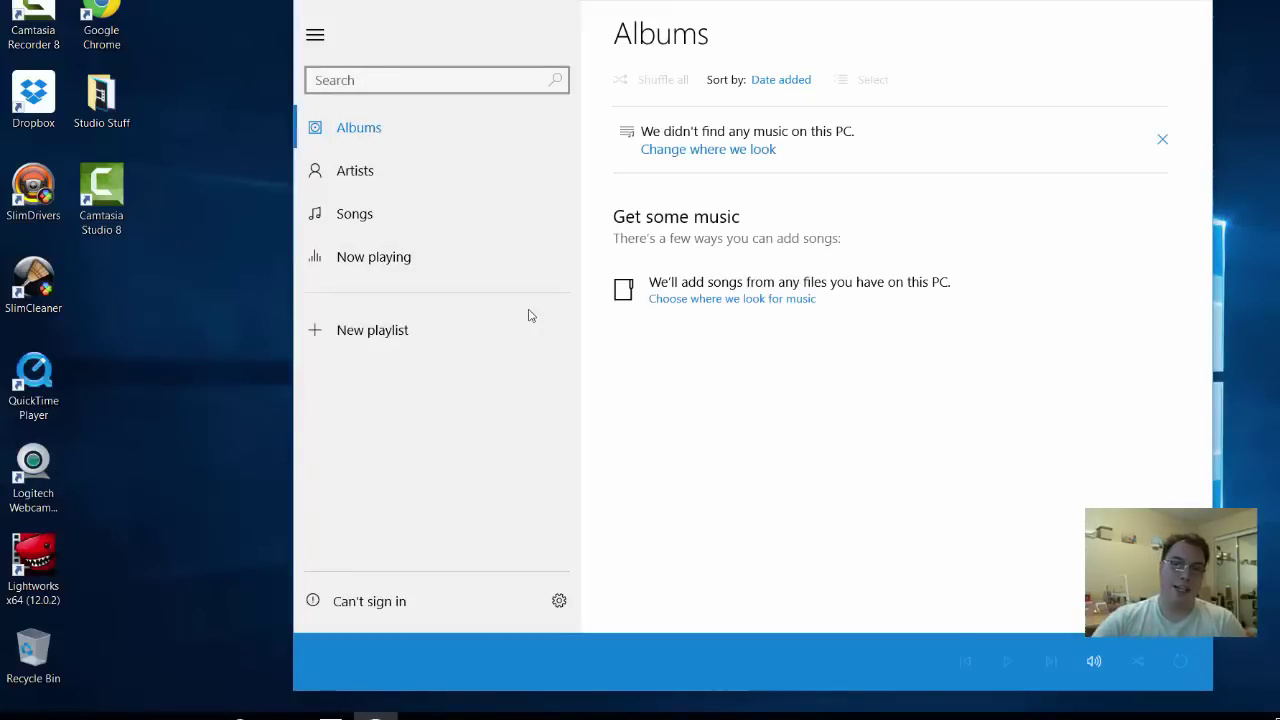
# Step: Close Groove Music and try connecting to the home11 Wi-Fi network
pyautogui.click(1191, 2)
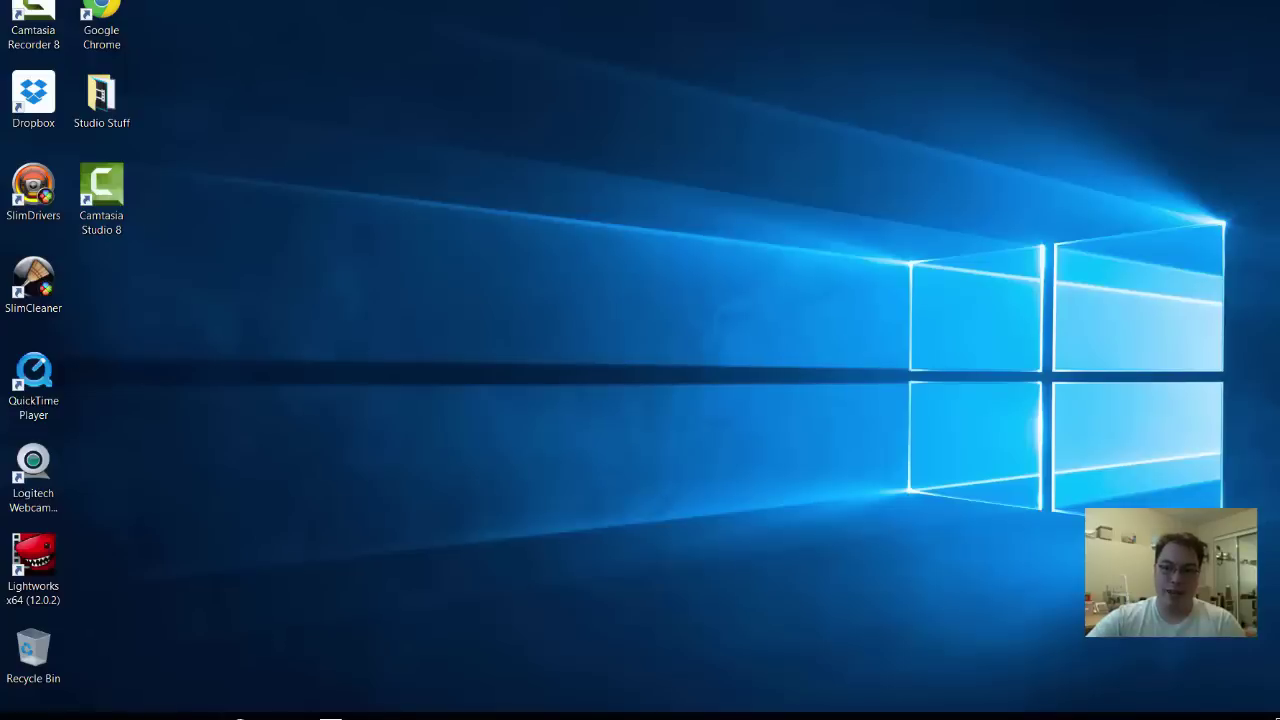
pyautogui.click(1163, 716)
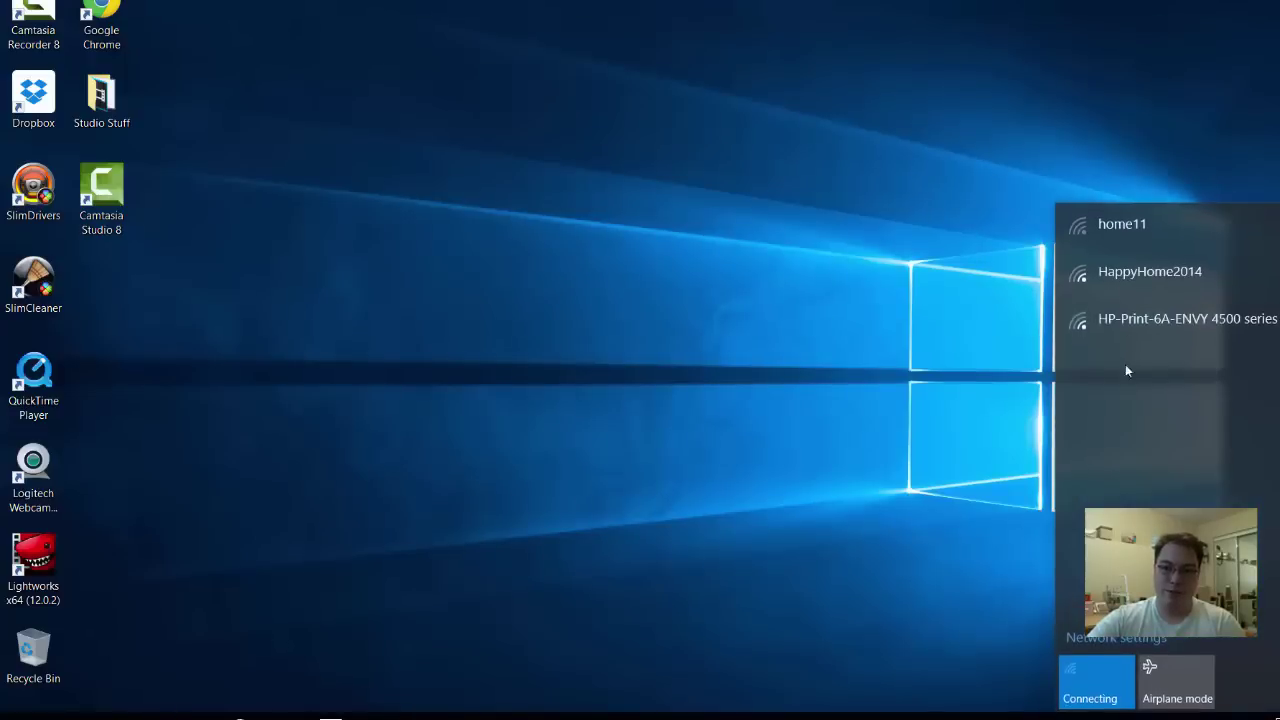
pyautogui.click(1131, 240)
pyautogui.click(1268, 288)
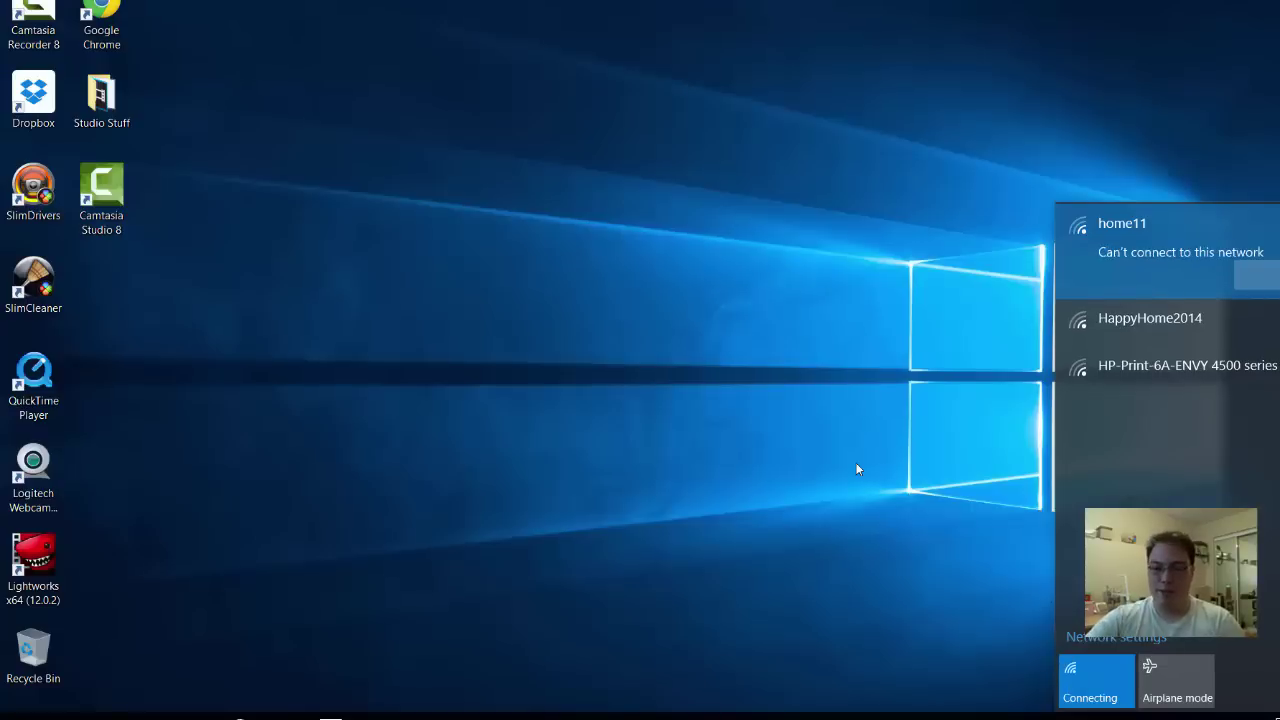
# Step: Retry connecting to home11 after the first connection attempt fails
pyautogui.click(1114, 245)
pyautogui.click(1133, 228)
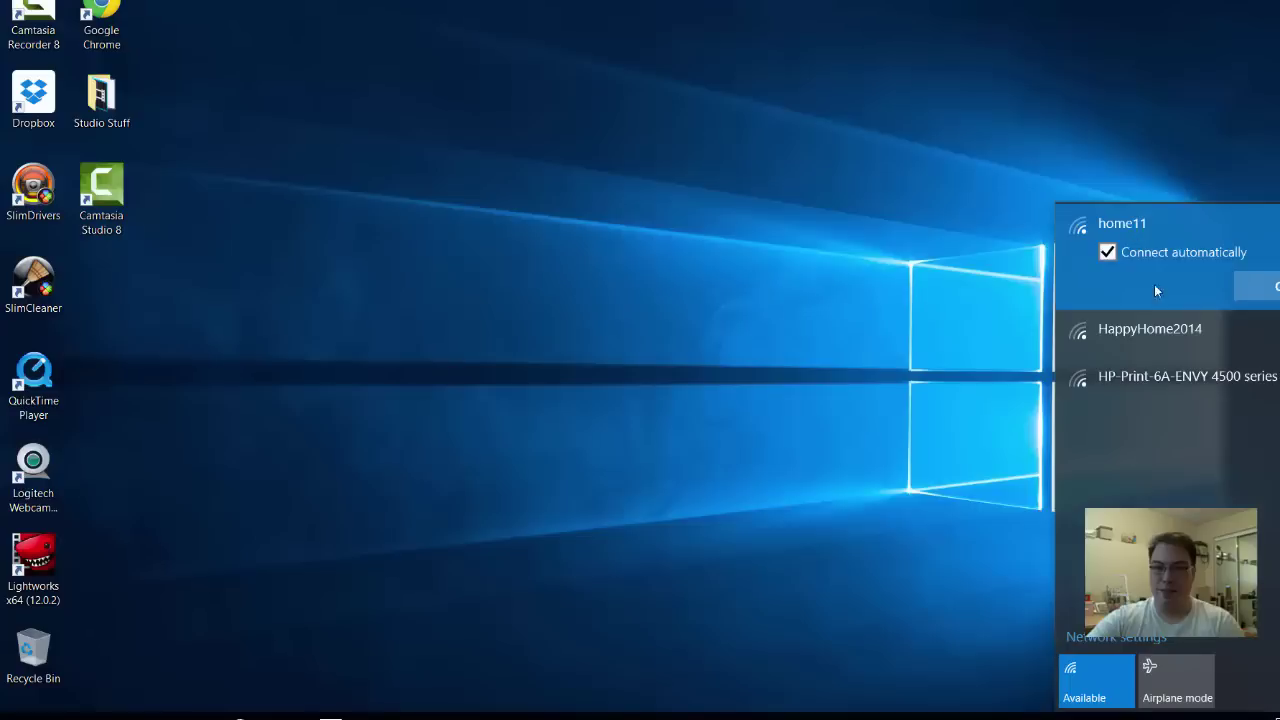
pyautogui.click(1256, 286)
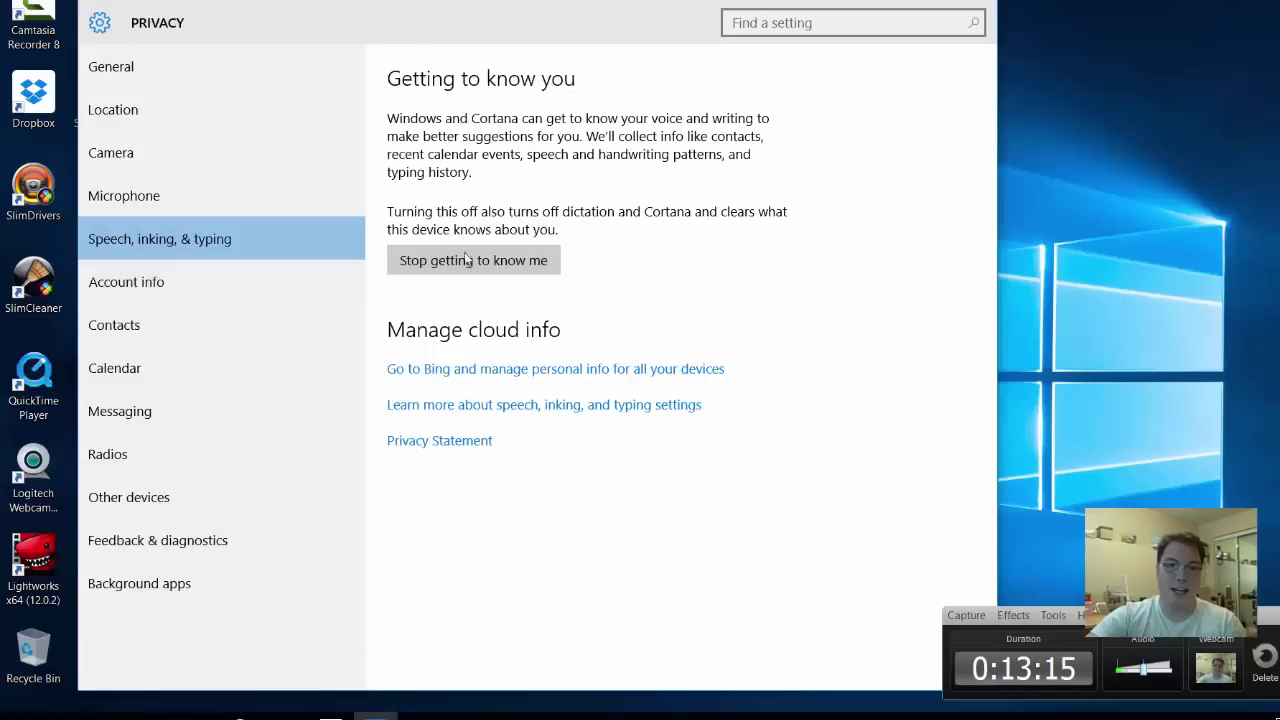
# Step: View the Account info privacy page, then minimize the Settings window
pyautogui.click(176, 286)
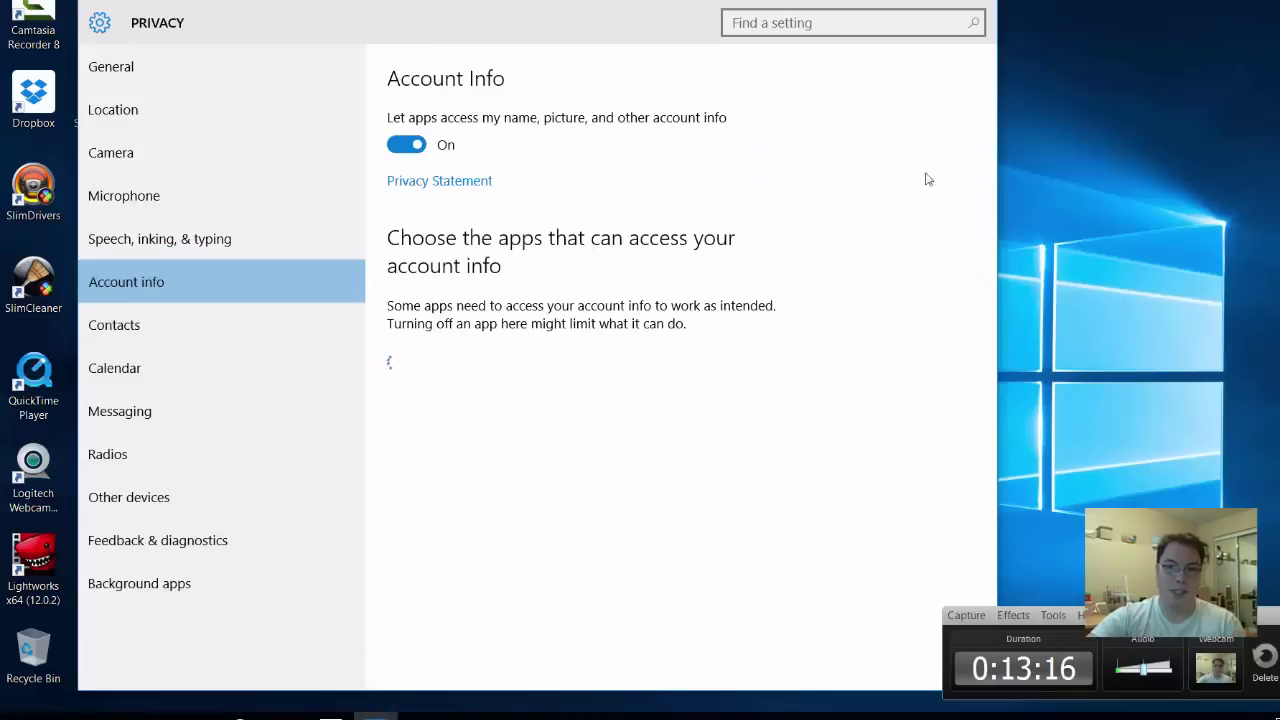
pyautogui.click(375, 717)
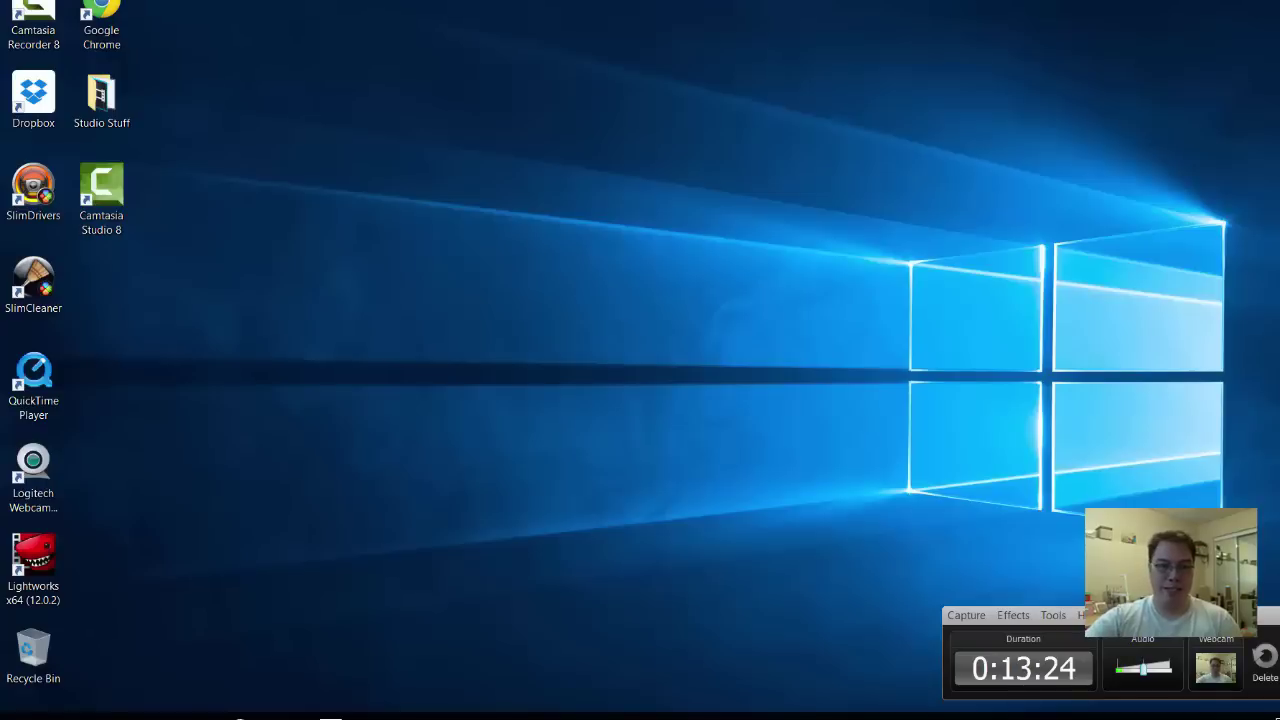
# Step: Search 'cortana' to reach Cortana & Search settings and switch Online Search On
pyautogui.click(20, 716)
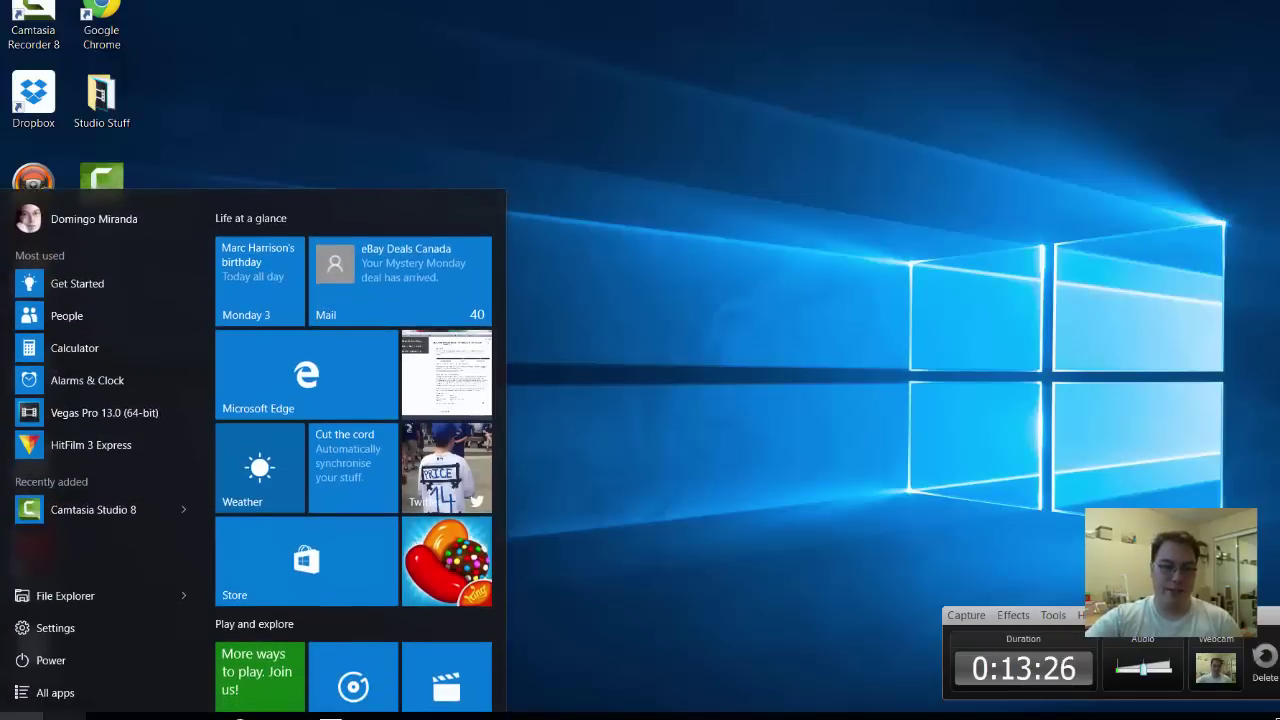
pyautogui.click(68, 716)
pyautogui.write('cortana')
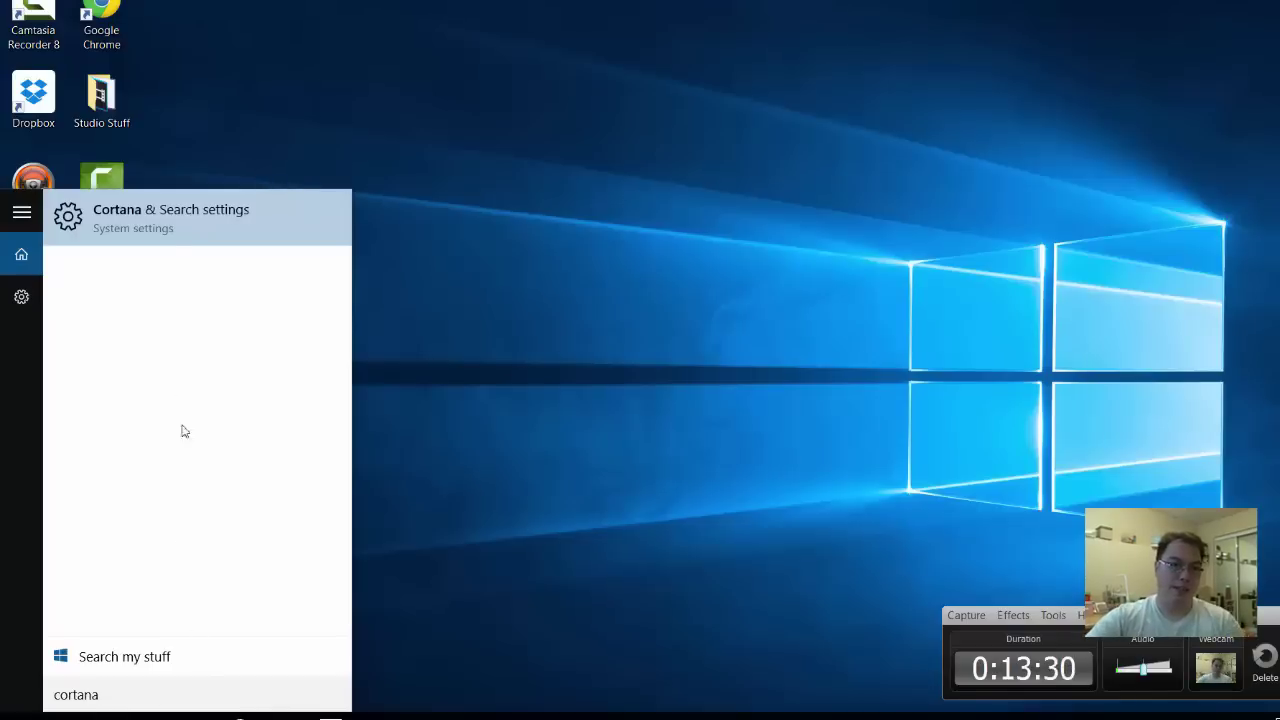
pyautogui.click(166, 229)
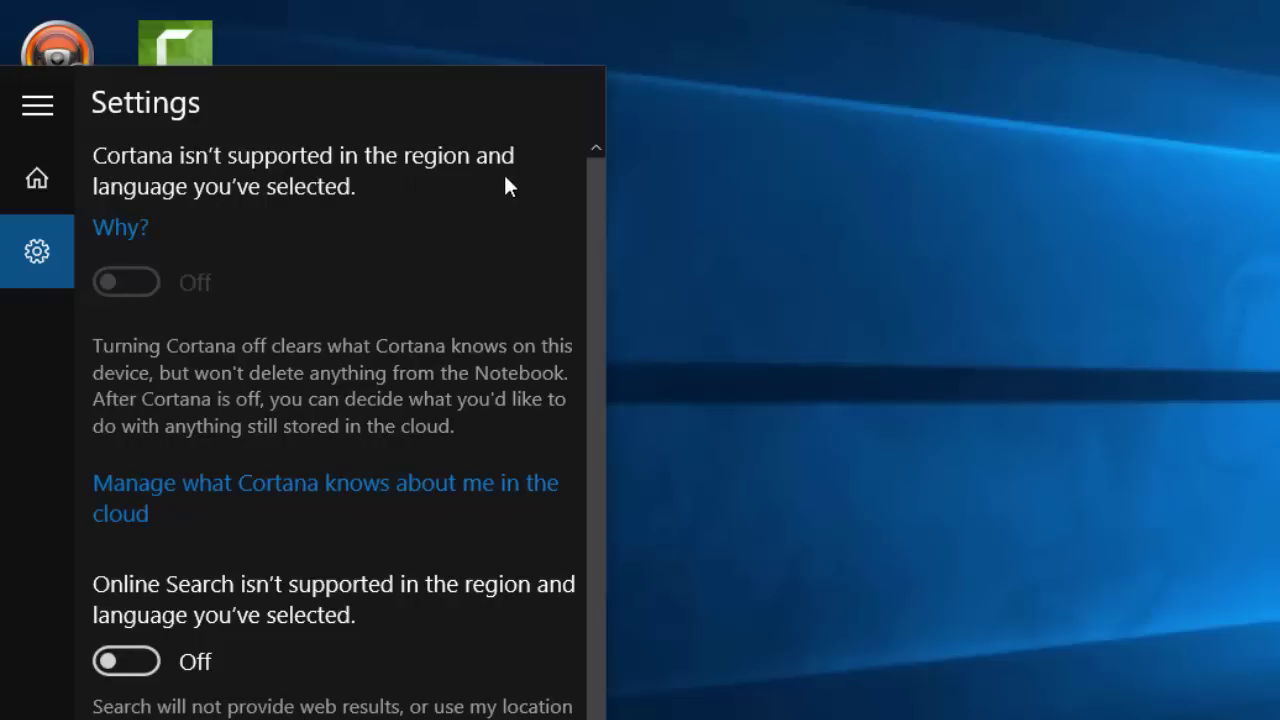
pyautogui.click(122, 228)
pyautogui.click(126, 661)
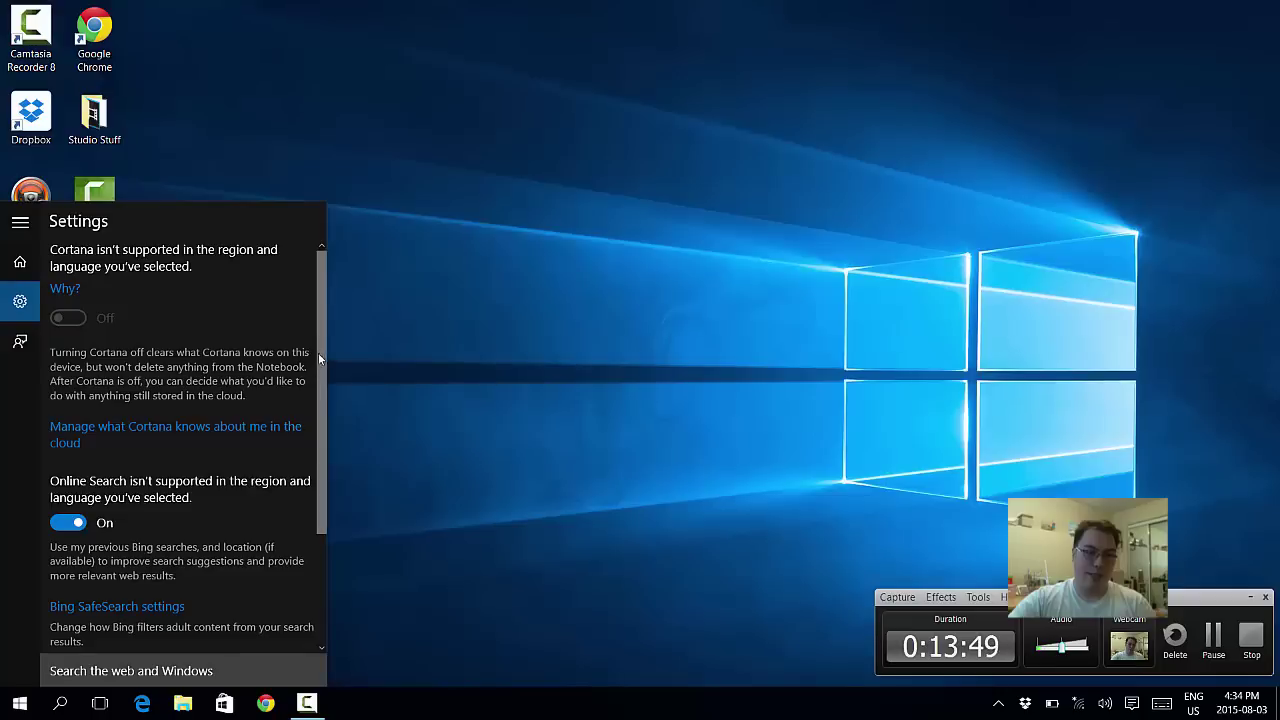
pyautogui.scroll(-3, 320, 358)
pyautogui.scroll(3, 320, 350)
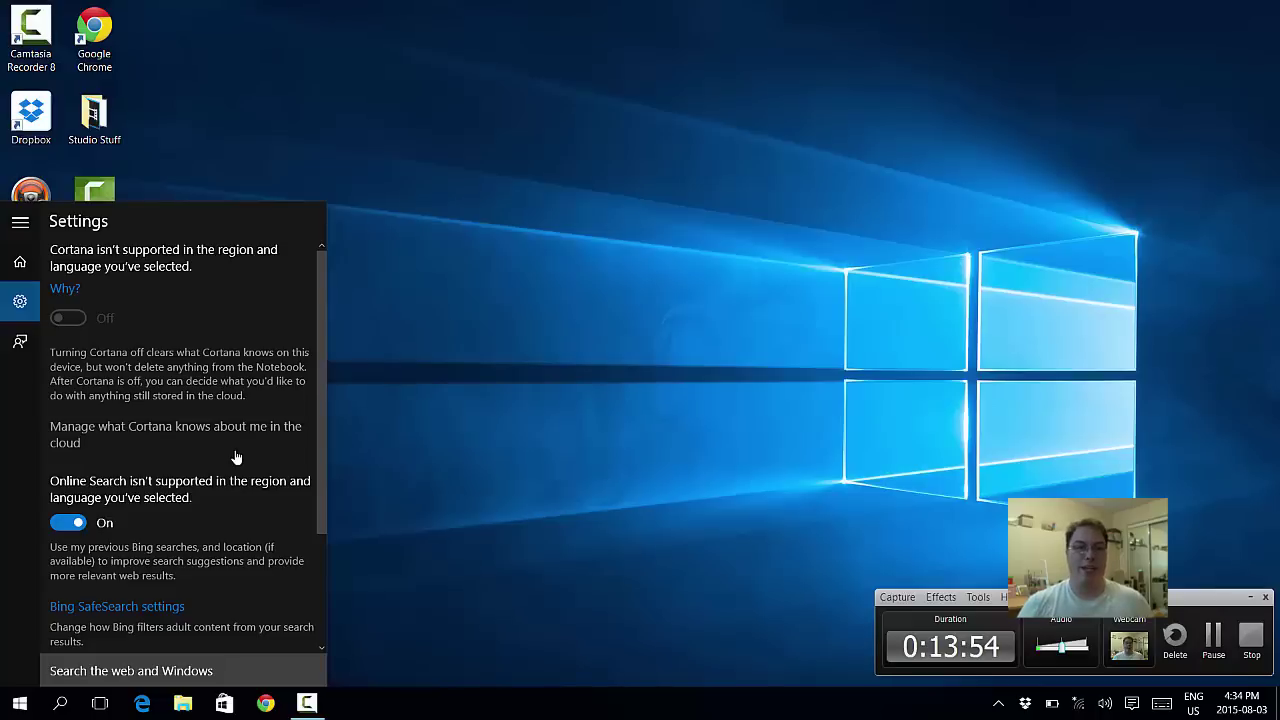
pyautogui.click(375, 413)
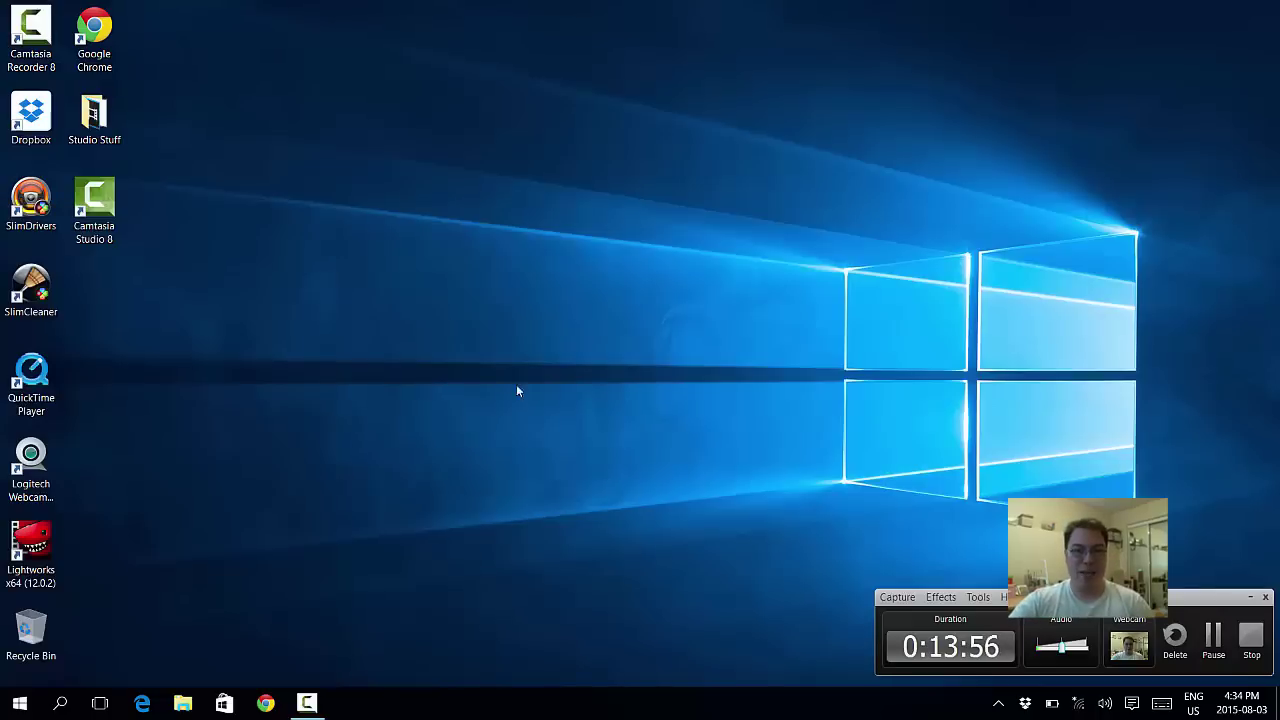